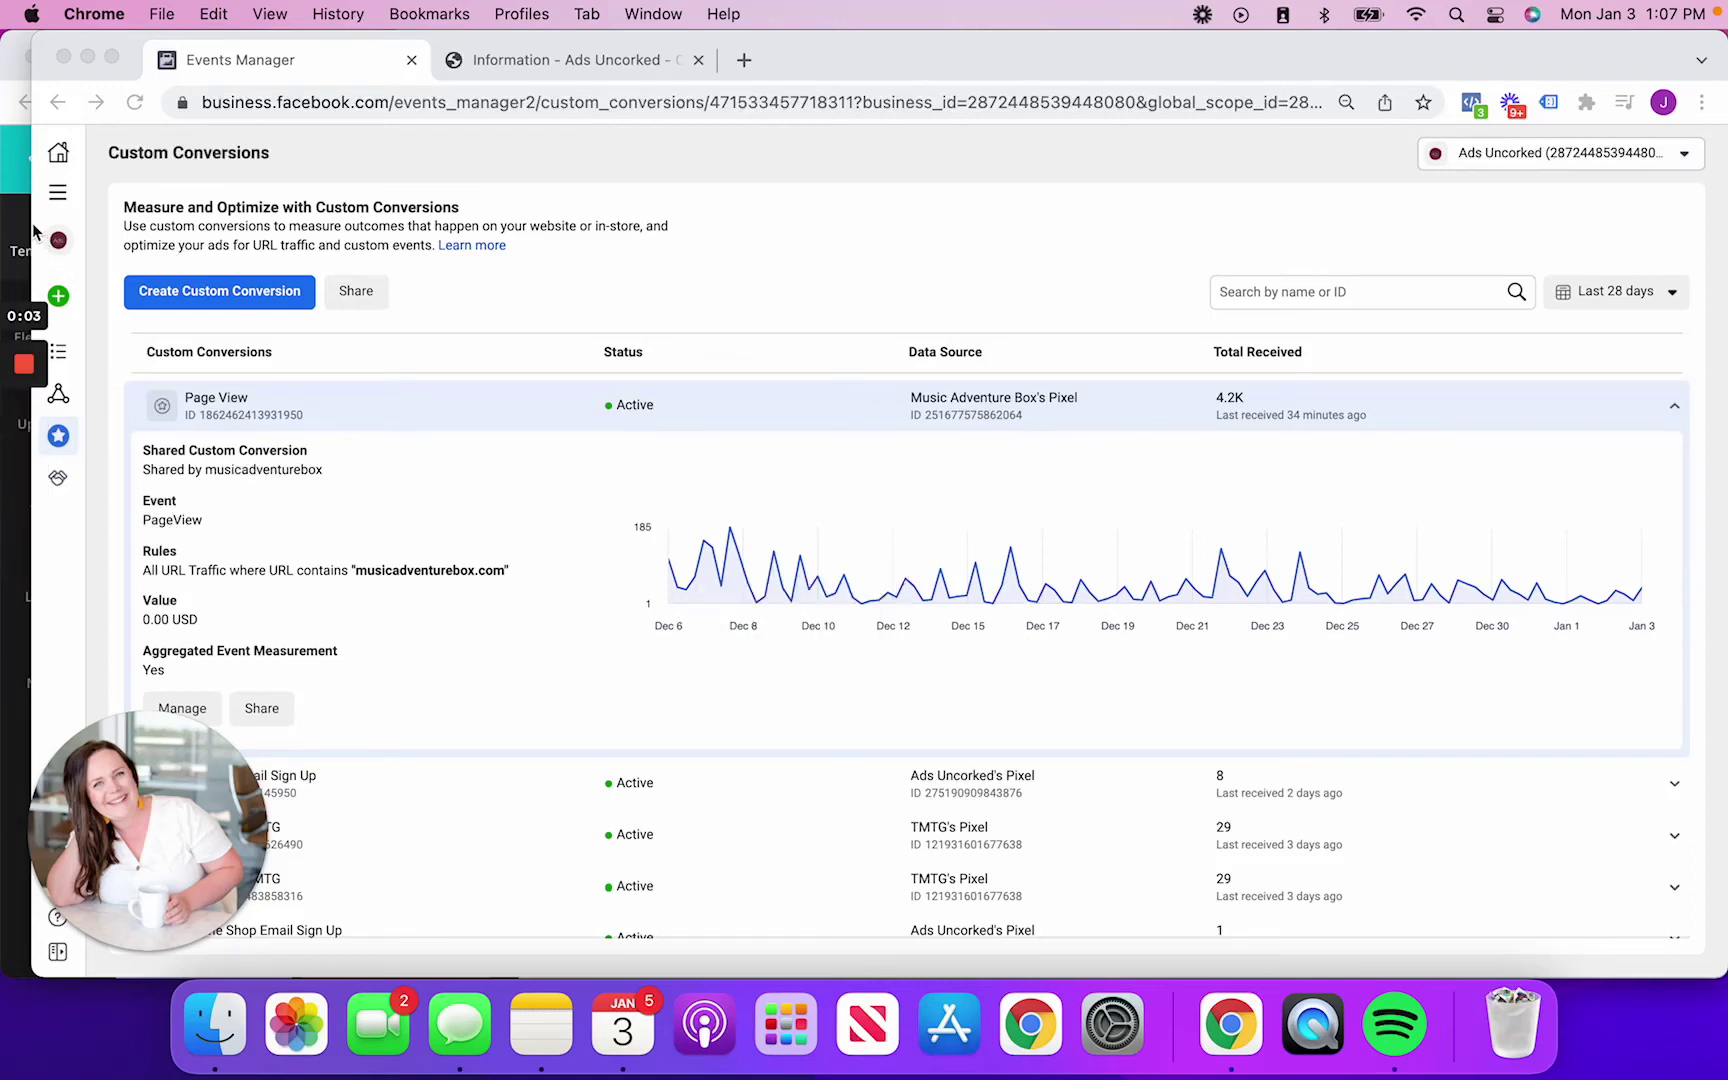
Drag the browser's left edge to the screen edge so the Custom Conversions table fits
{"action": "left_click_drag", "start_coordinate": [33, 229], "coordinate": [4, 222]}
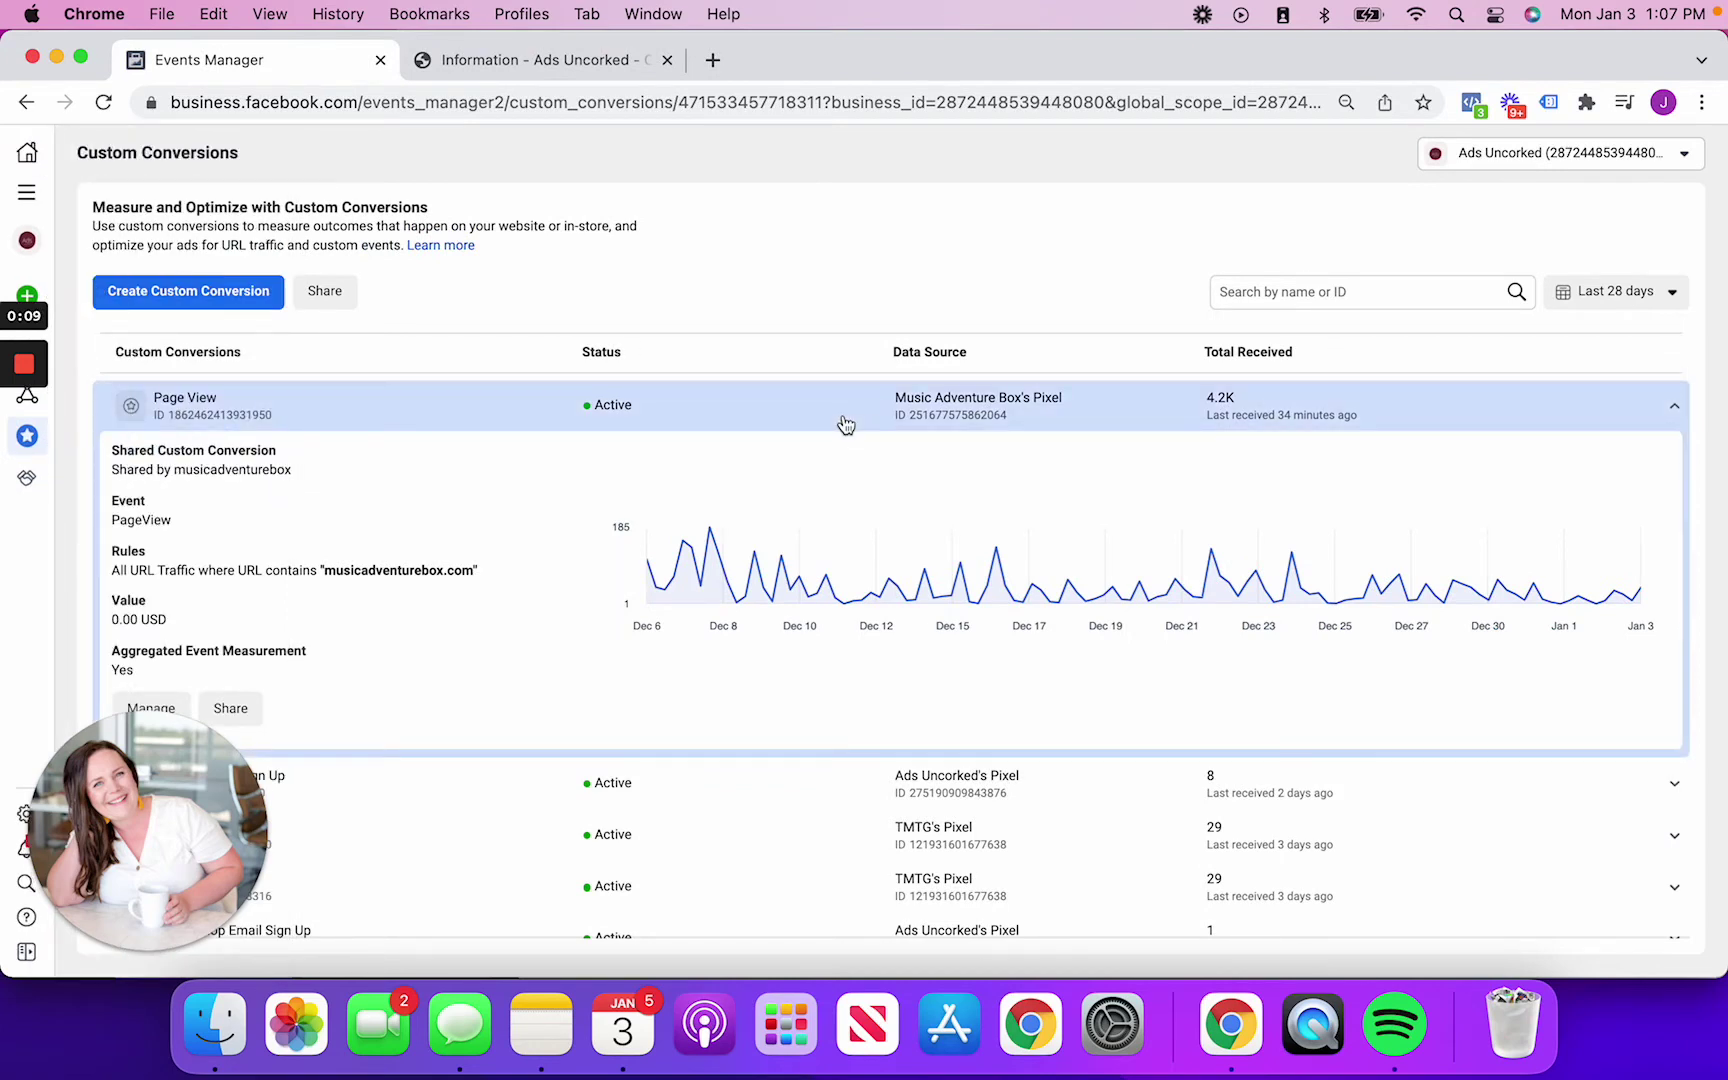
Load the adsuncorked.com website in a new browser tab
{"action": "left_click", "coordinate": [713, 60]}
{"action": "type", "text": "a"}
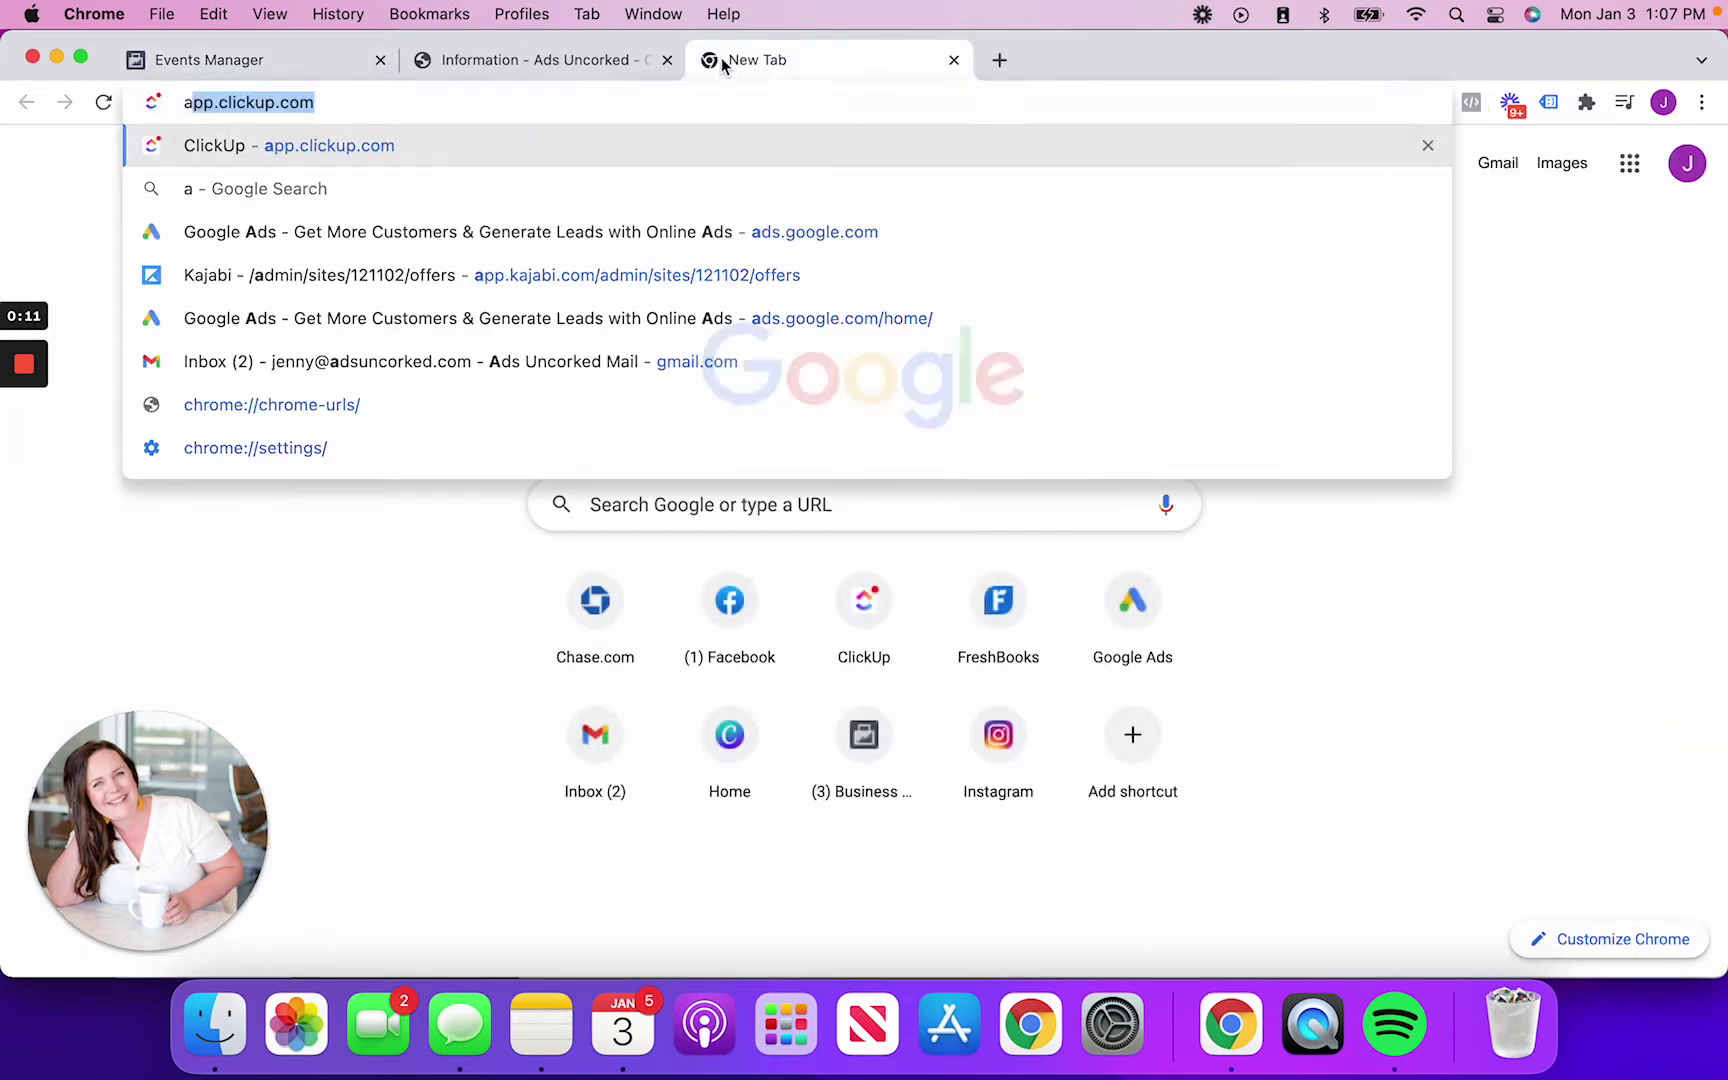
{"action": "type", "text": "dsunc"}
{"action": "key", "text": "Return"}
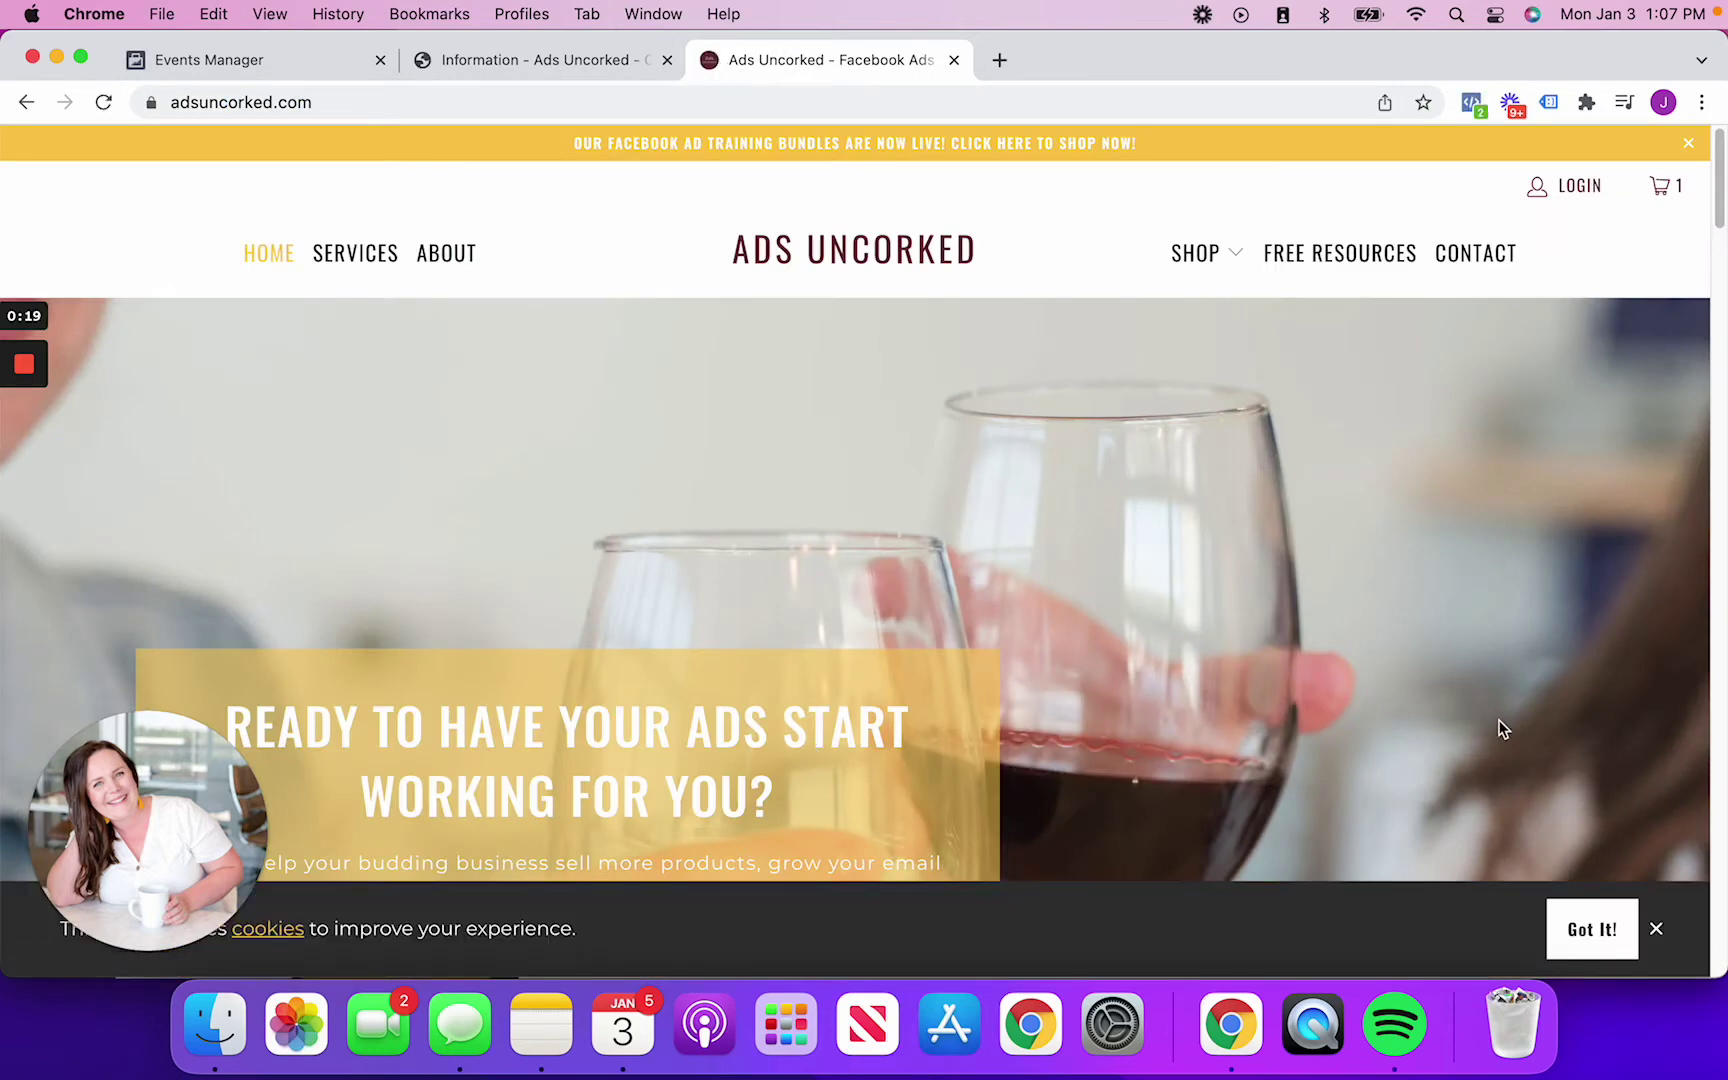
Enter an email address in the free tutorial sign-up form and submit it
{"action": "scroll", "coordinate": [1500, 728], "scroll_direction": "down", "scroll_amount": 5}
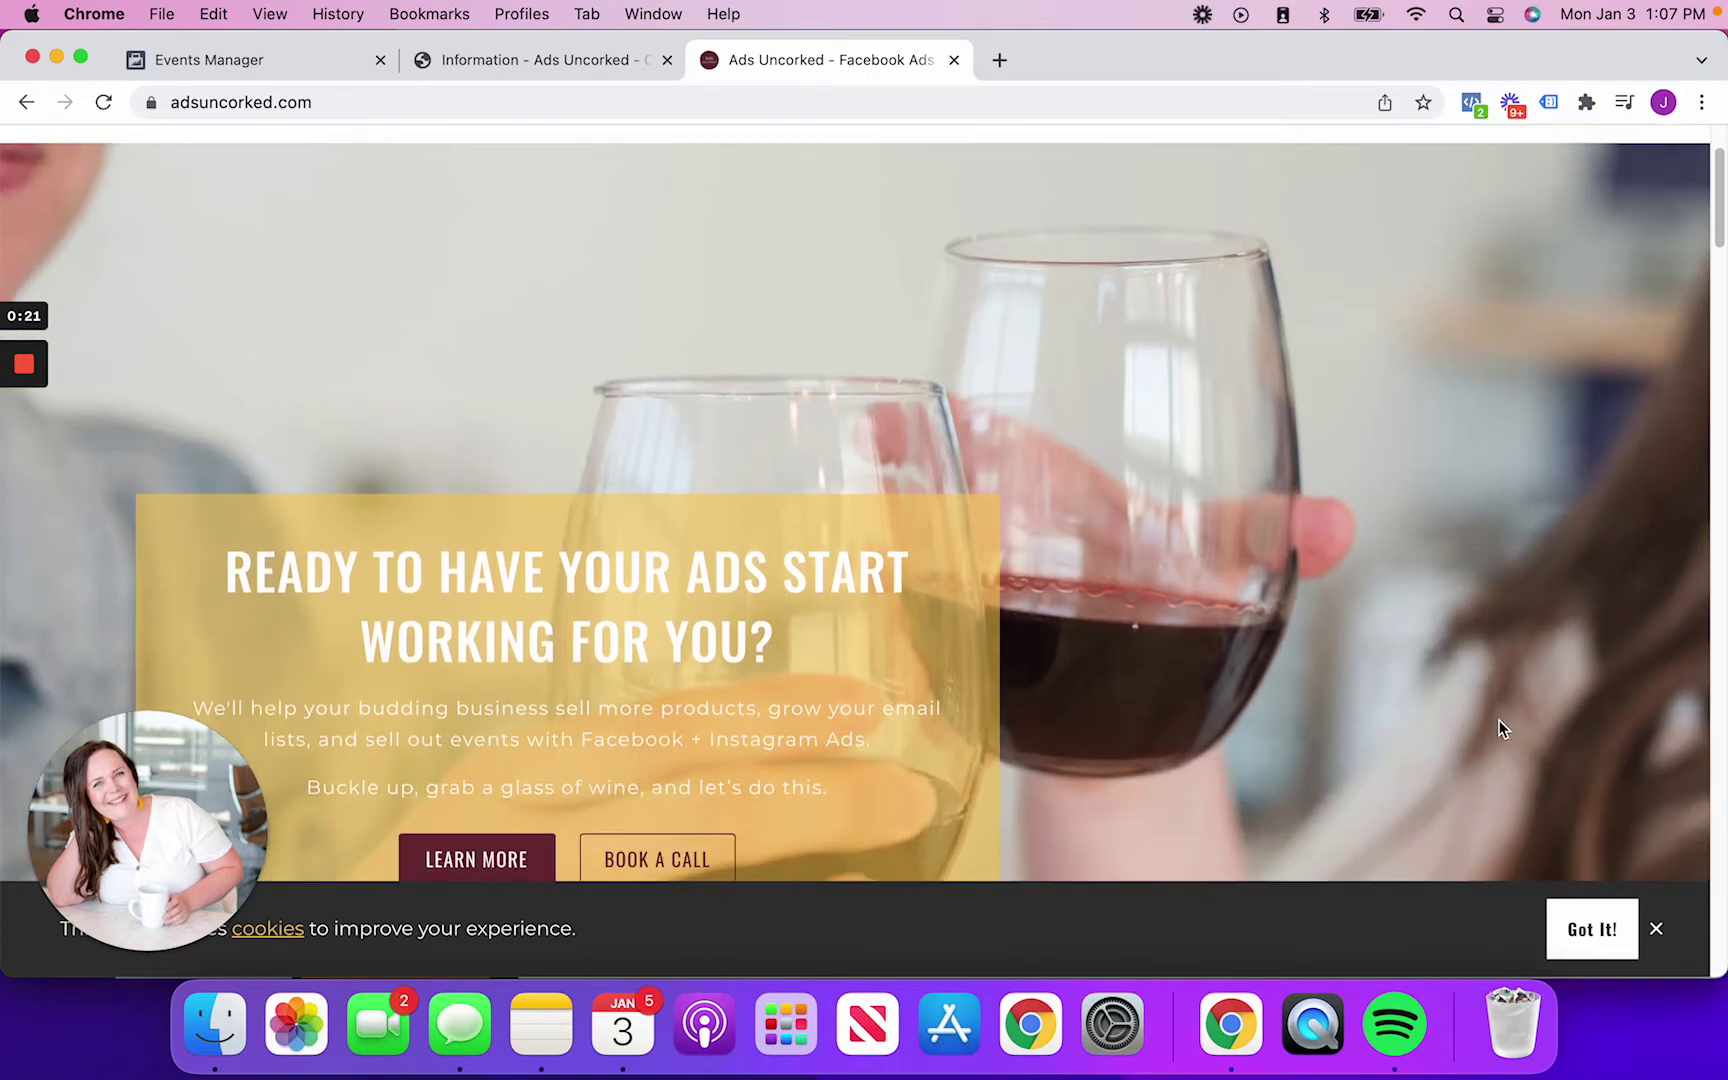
{"action": "scroll", "coordinate": [1500, 728], "scroll_direction": "up", "scroll_amount": 5}
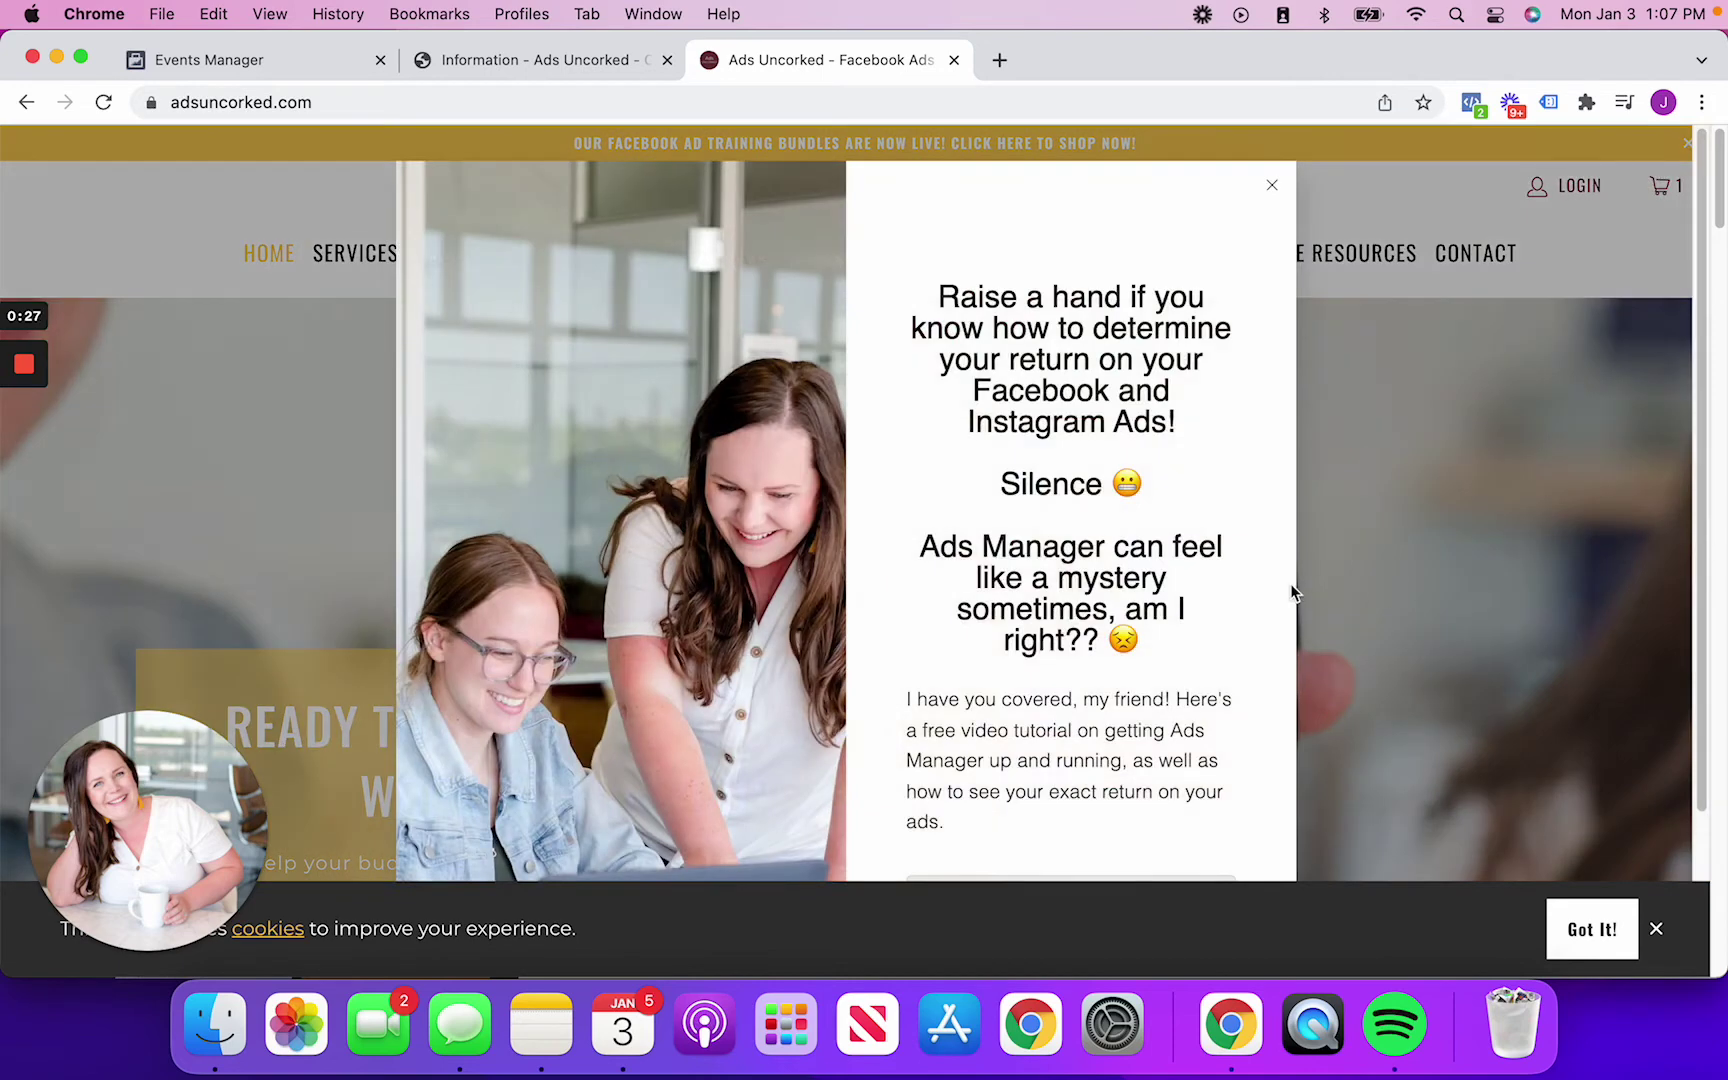
{"action": "scroll", "coordinate": [1291, 588], "scroll_direction": "down", "scroll_amount": 2}
{"action": "scroll", "coordinate": [818, 502], "scroll_direction": "down", "scroll_amount": 2}
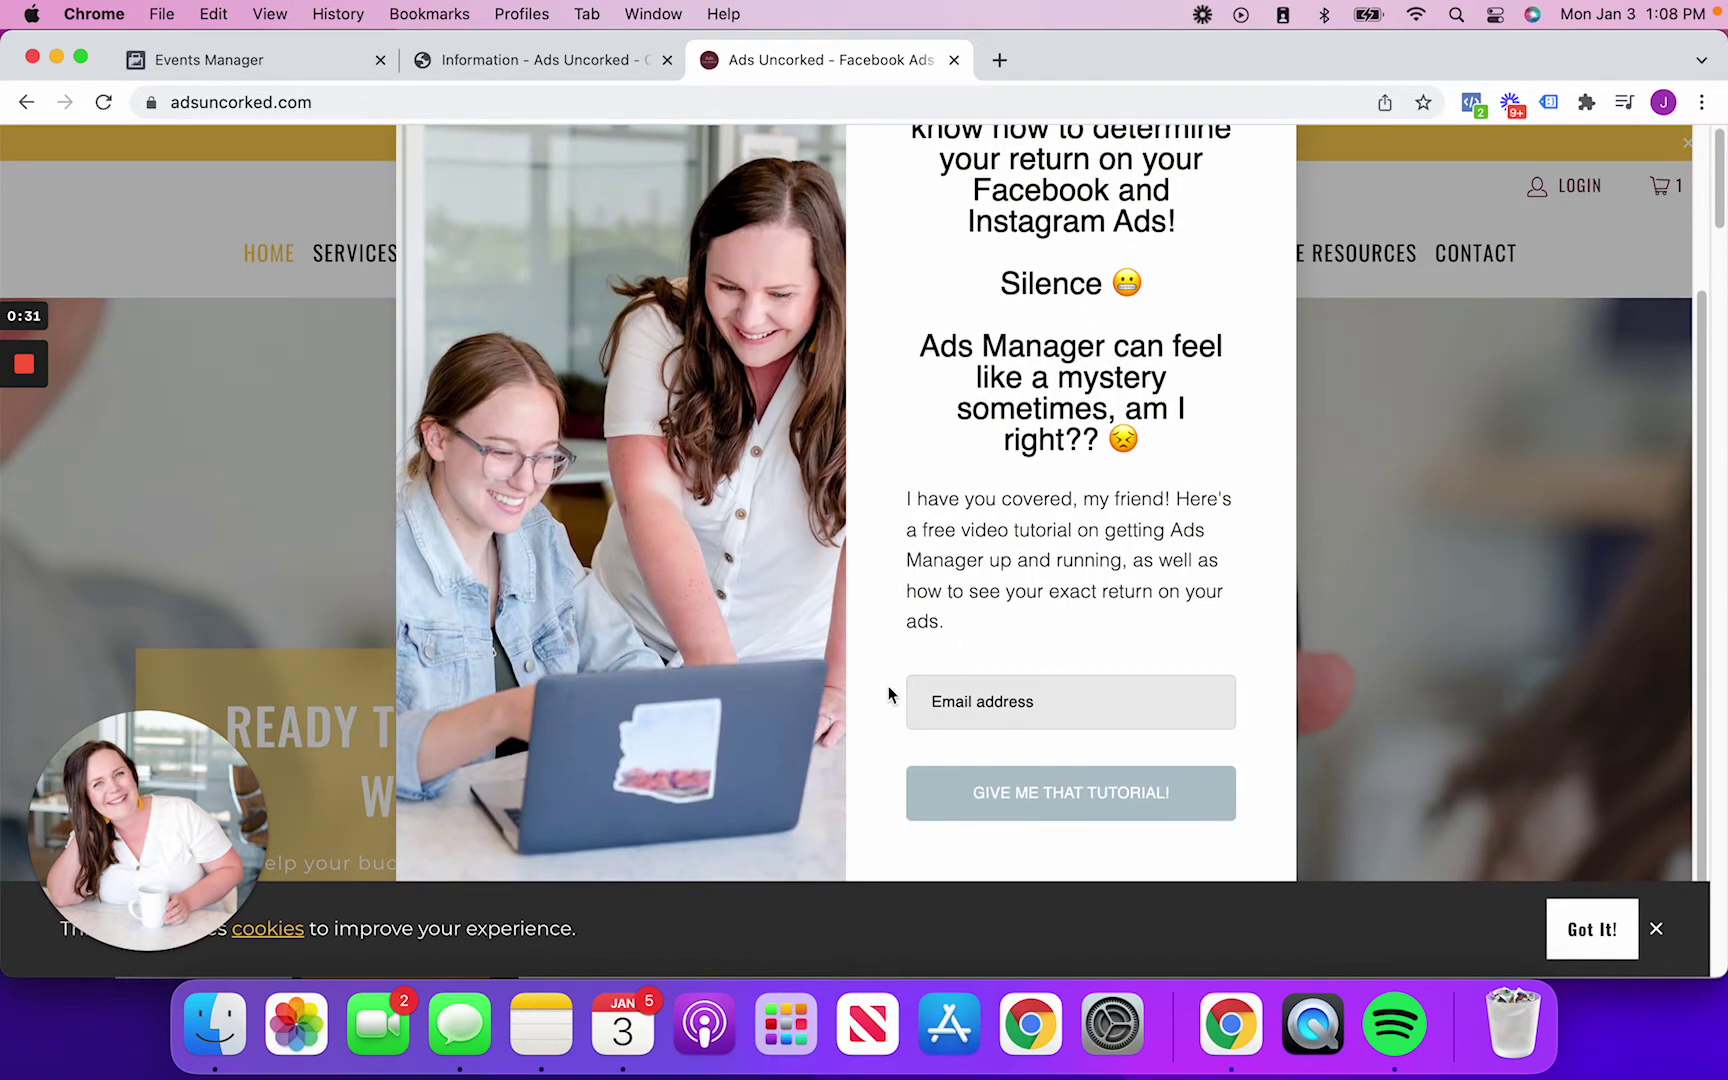
{"action": "left_click", "coordinate": [1023, 708]}
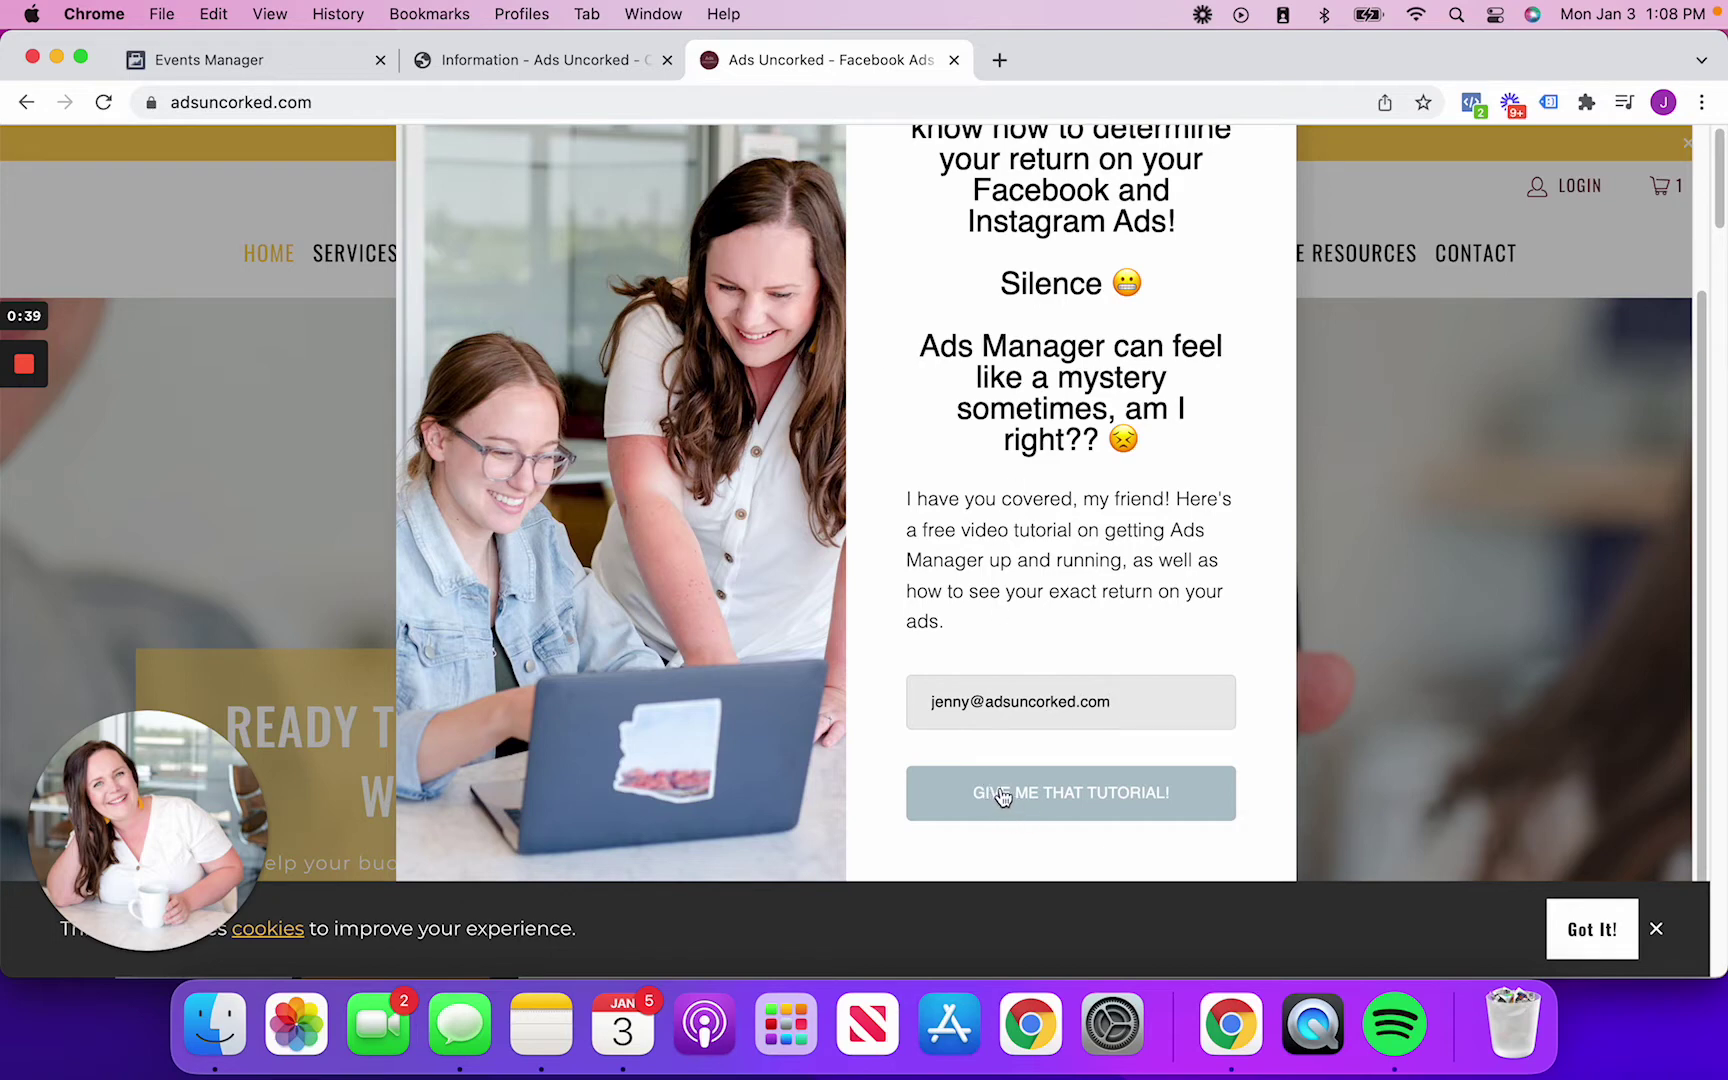
{"action": "left_click", "coordinate": [977, 813]}
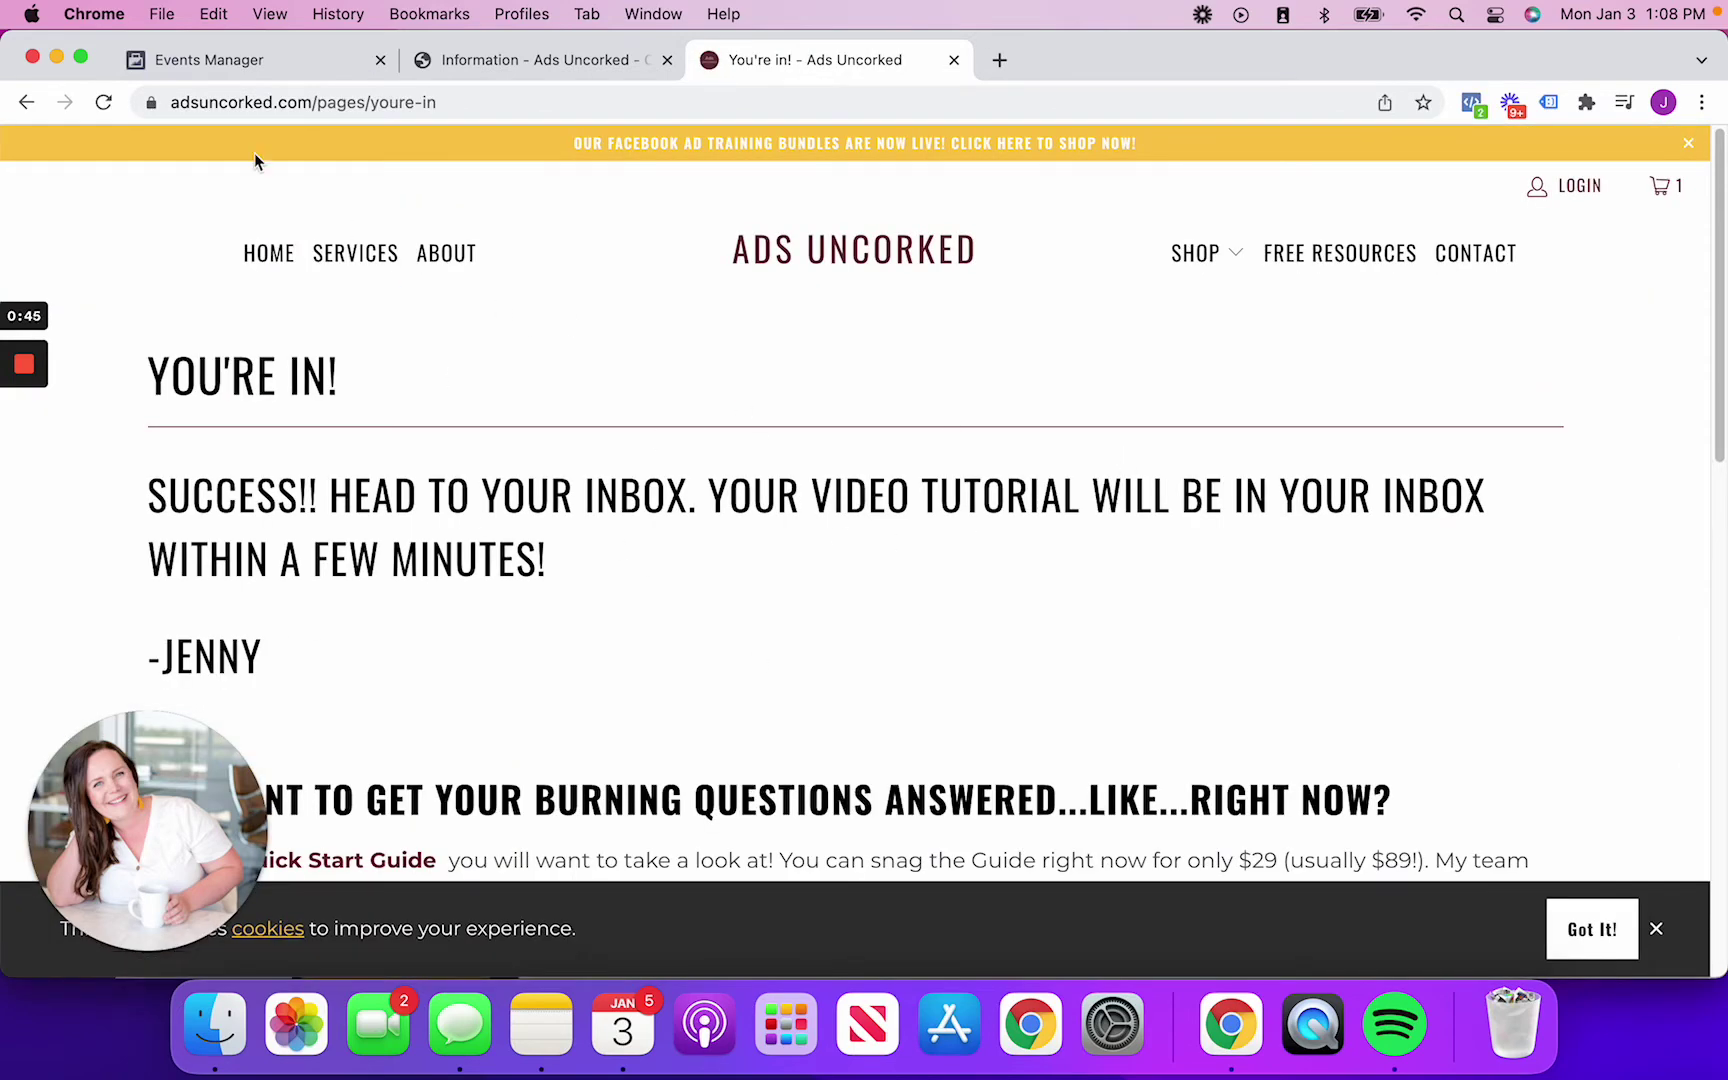
Select the confirmation page address, then load adsuncorked.com in another new tab
{"action": "left_click_drag", "start_coordinate": [487, 104], "coordinate": [120, 103]}
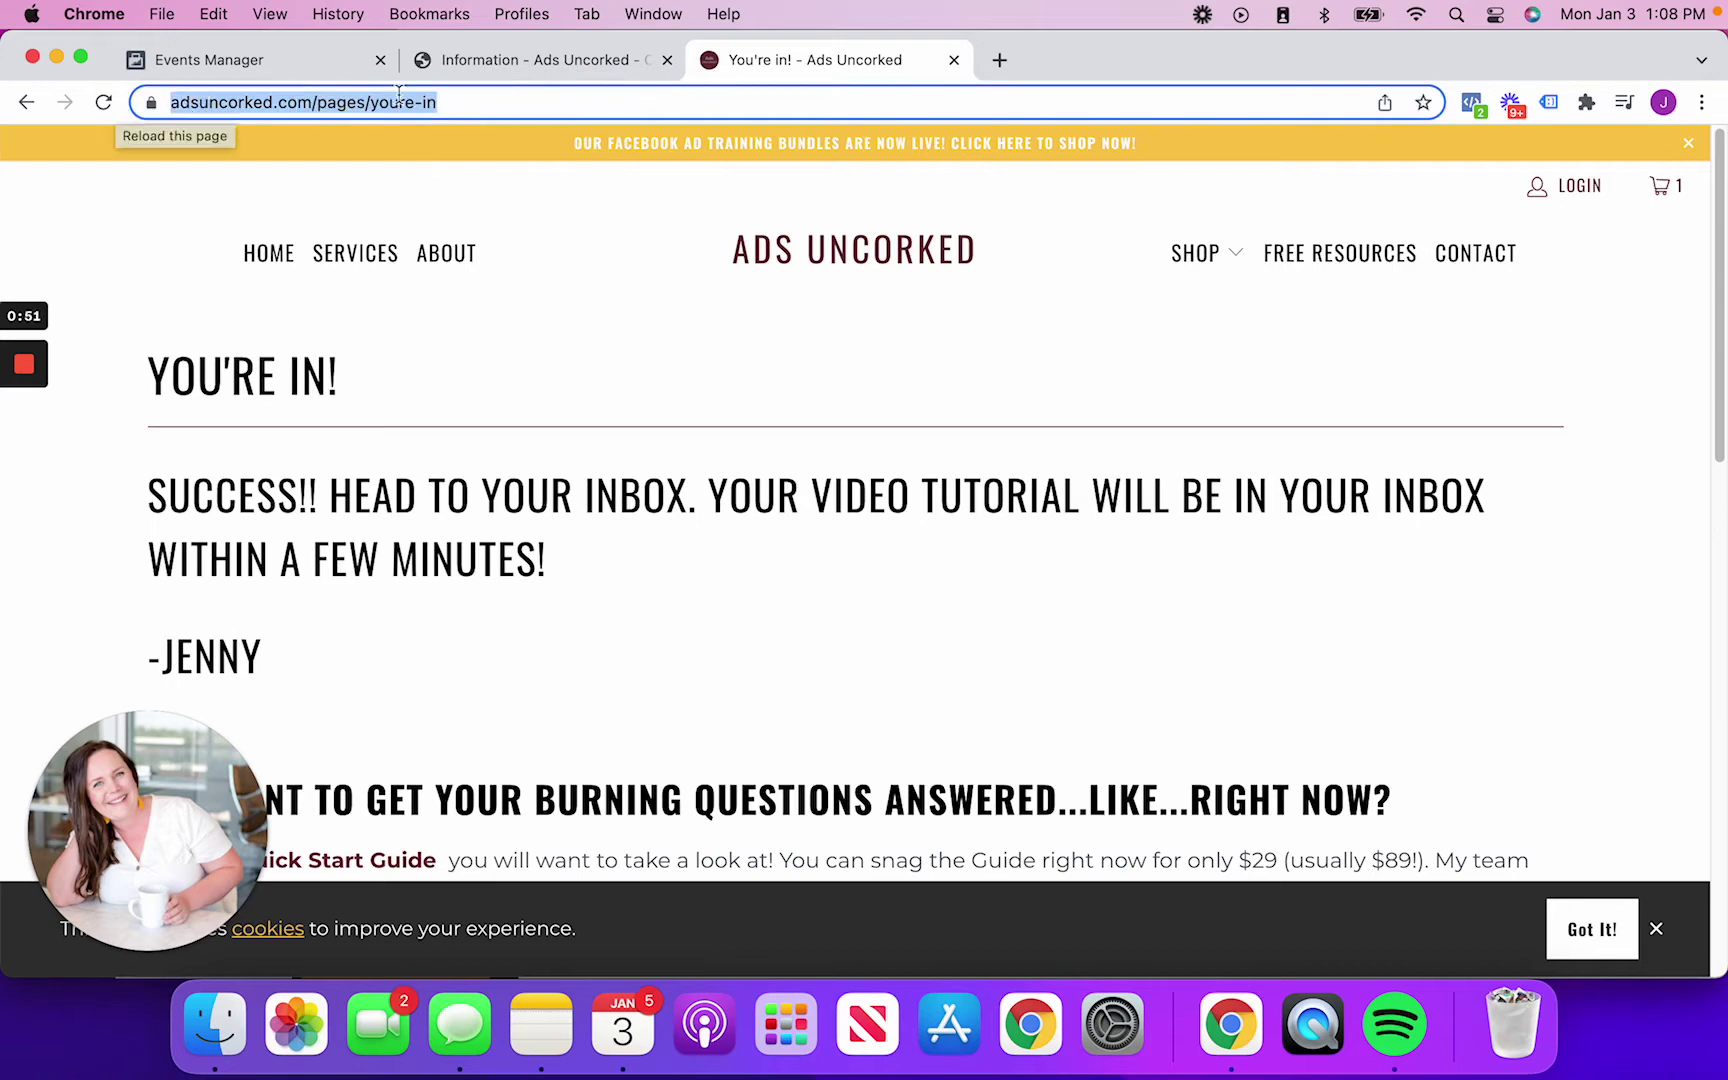
{"action": "left_click", "coordinate": [999, 61]}
{"action": "type", "text": "adsunc"}
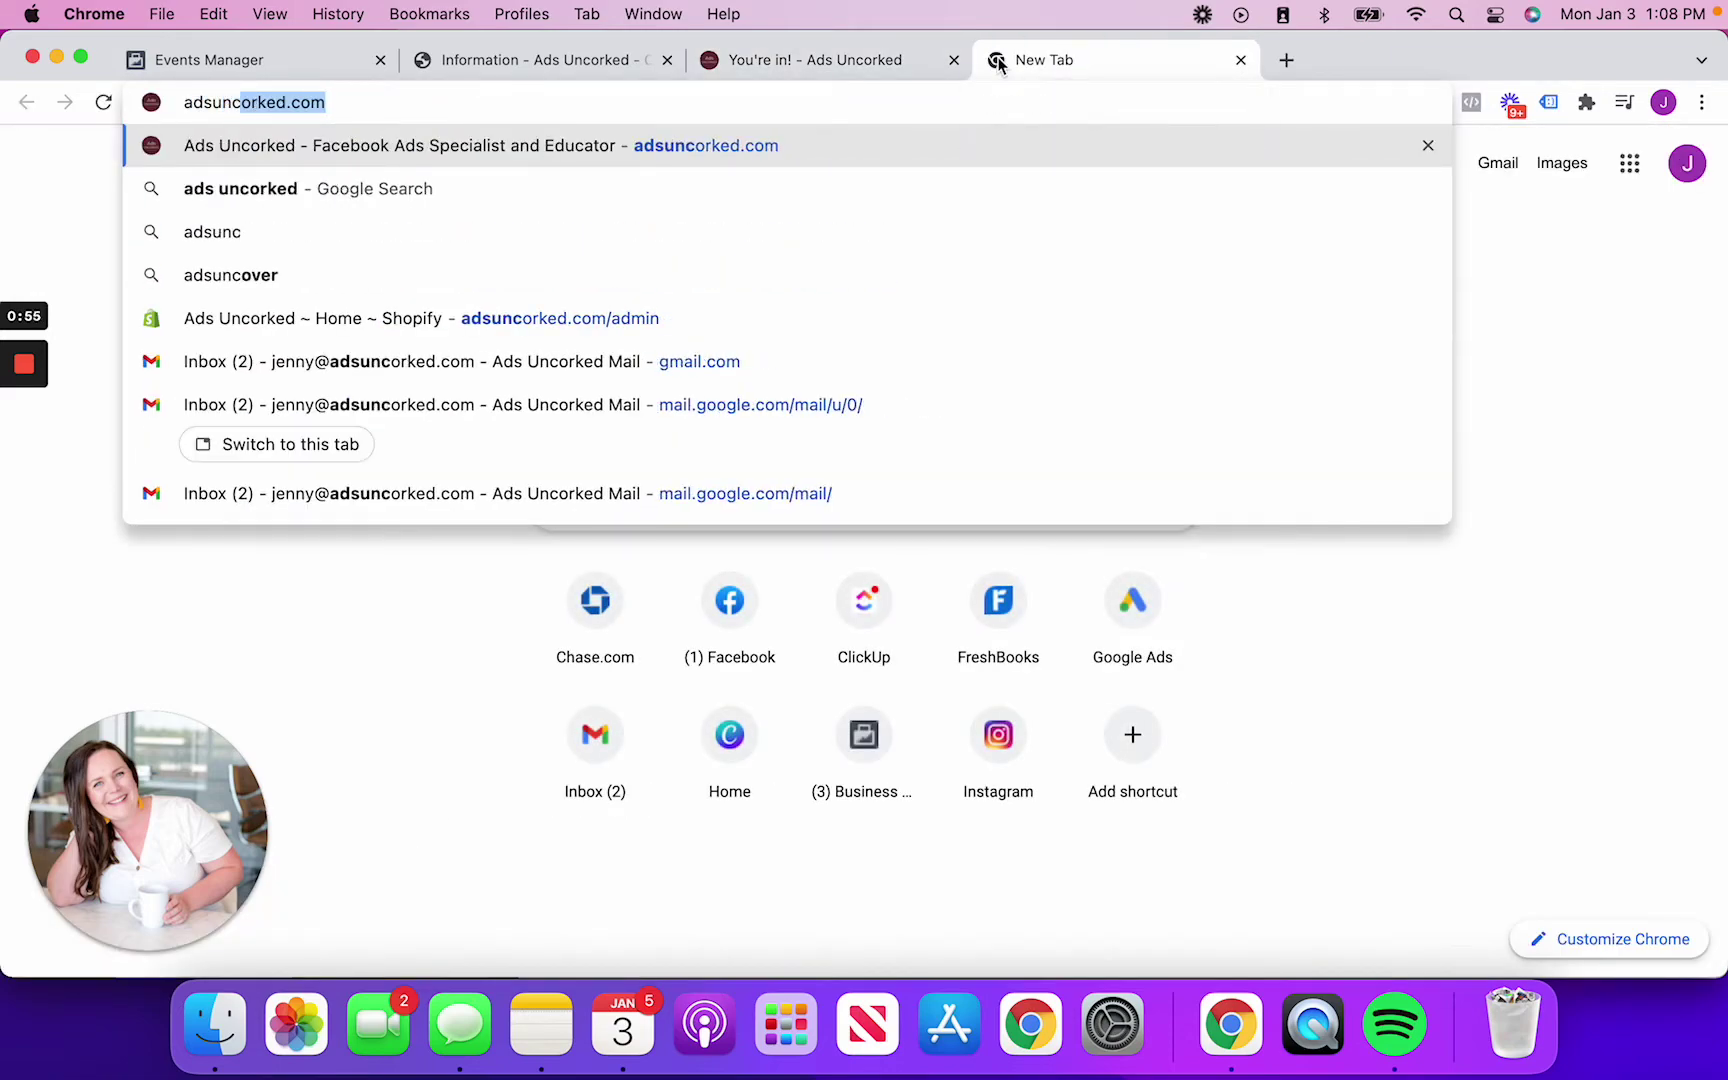
{"action": "key", "text": "Return"}
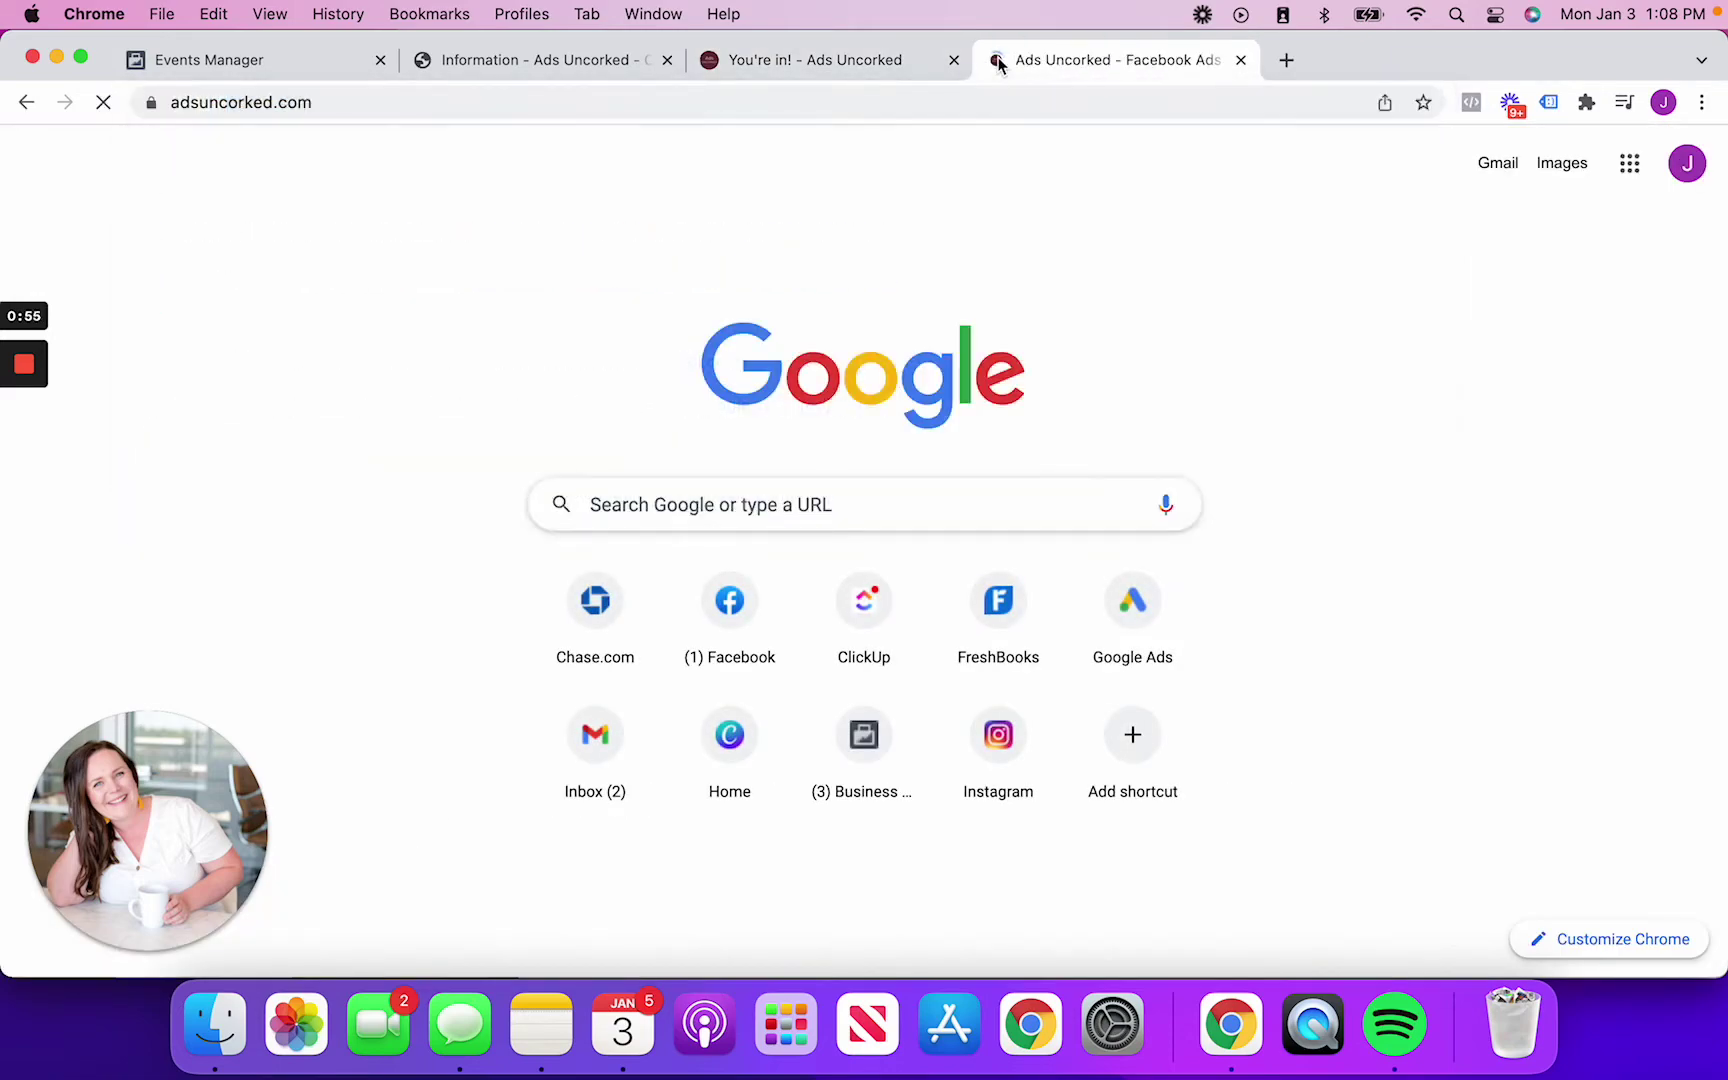
{"action": "scroll", "coordinate": [964, 671], "scroll_direction": "down", "scroll_amount": 10}
{"action": "scroll", "coordinate": [865, 510], "scroll_direction": "up", "scroll_amount": 8}
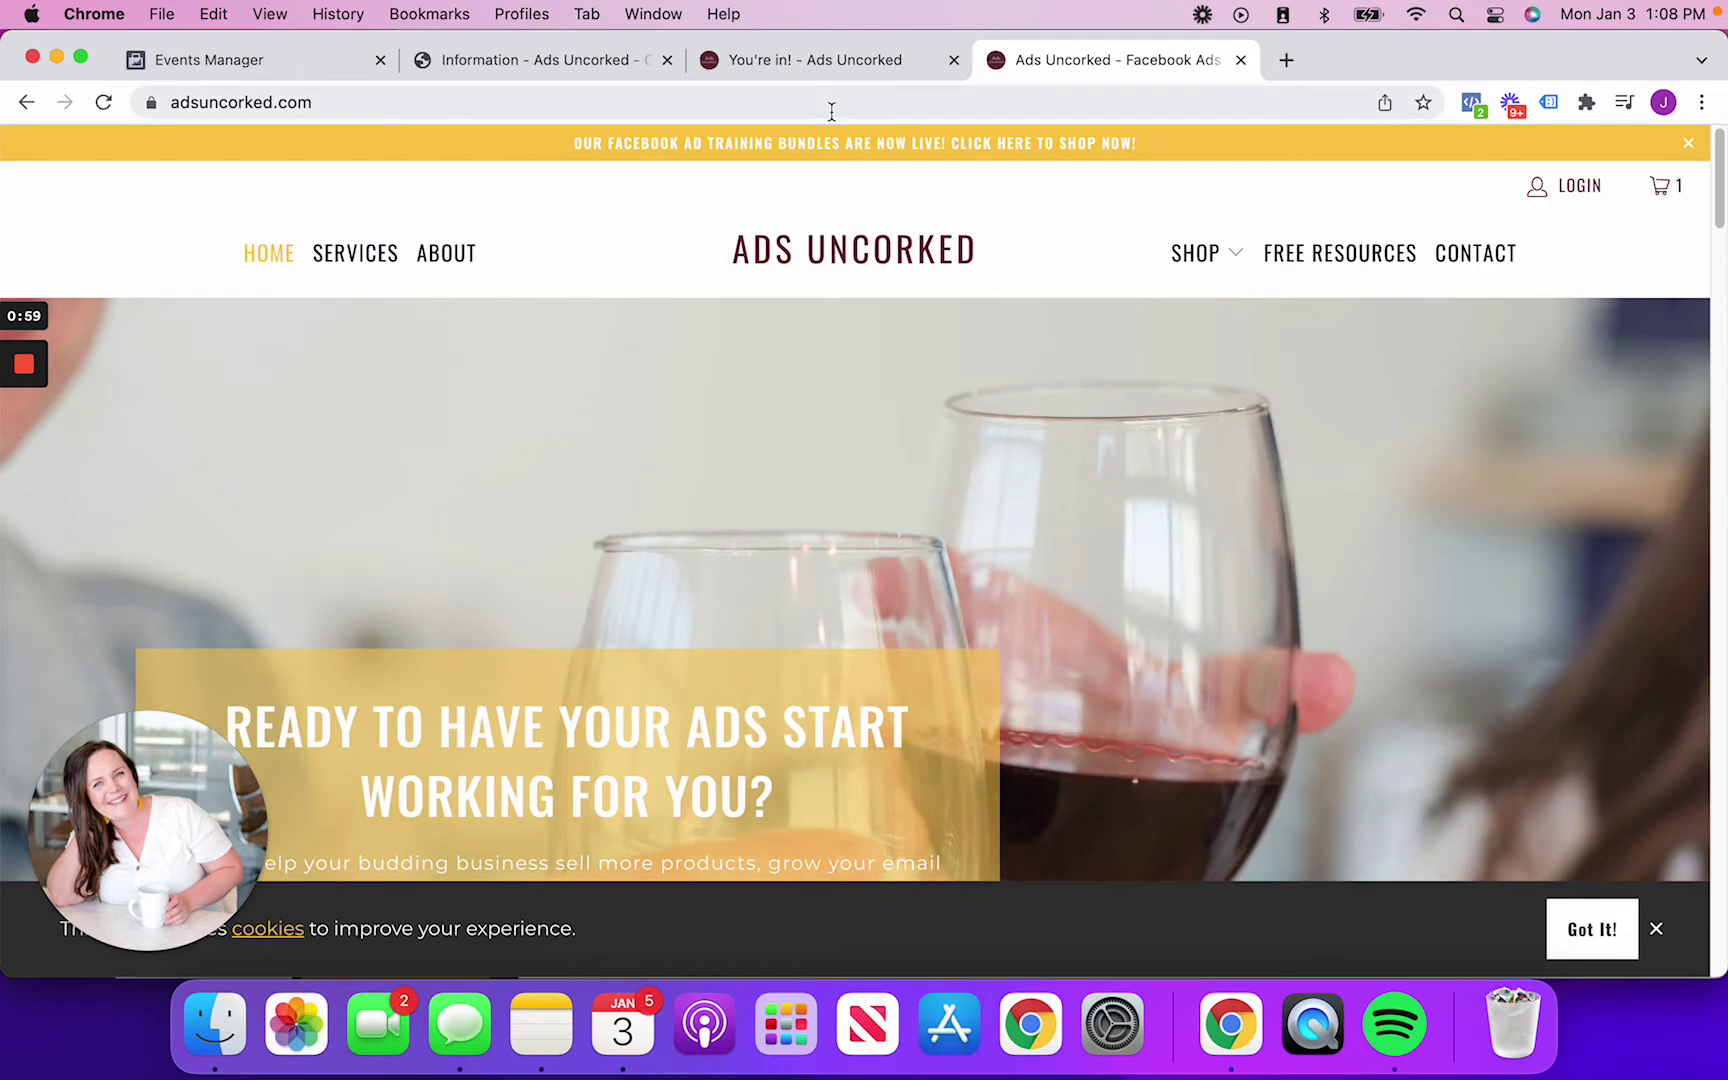
Review the You're in! confirmation page, briefly checking the homepage tab before returning
{"action": "key", "text": "ctrl+shift+Tab"}
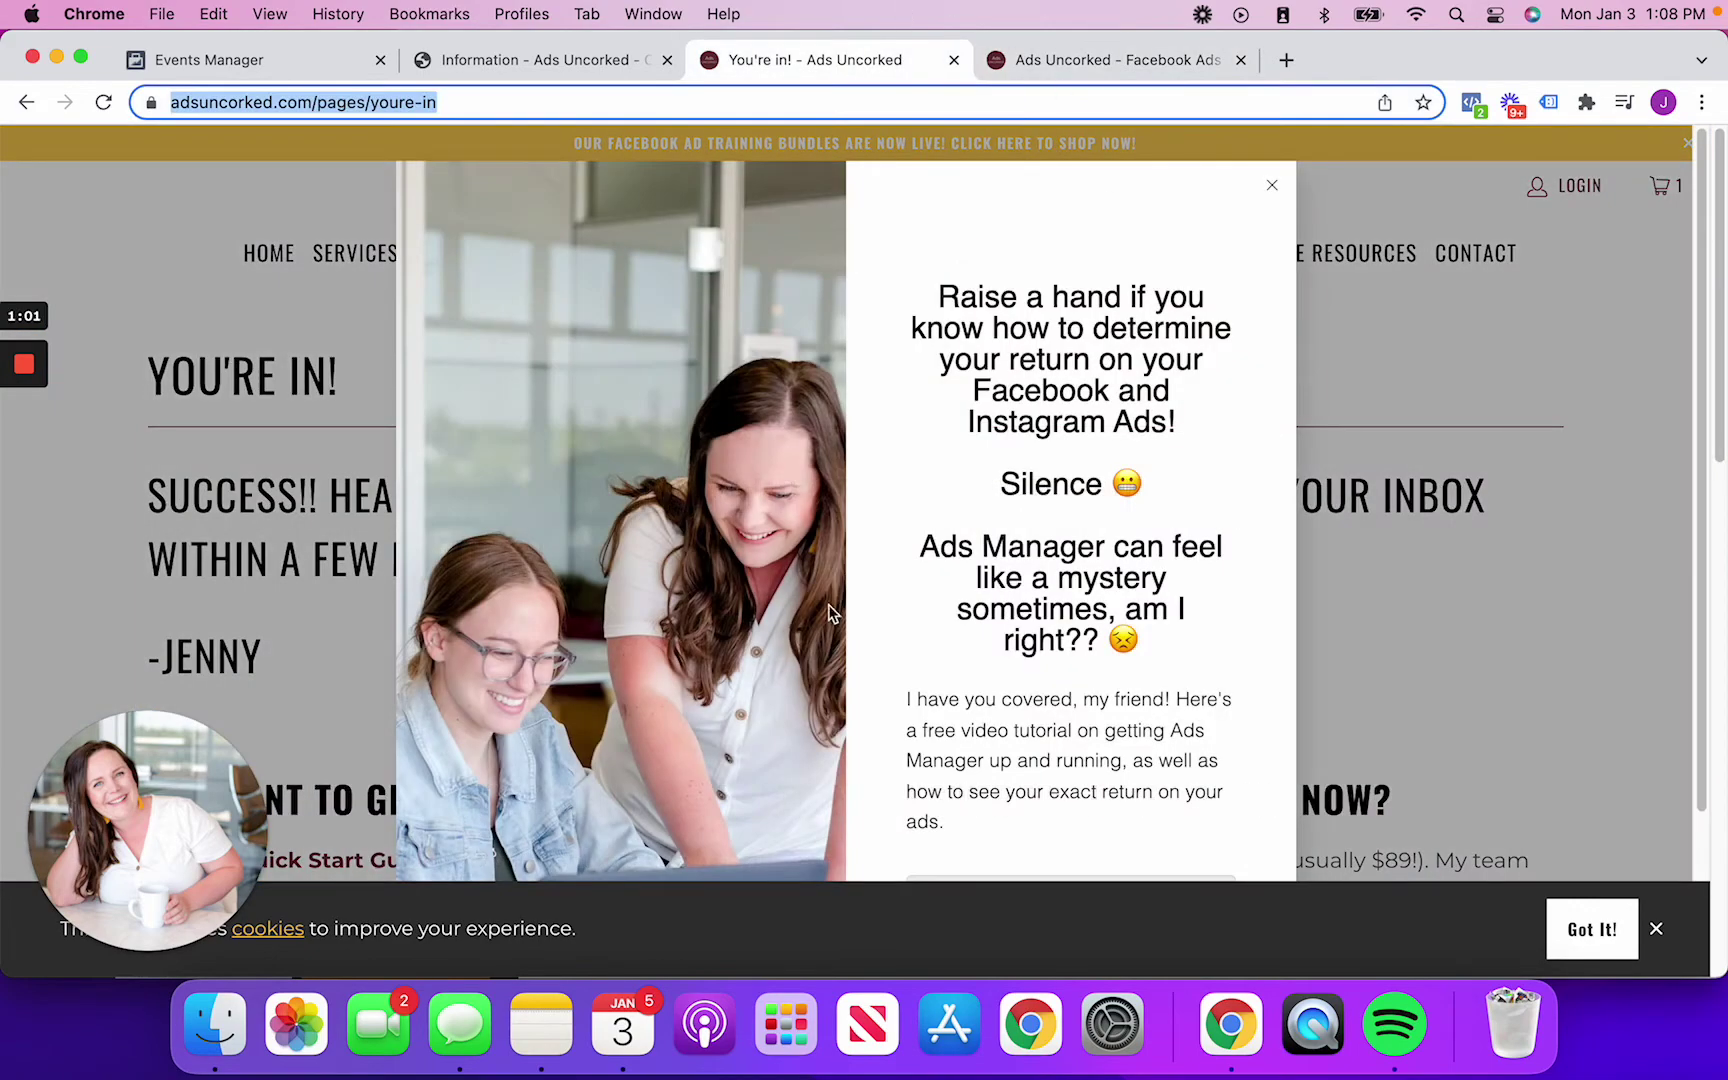
{"action": "scroll", "coordinate": [1029, 730], "scroll_direction": "down", "scroll_amount": 4}
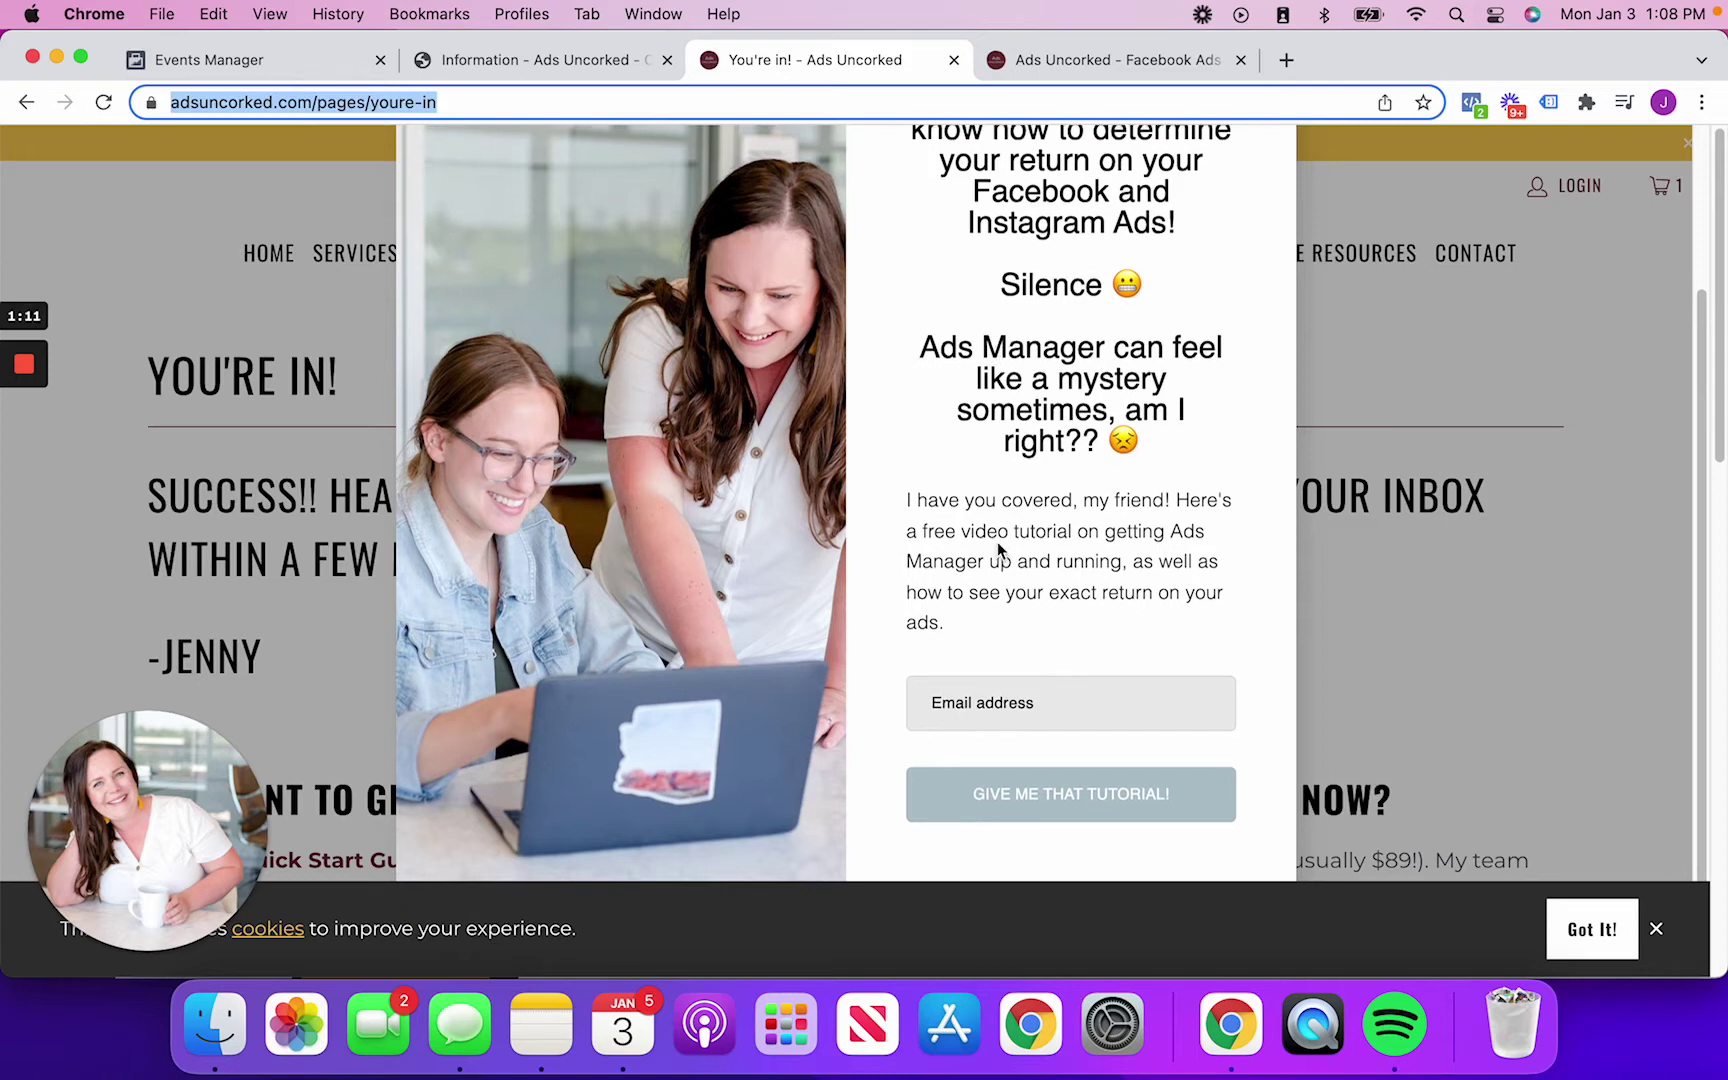
{"action": "scroll", "coordinate": [998, 541], "scroll_direction": "up", "scroll_amount": 2}
{"action": "scroll", "coordinate": [998, 541], "scroll_direction": "down", "scroll_amount": 2}
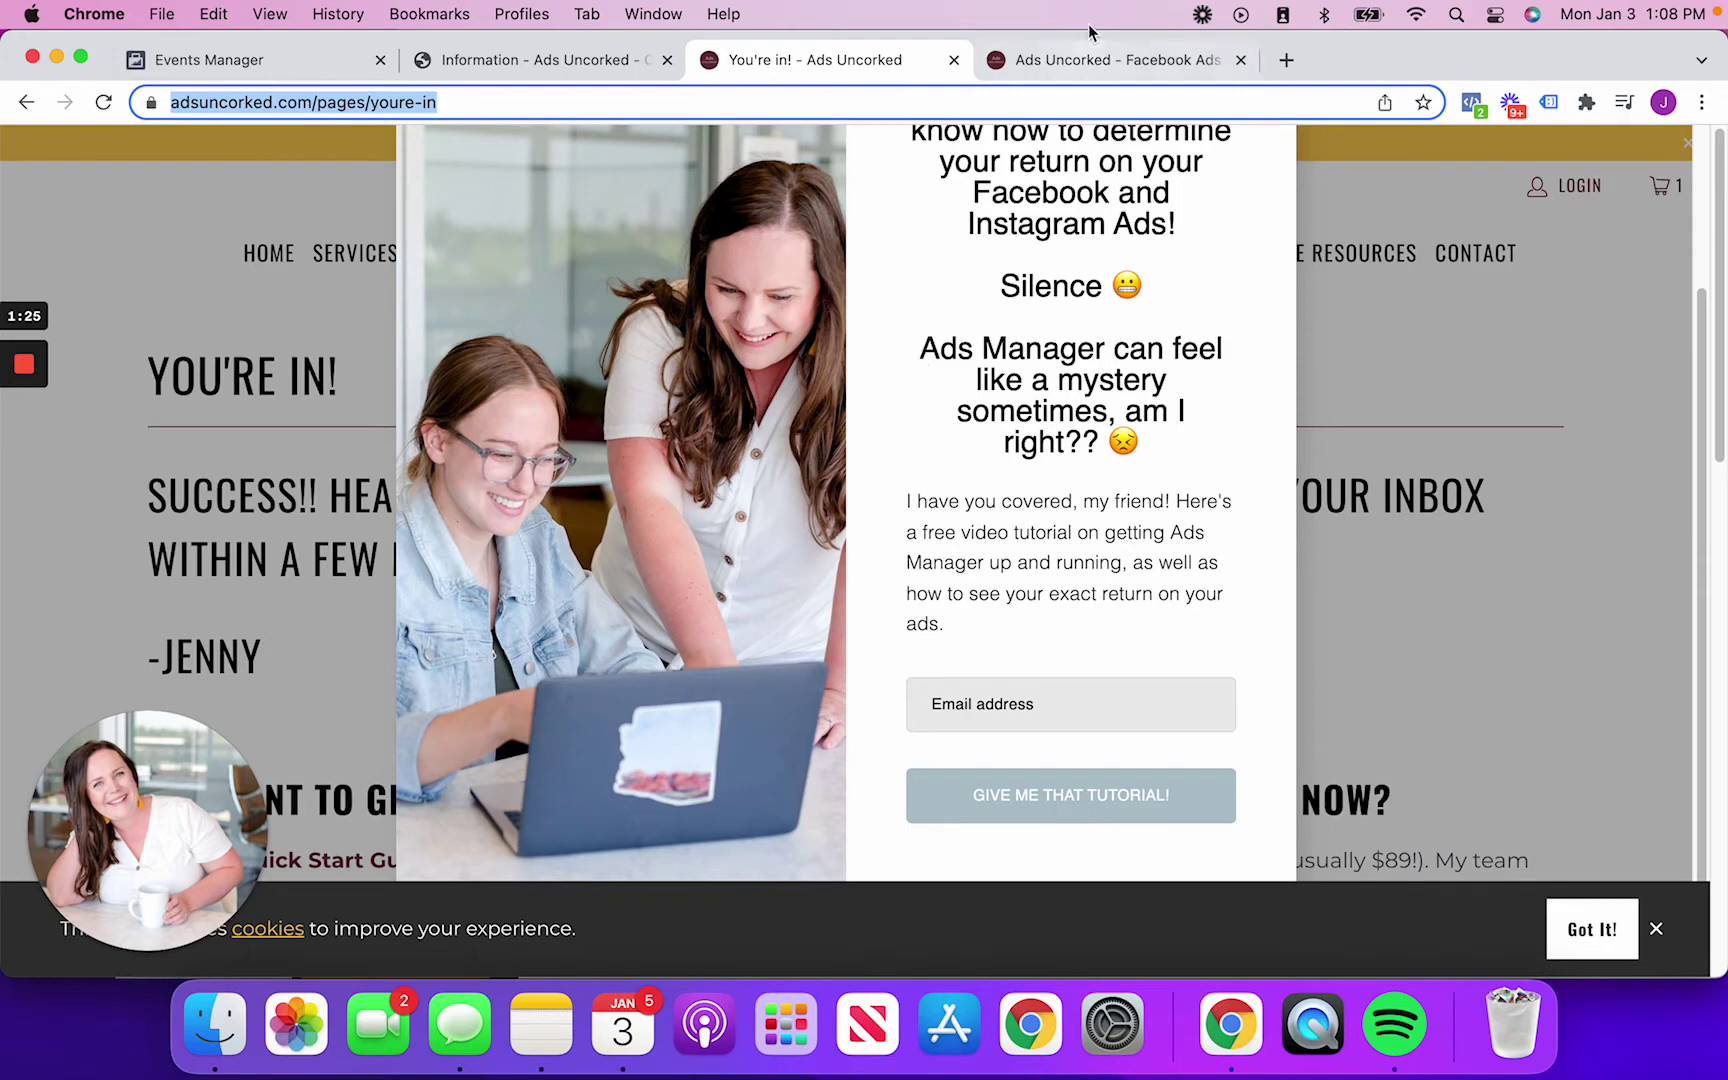
{"action": "left_click", "coordinate": [1085, 62]}
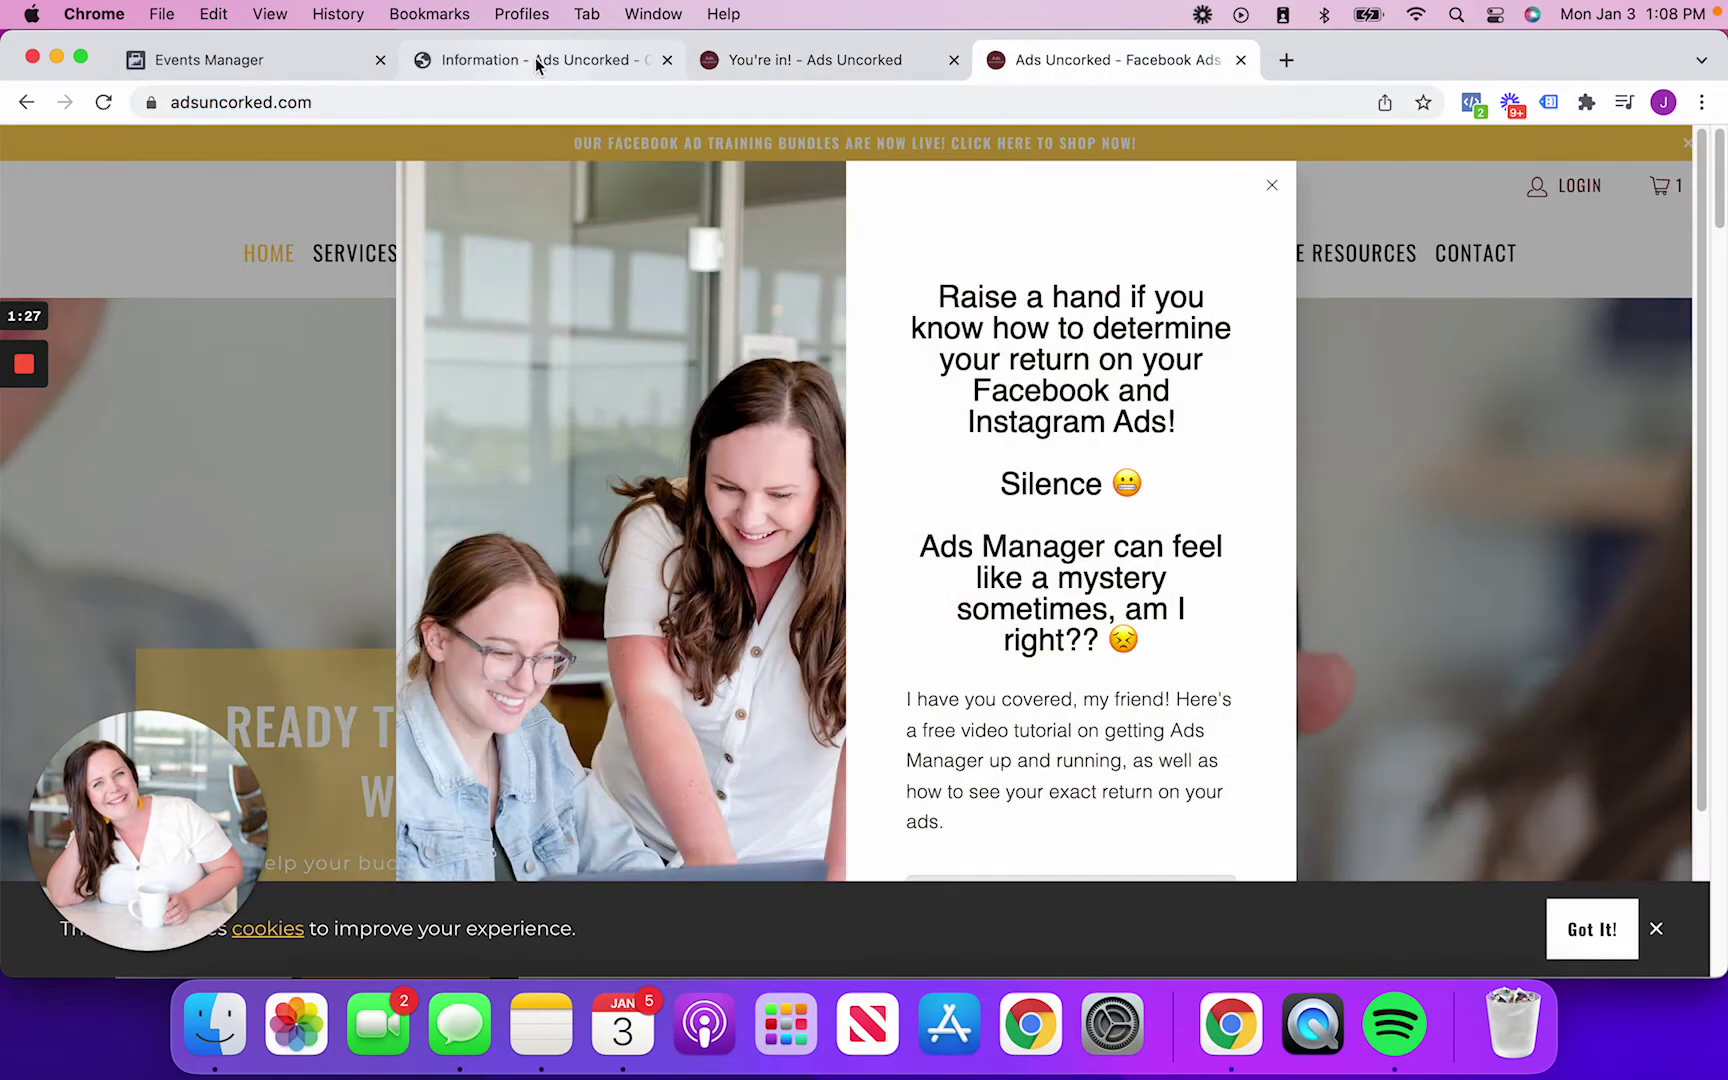
{"action": "left_click", "coordinate": [736, 66]}
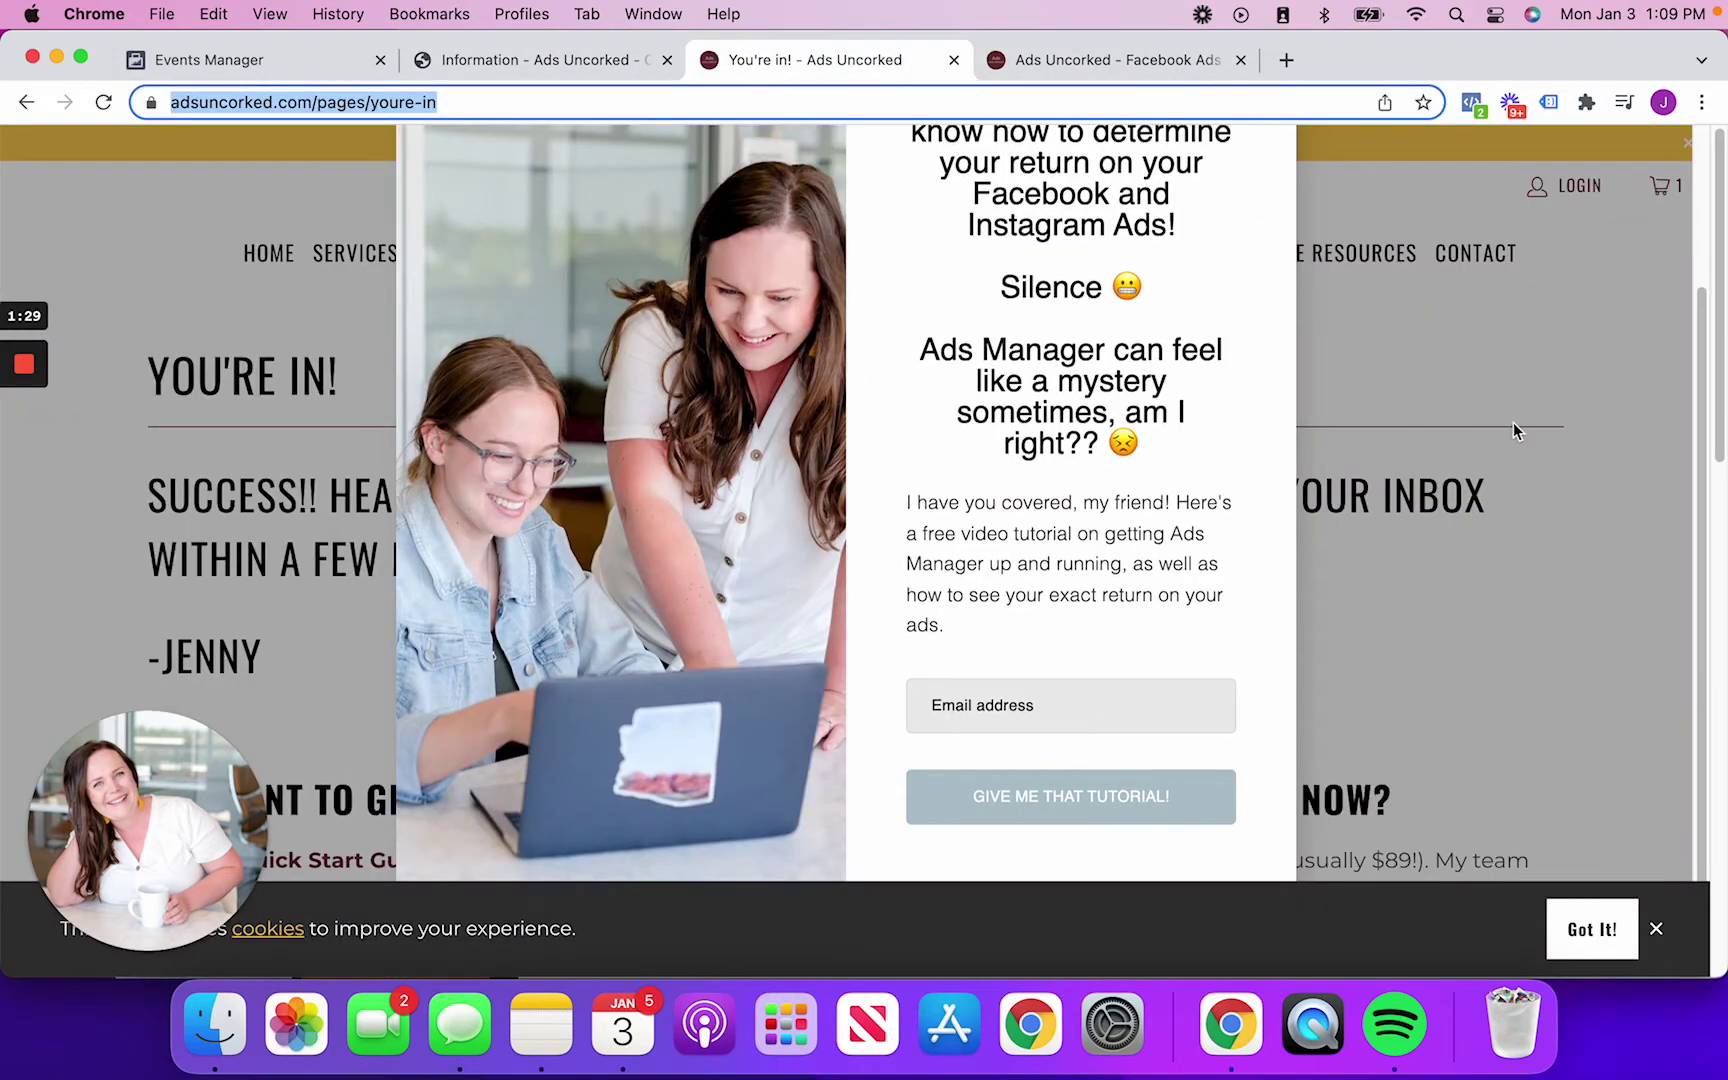
Close the sign-up popup and scroll through the You're in! page's Quick Start Guide offer
{"action": "scroll", "coordinate": [1100, 300], "scroll_direction": "up", "scroll_amount": 3}
{"action": "left_click", "coordinate": [1272, 183]}
{"action": "scroll", "coordinate": [1264, 436], "scroll_direction": "down", "scroll_amount": 5}
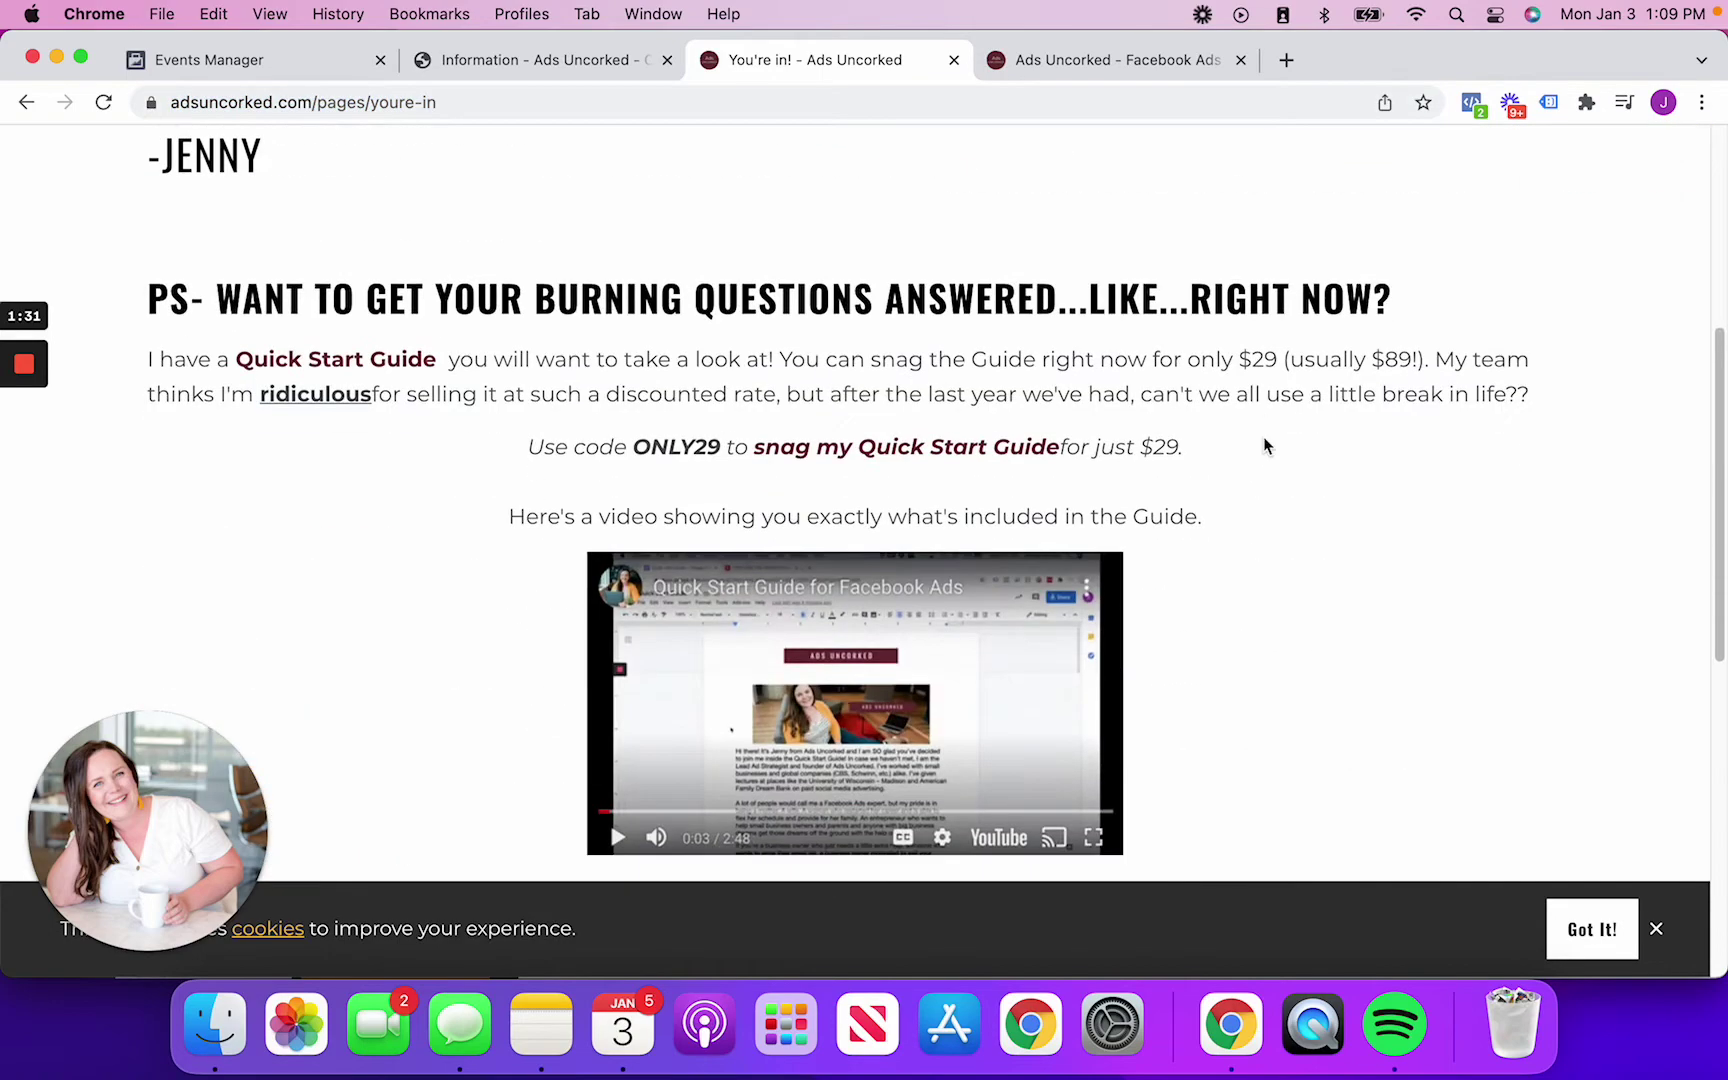
{"action": "scroll", "coordinate": [1180, 400], "scroll_direction": "down", "scroll_amount": 1}
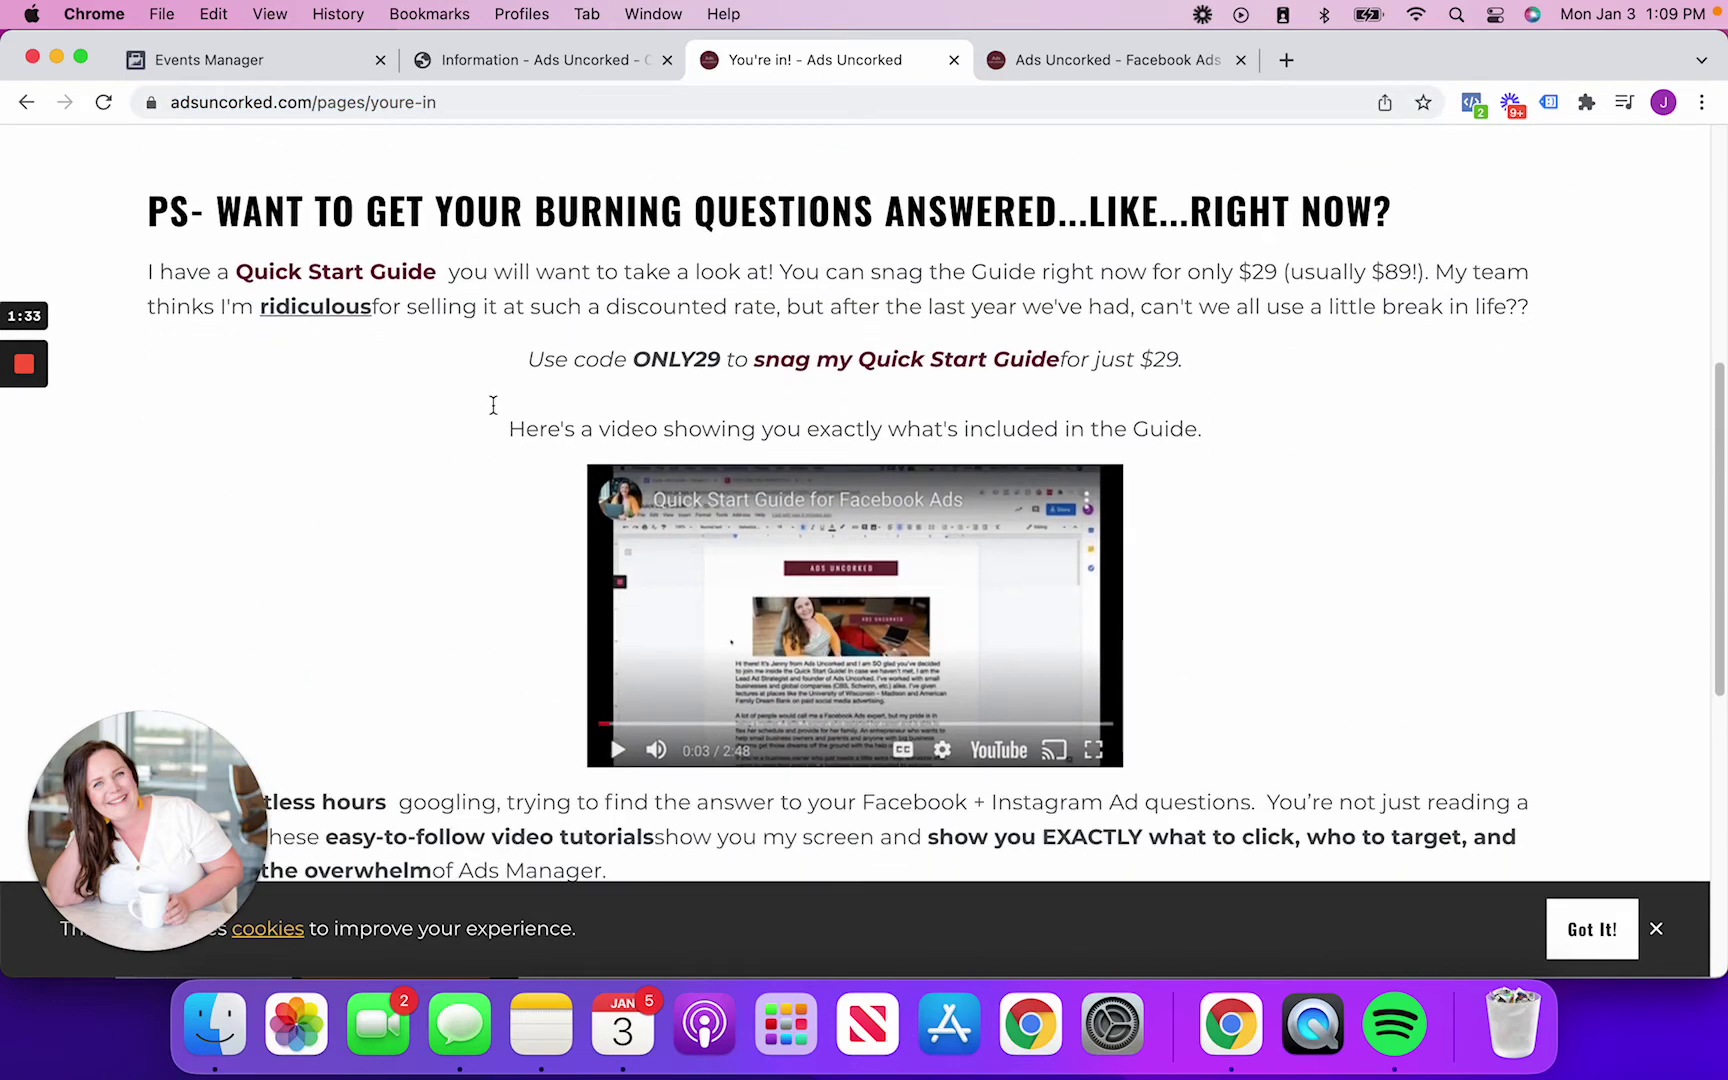
{"action": "scroll", "coordinate": [396, 476], "scroll_direction": "down", "scroll_amount": 2}
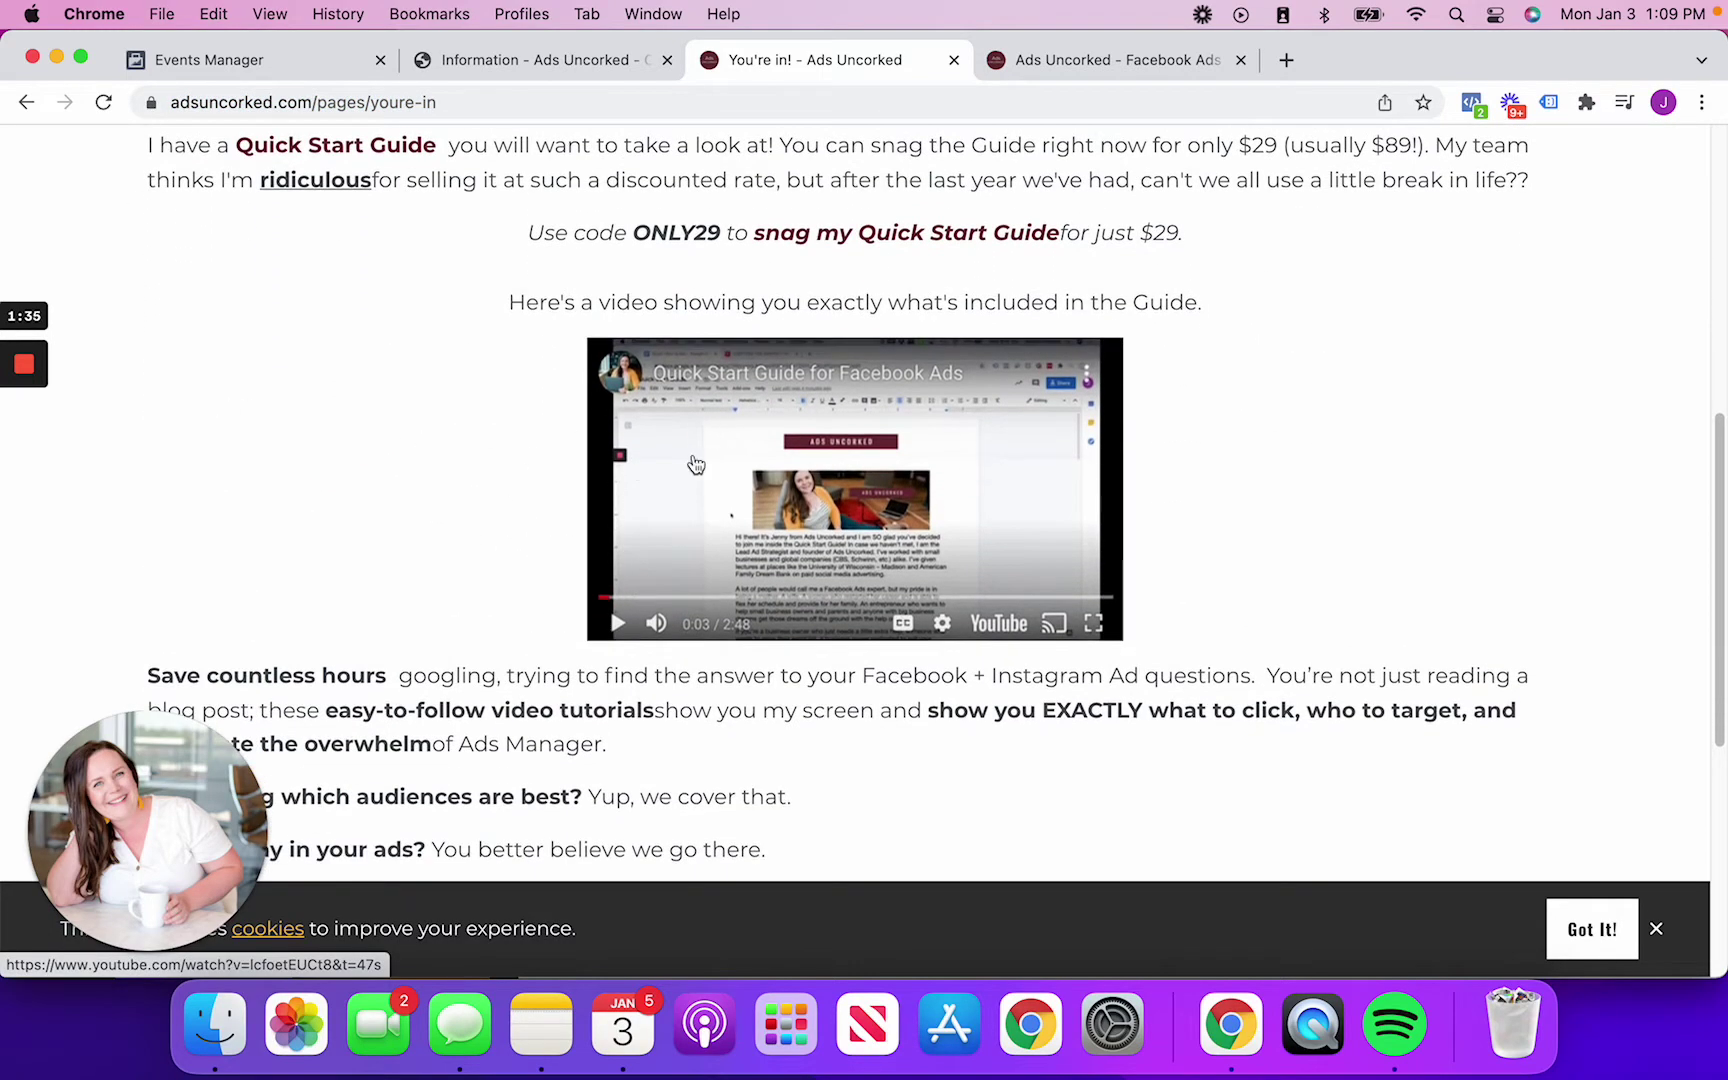
{"action": "scroll", "coordinate": [806, 535], "scroll_direction": "down", "scroll_amount": 3}
{"action": "scroll", "coordinate": [806, 540], "scroll_direction": "down", "scroll_amount": 3}
{"action": "scroll", "coordinate": [804, 531], "scroll_direction": "up", "scroll_amount": 4}
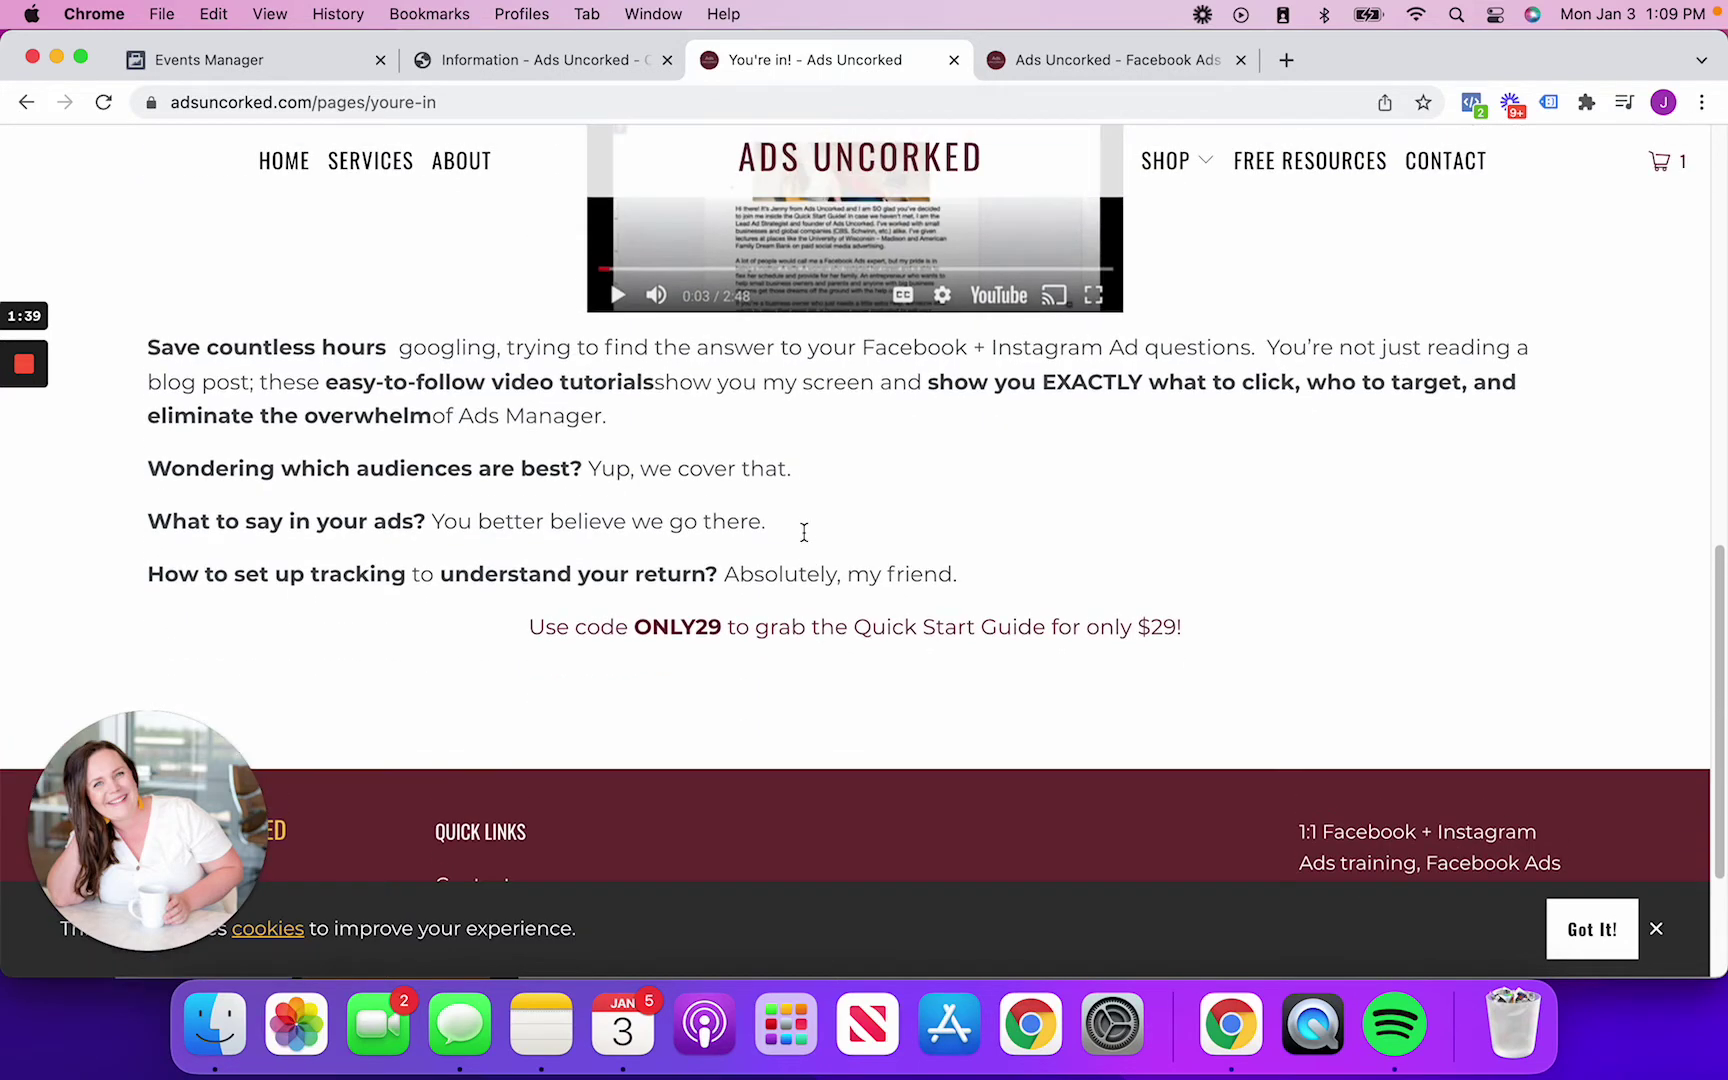
{"action": "scroll", "coordinate": [805, 532], "scroll_direction": "up", "scroll_amount": 3}
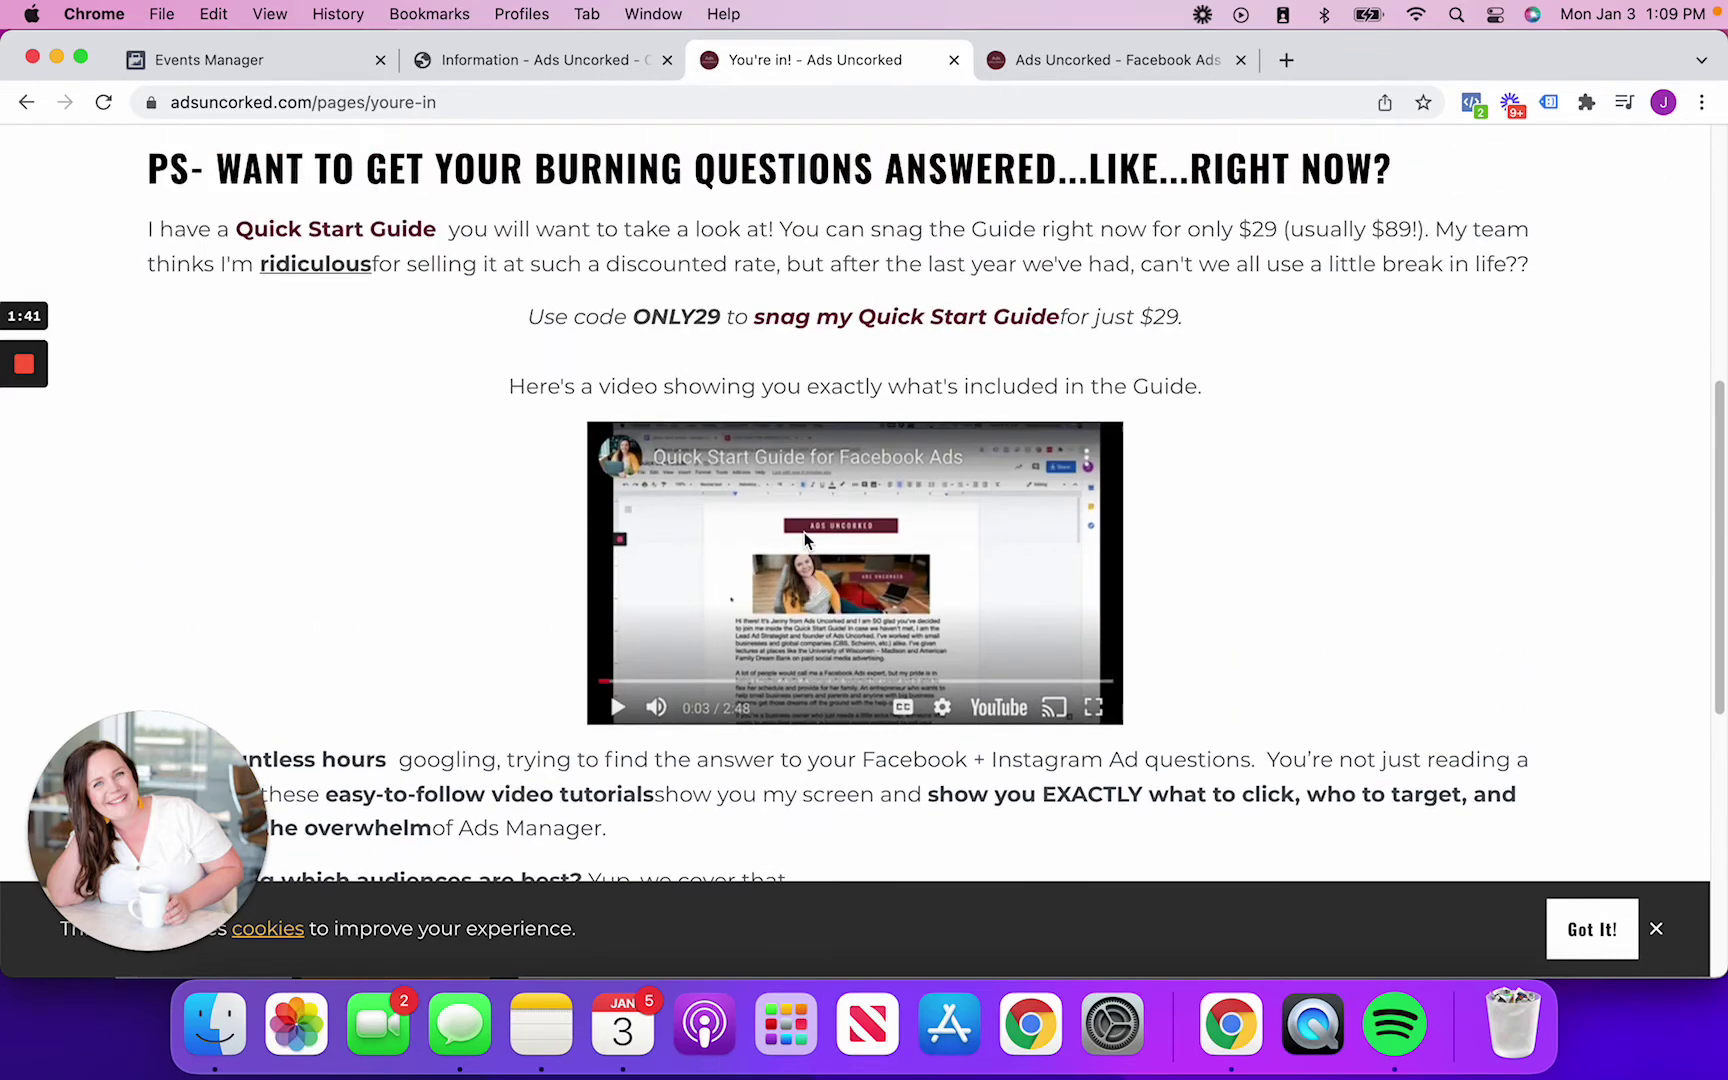
Glance at the homepage tab, then select the You're in! page's /youre-in address
{"action": "left_click", "coordinate": [1086, 62]}
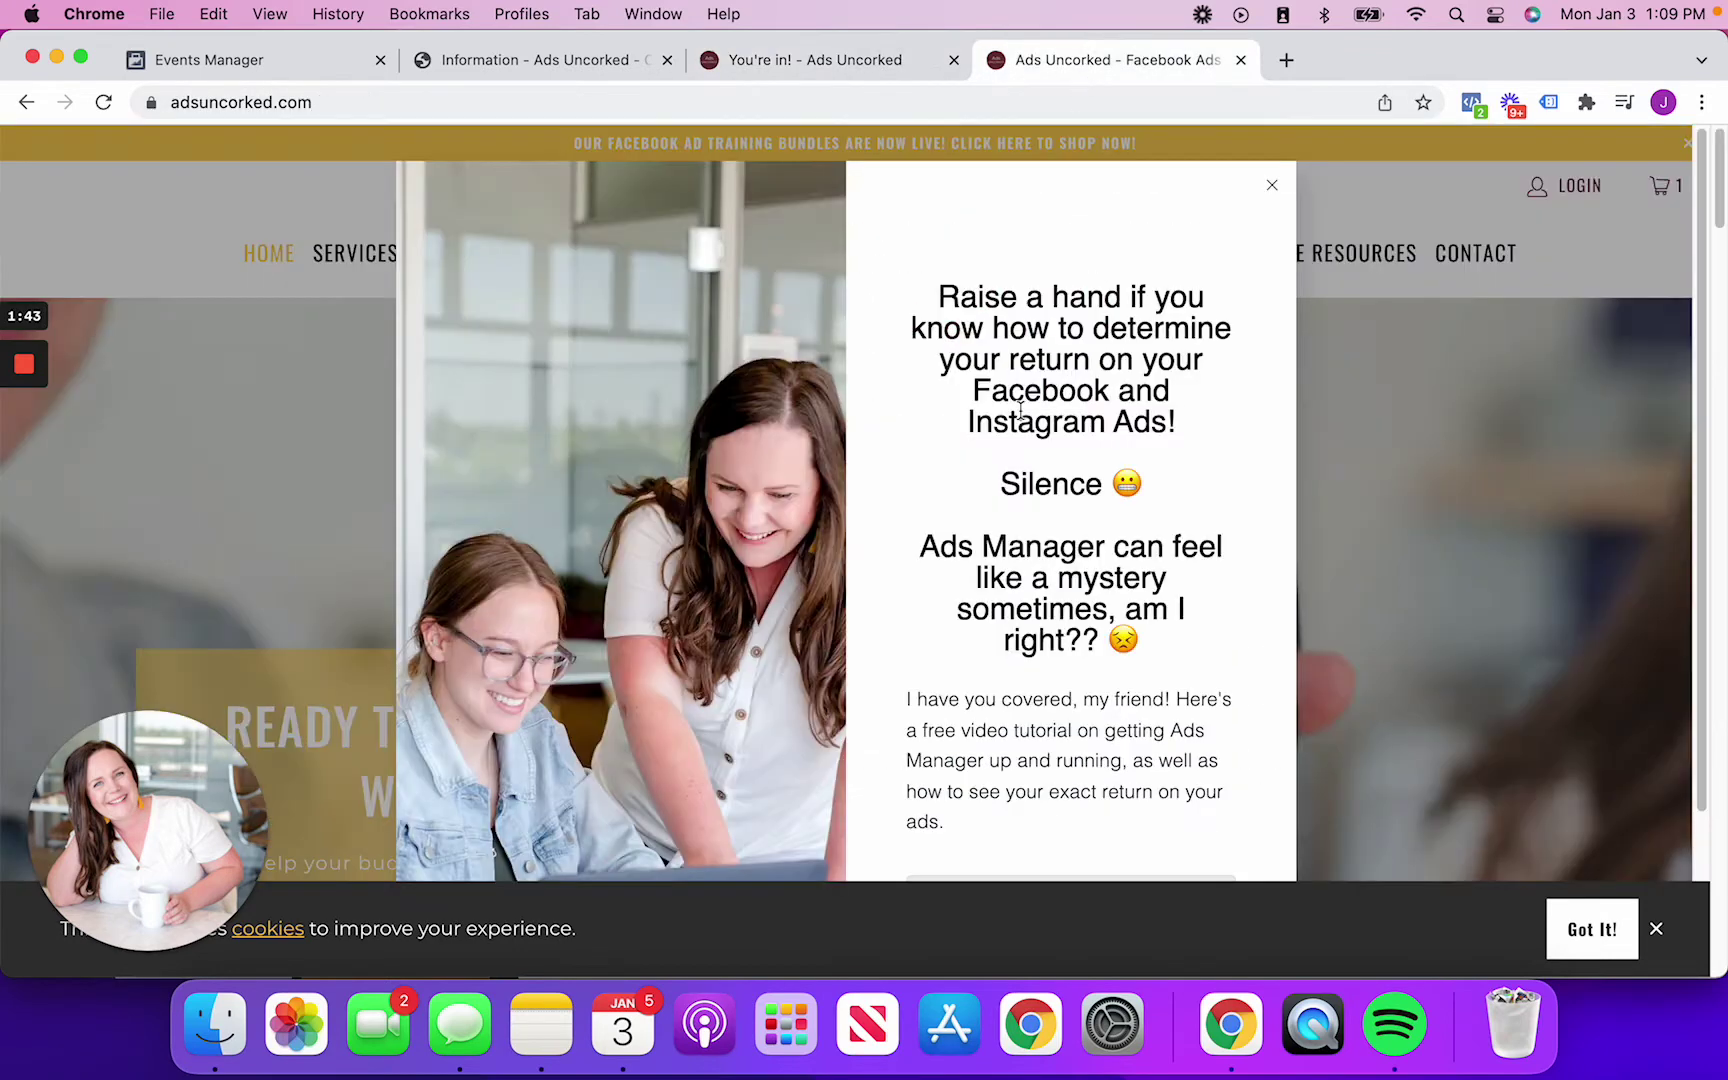
{"action": "scroll", "coordinate": [1107, 543], "scroll_direction": "down", "scroll_amount": 4}
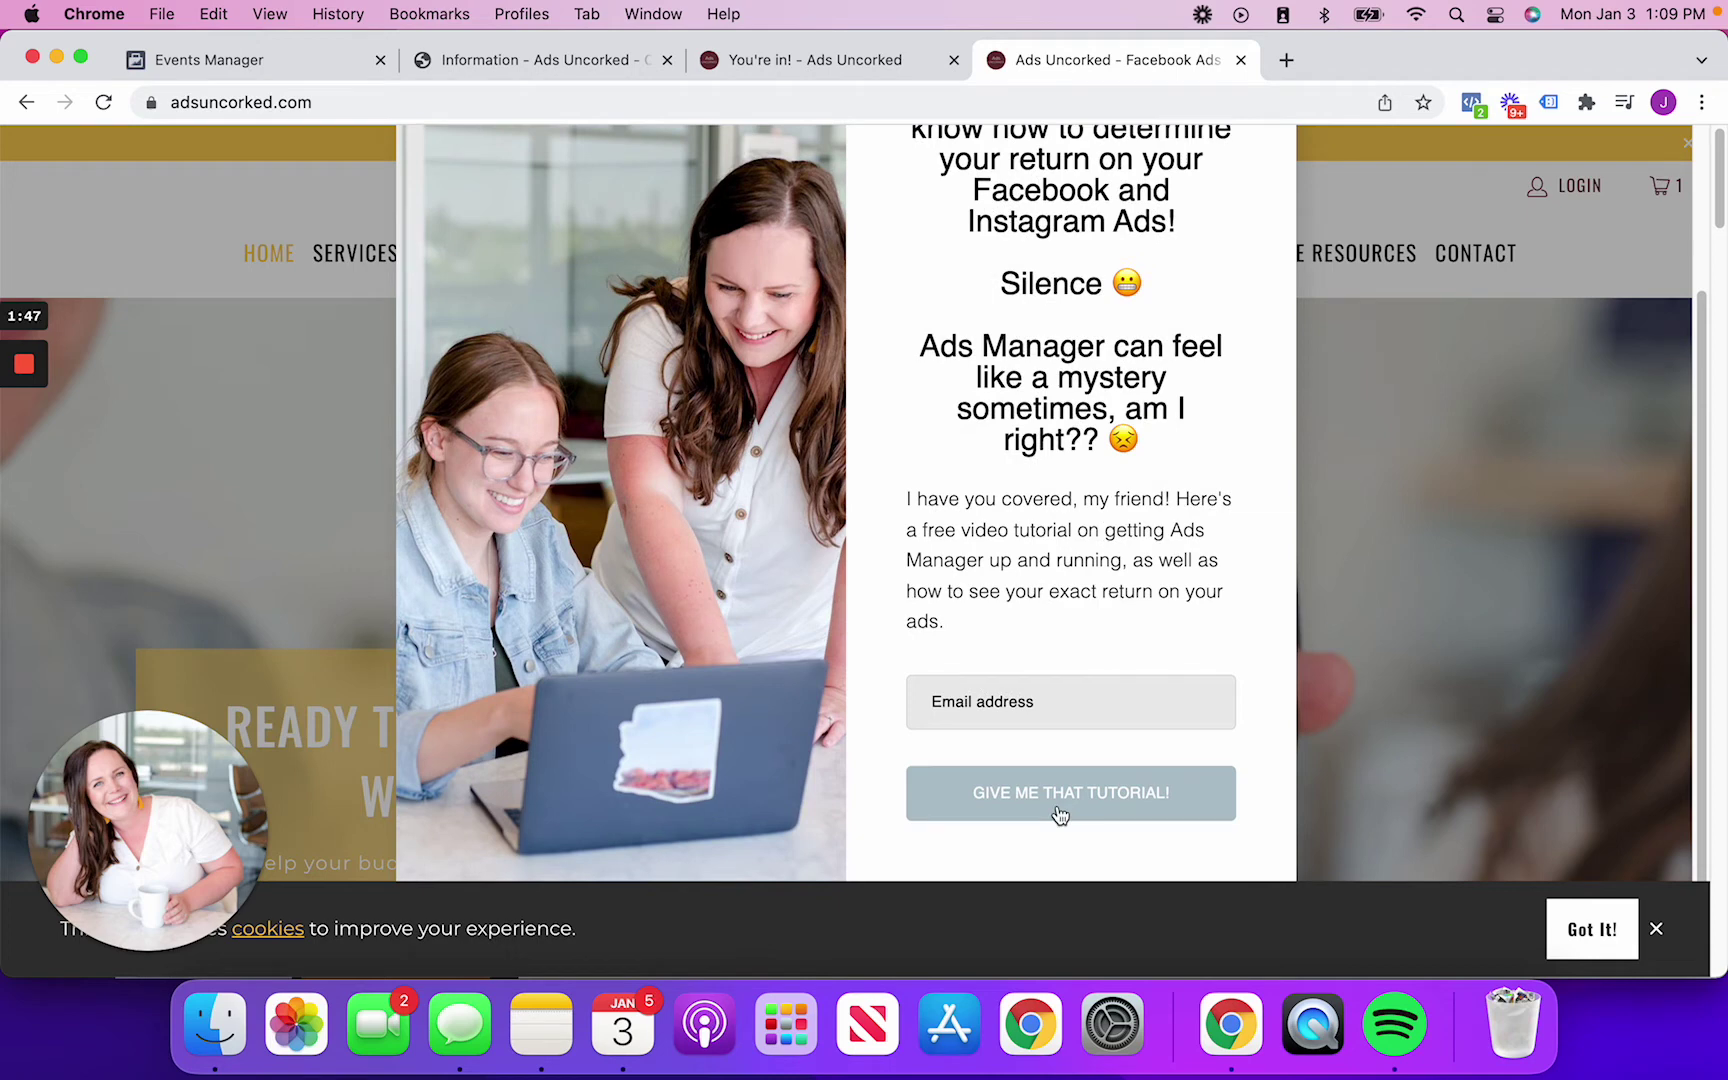
{"action": "left_click", "coordinate": [788, 62]}
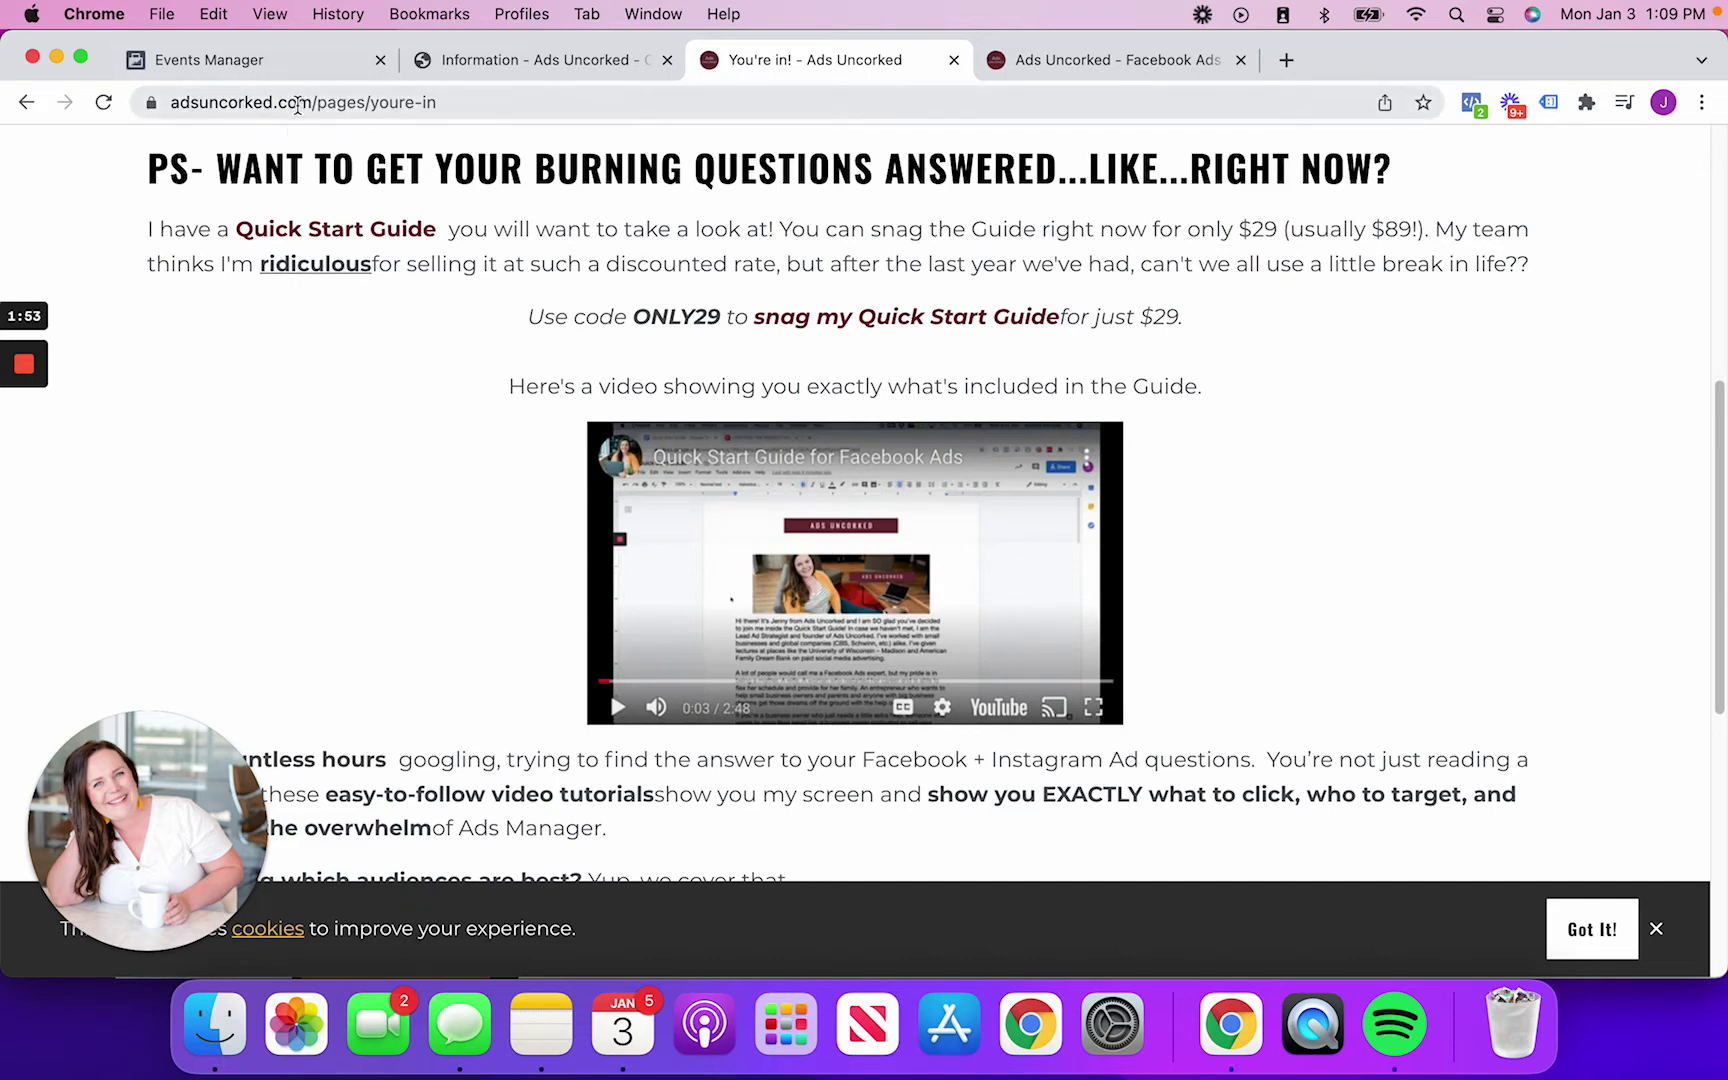
{"action": "left_click_drag", "start_coordinate": [443, 104], "coordinate": [363, 108]}
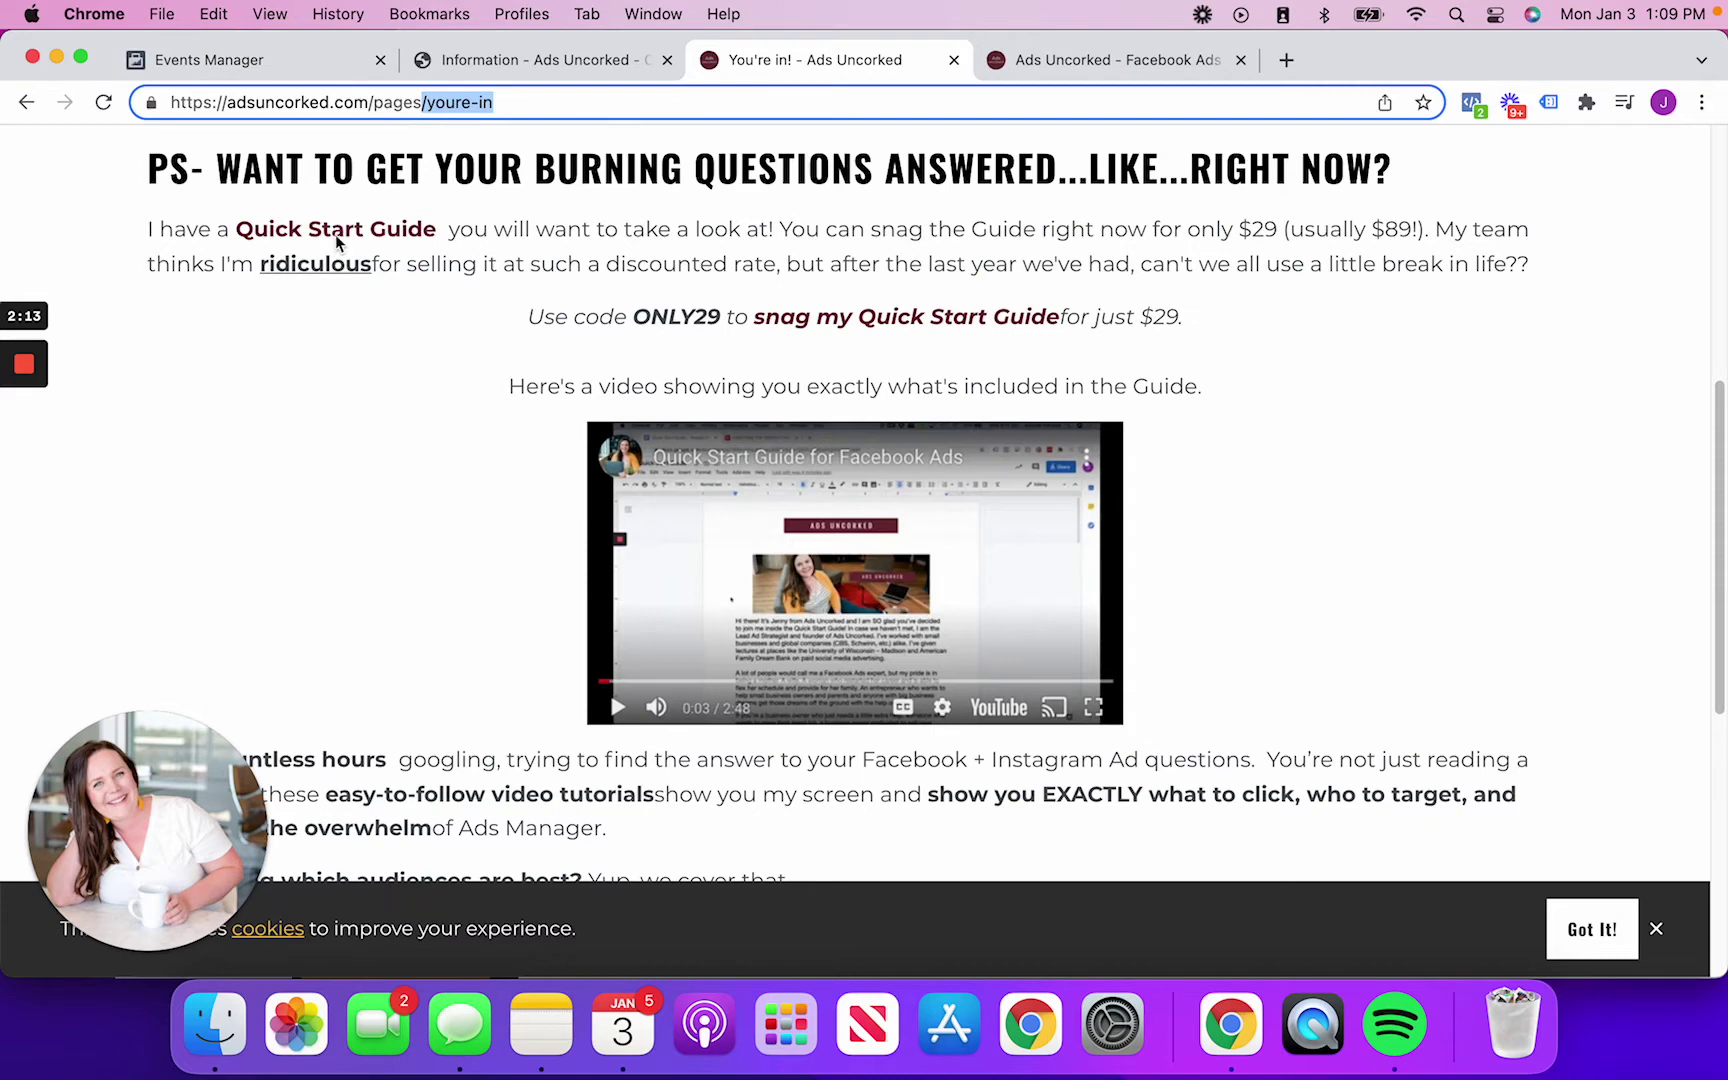
From the homepage, open the Quick Start Guide for Facebook Ads and add another copy to the cart
{"action": "left_click", "coordinate": [1101, 66]}
{"action": "left_click", "coordinate": [1271, 184]}
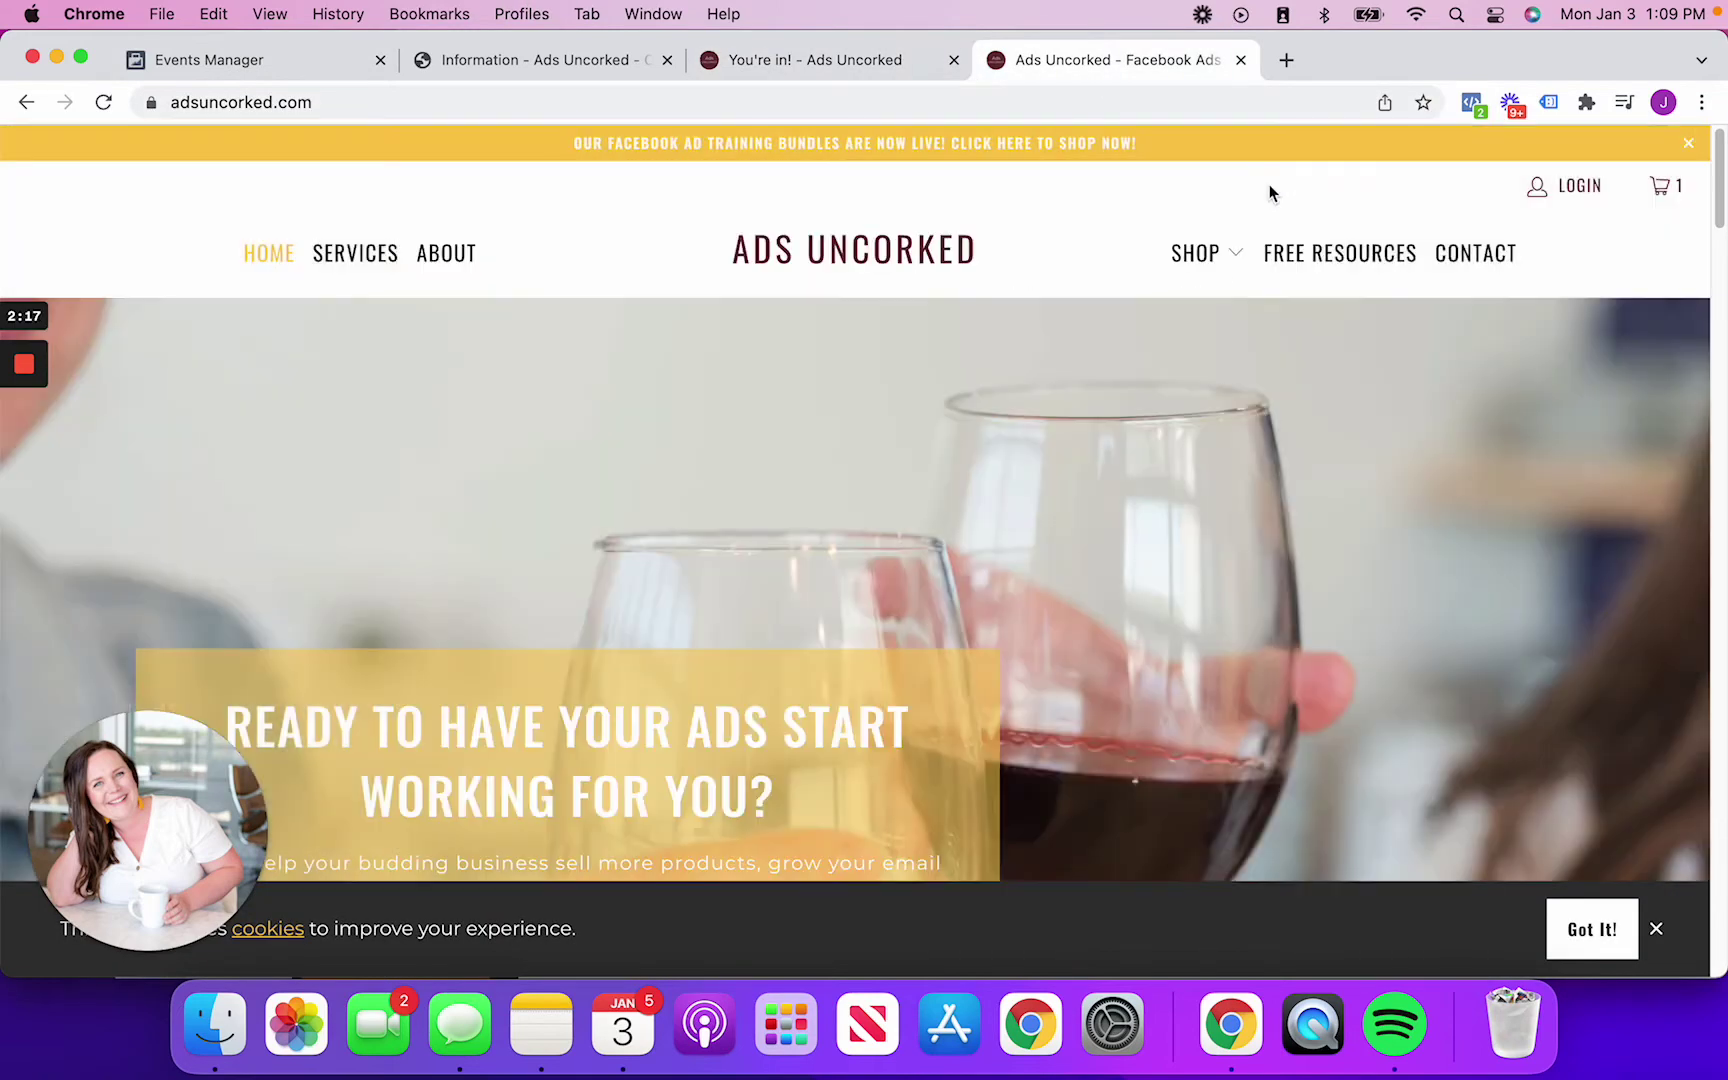
{"action": "mouse_move", "coordinate": [1192, 256]}
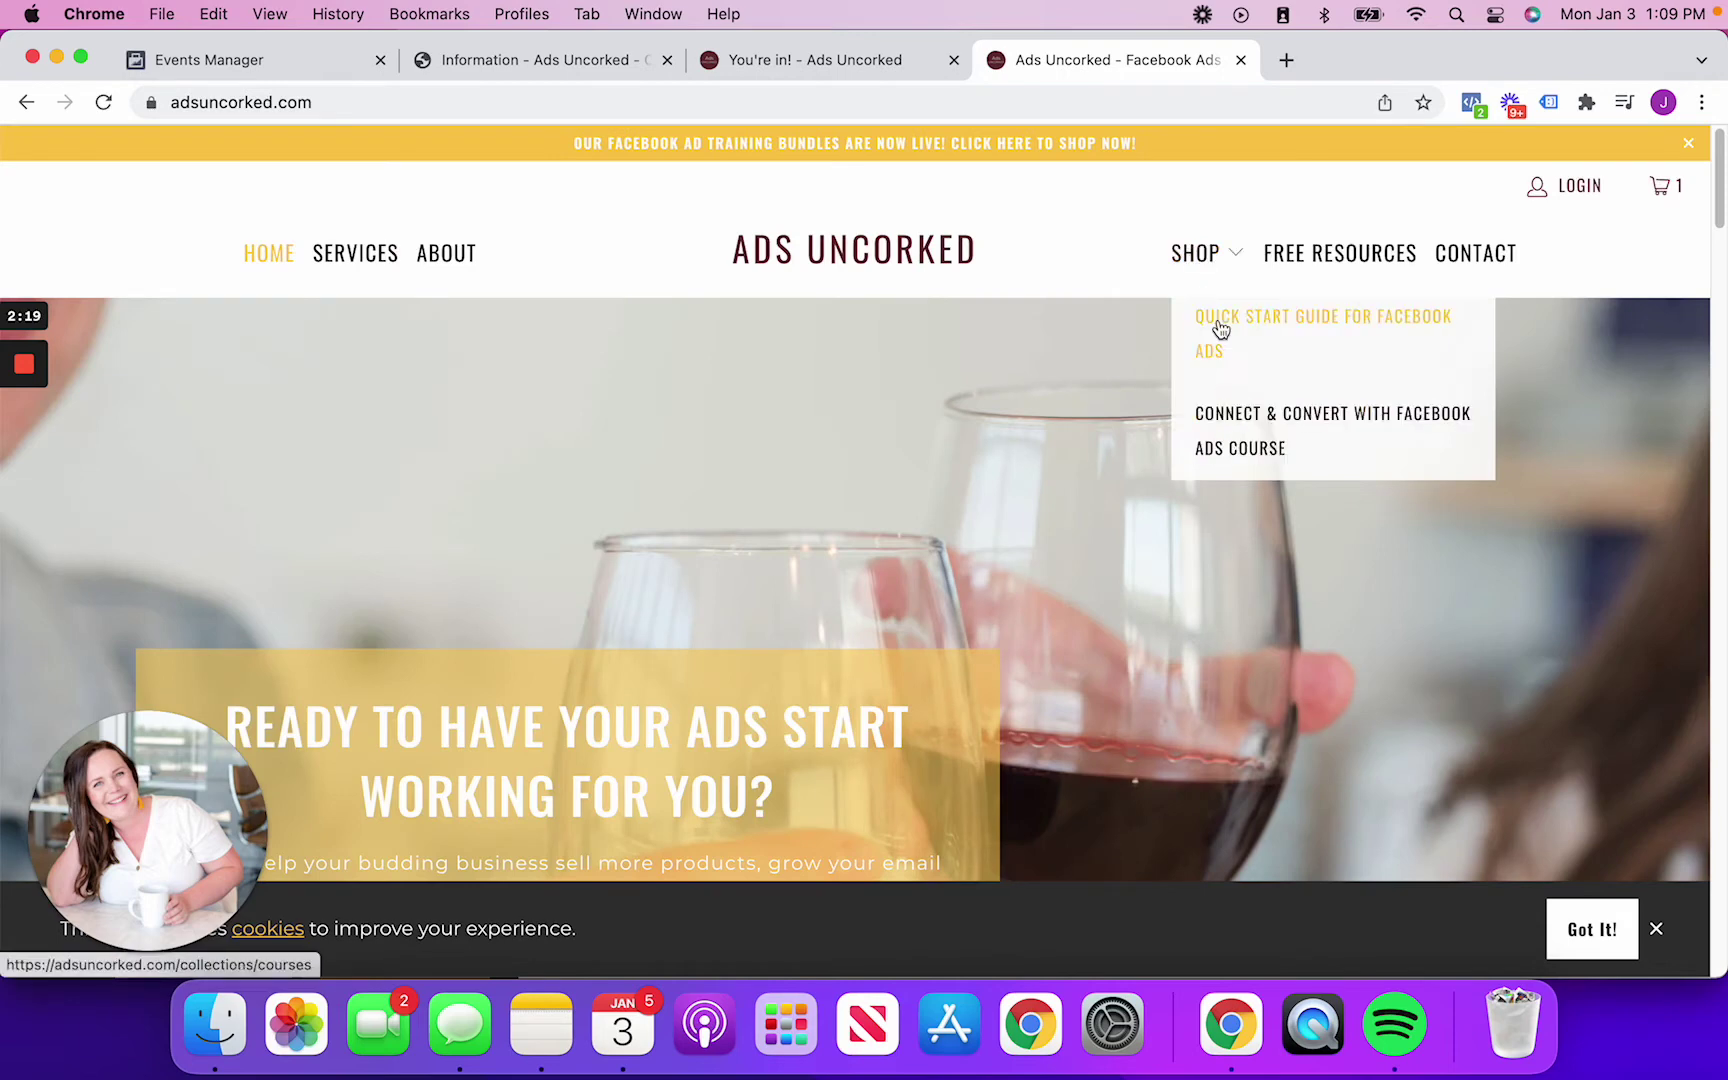
{"action": "left_click", "coordinate": [1217, 326]}
{"action": "scroll", "coordinate": [922, 366], "scroll_direction": "down", "scroll_amount": 2}
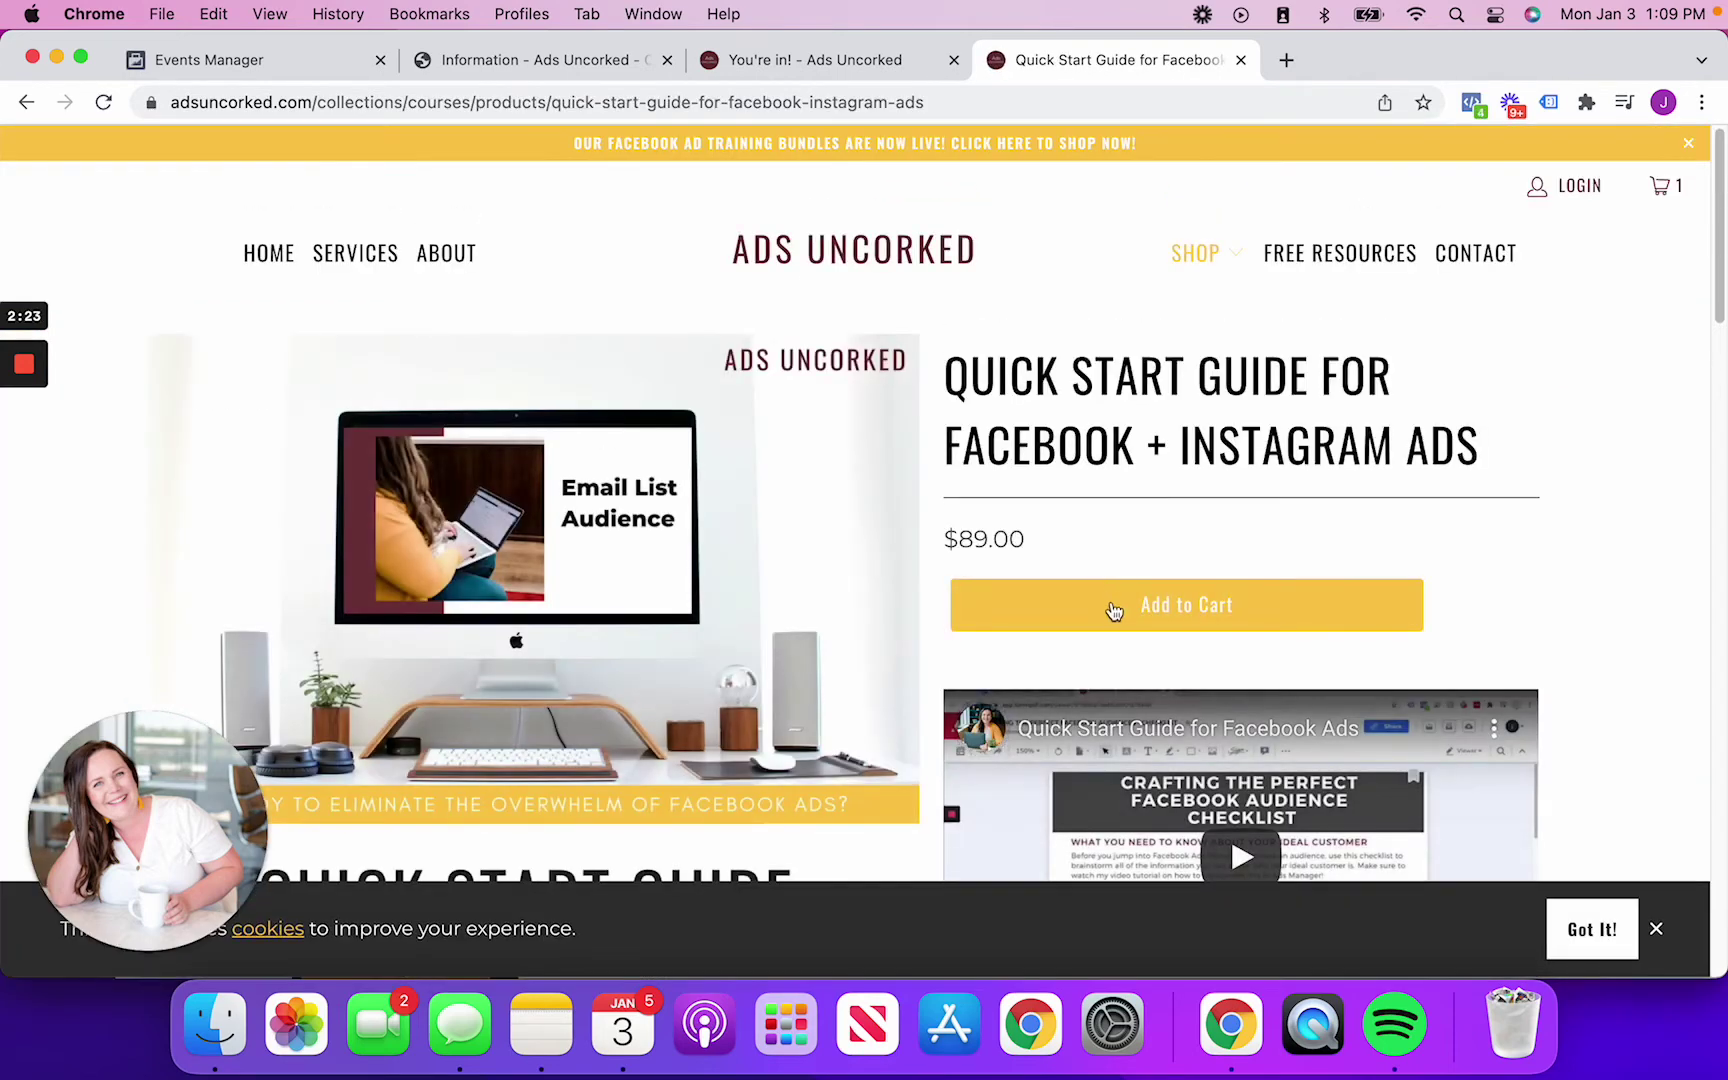
{"action": "left_click", "coordinate": [1115, 608]}
Check the Pixel Helper events, accept the terms and proceed to checkout
{"action": "left_click", "coordinate": [1471, 102]}
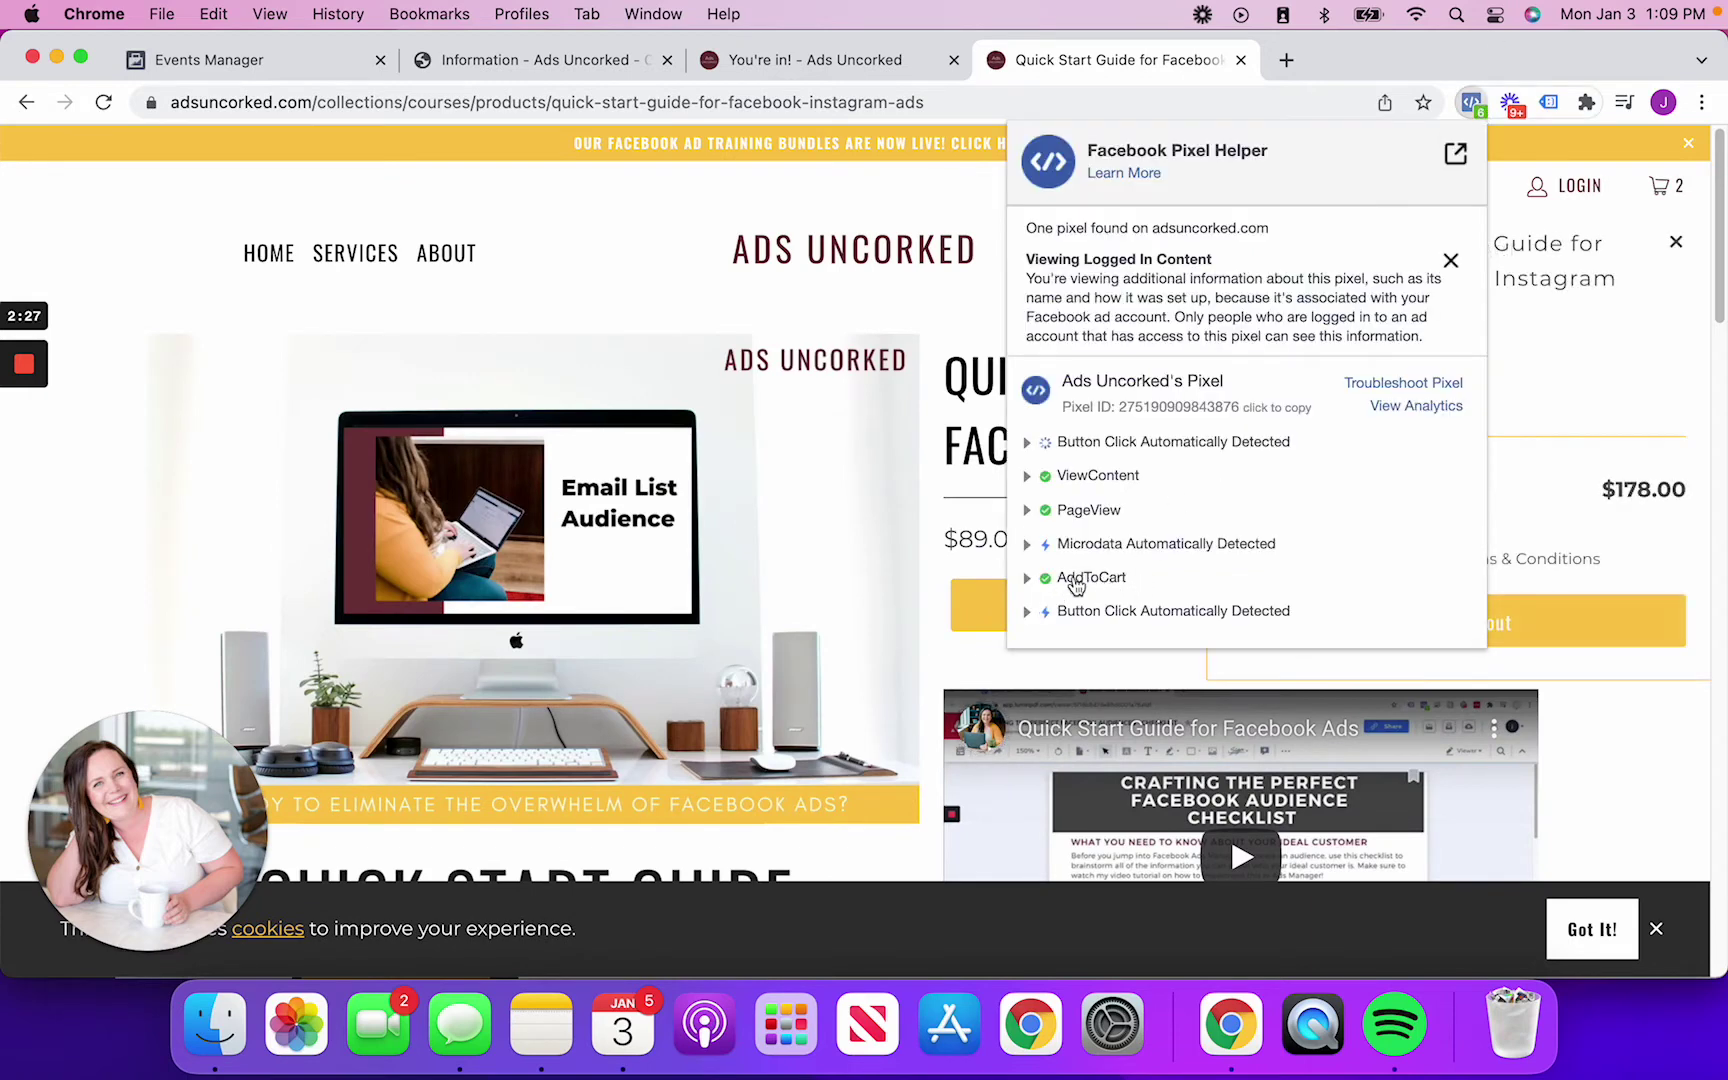
{"action": "left_click", "coordinate": [1554, 478]}
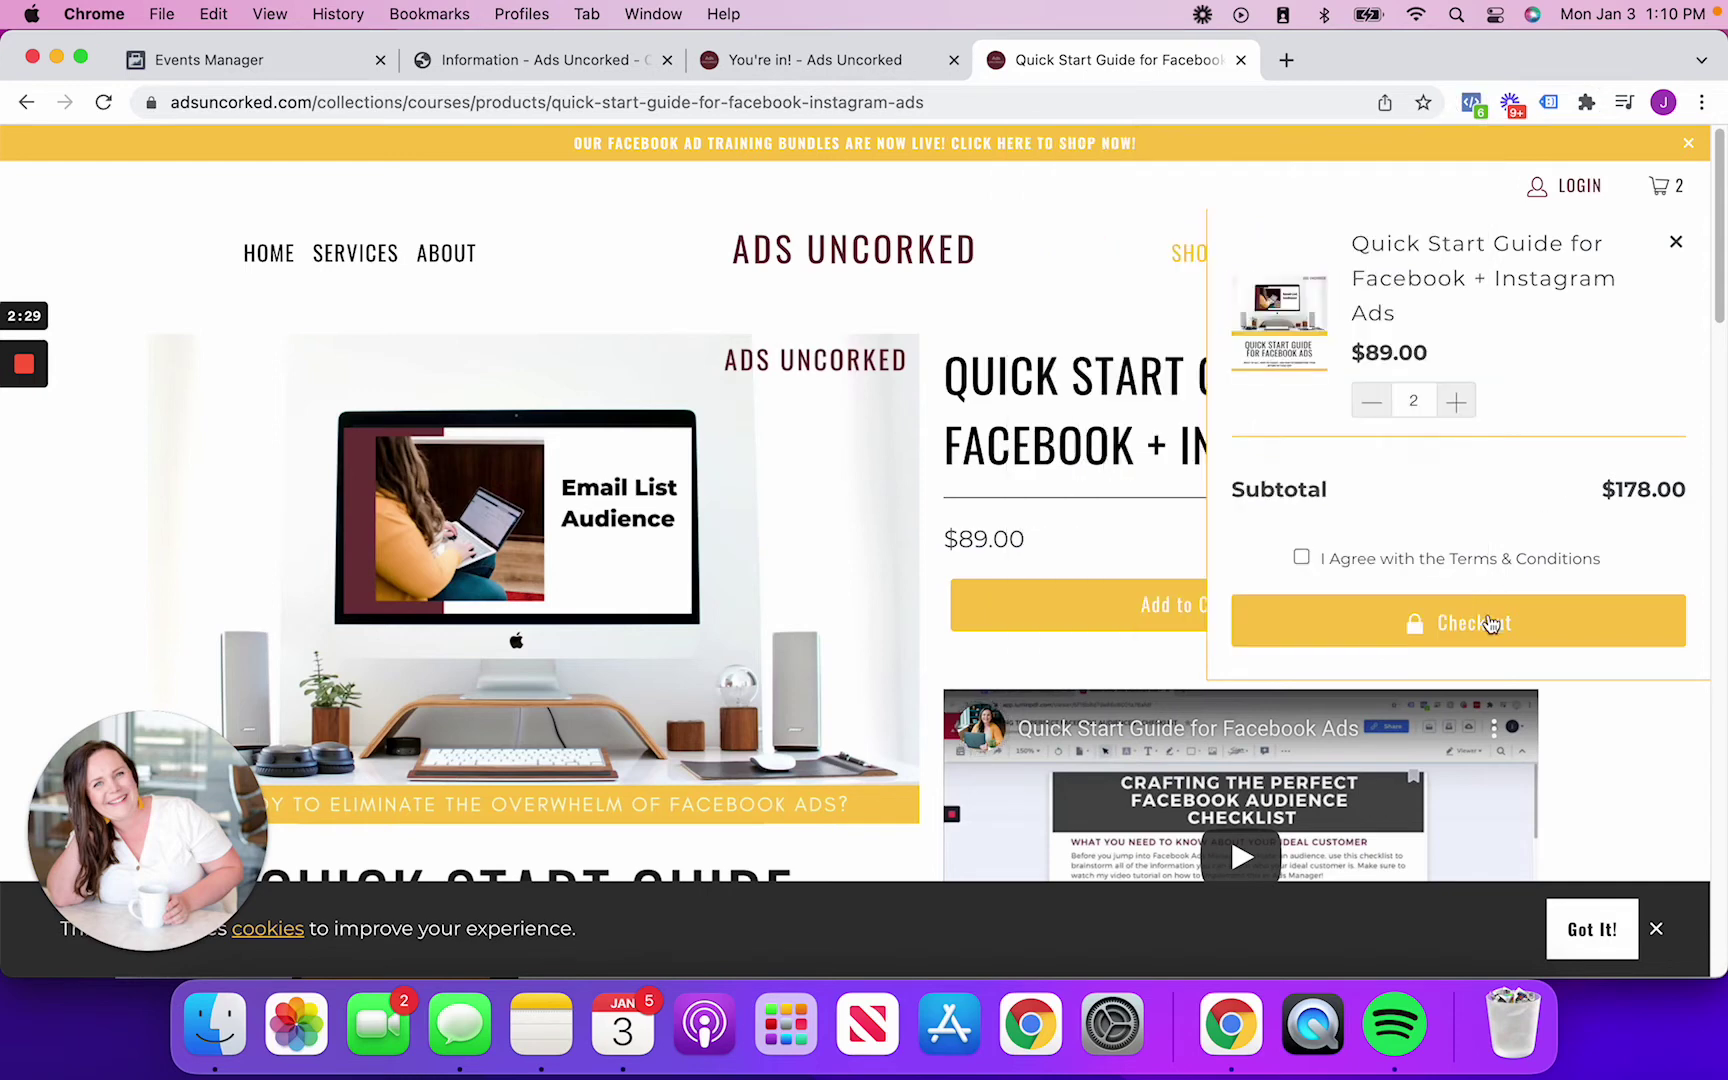
{"action": "left_click", "coordinate": [1348, 560]}
{"action": "left_click", "coordinate": [1417, 622]}
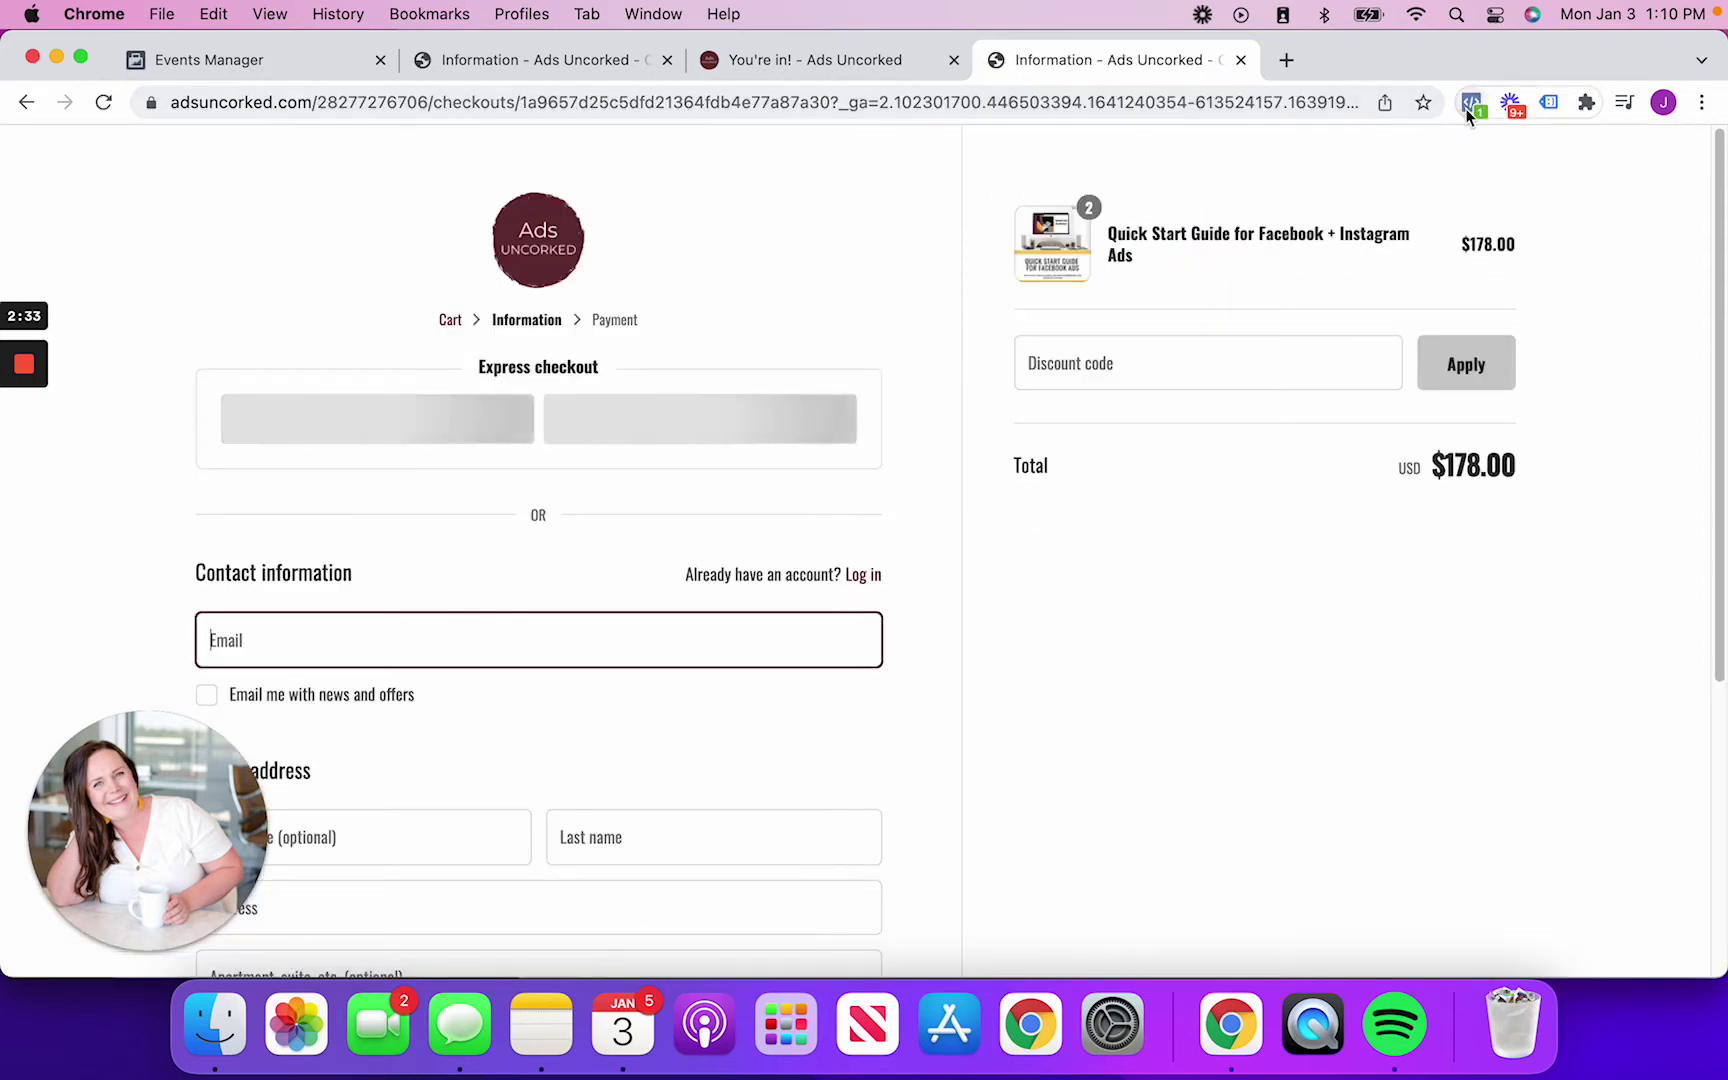
{"action": "left_click", "coordinate": [1472, 104]}
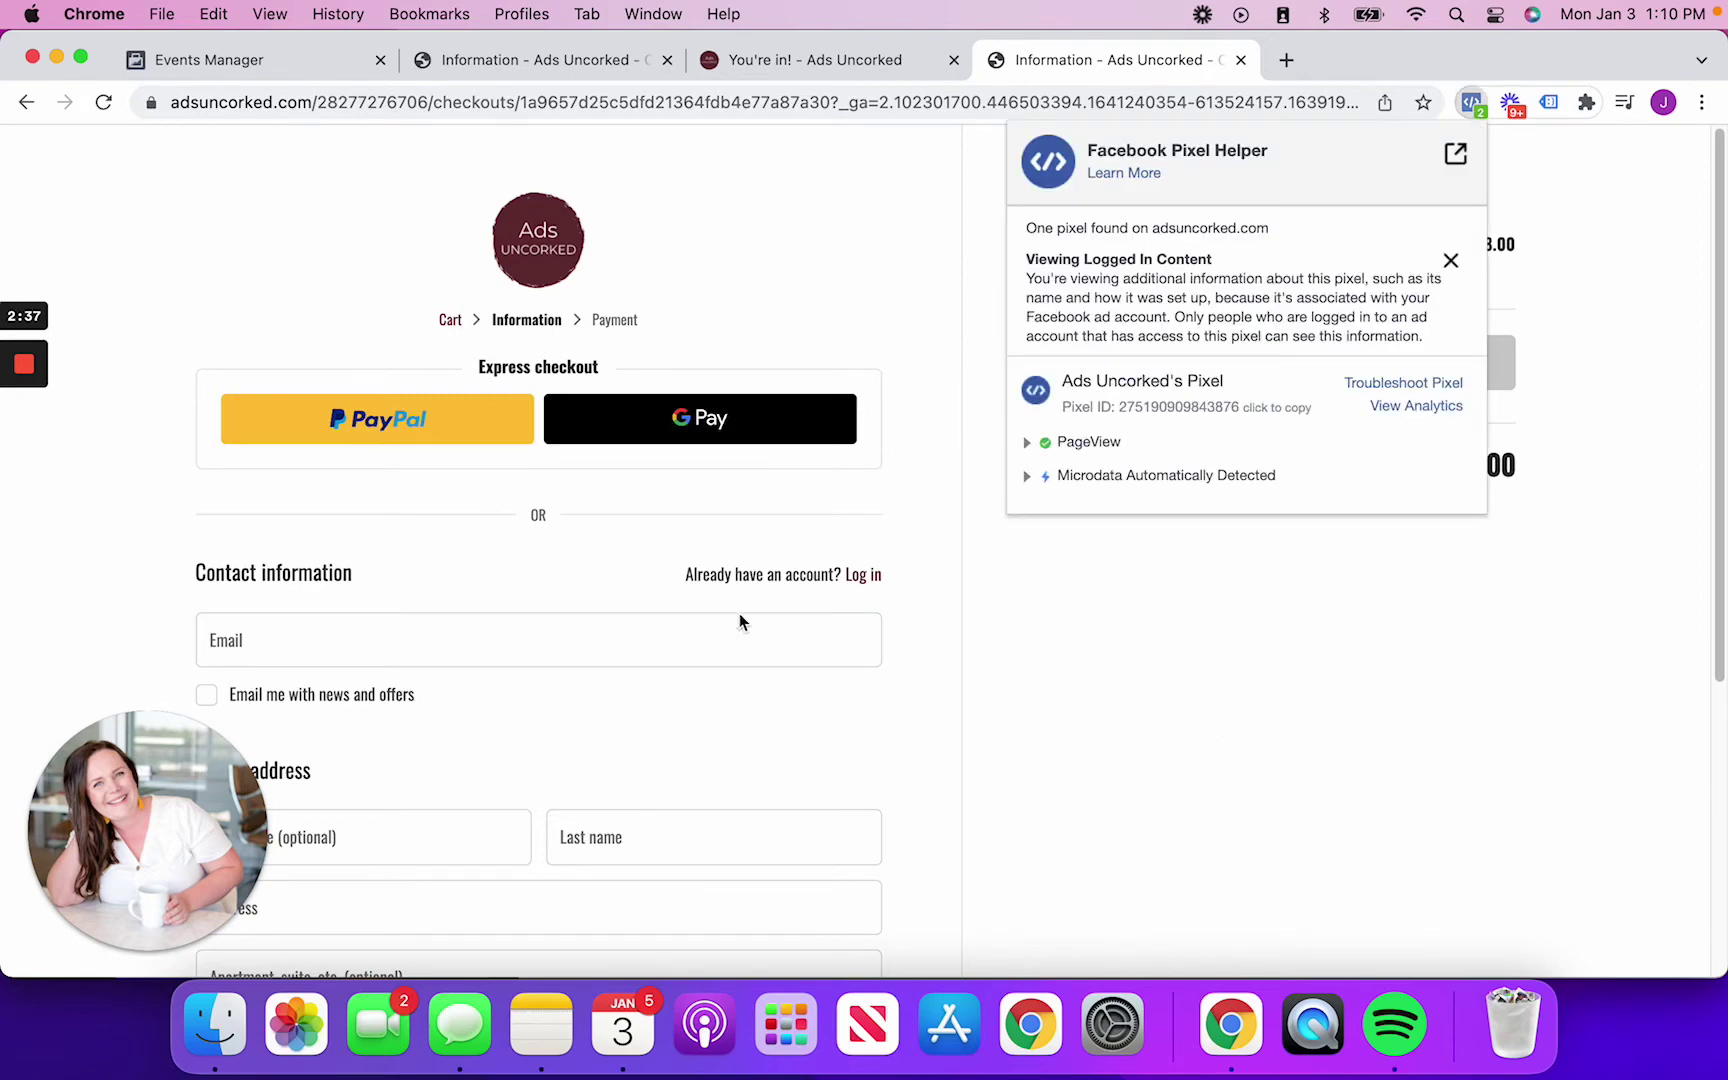
{"action": "scroll", "coordinate": [738, 613], "scroll_direction": "down", "scroll_amount": 5}
{"action": "scroll", "coordinate": [1450, 561], "scroll_direction": "up", "scroll_amount": 5}
{"action": "left_click", "coordinate": [1163, 805]}
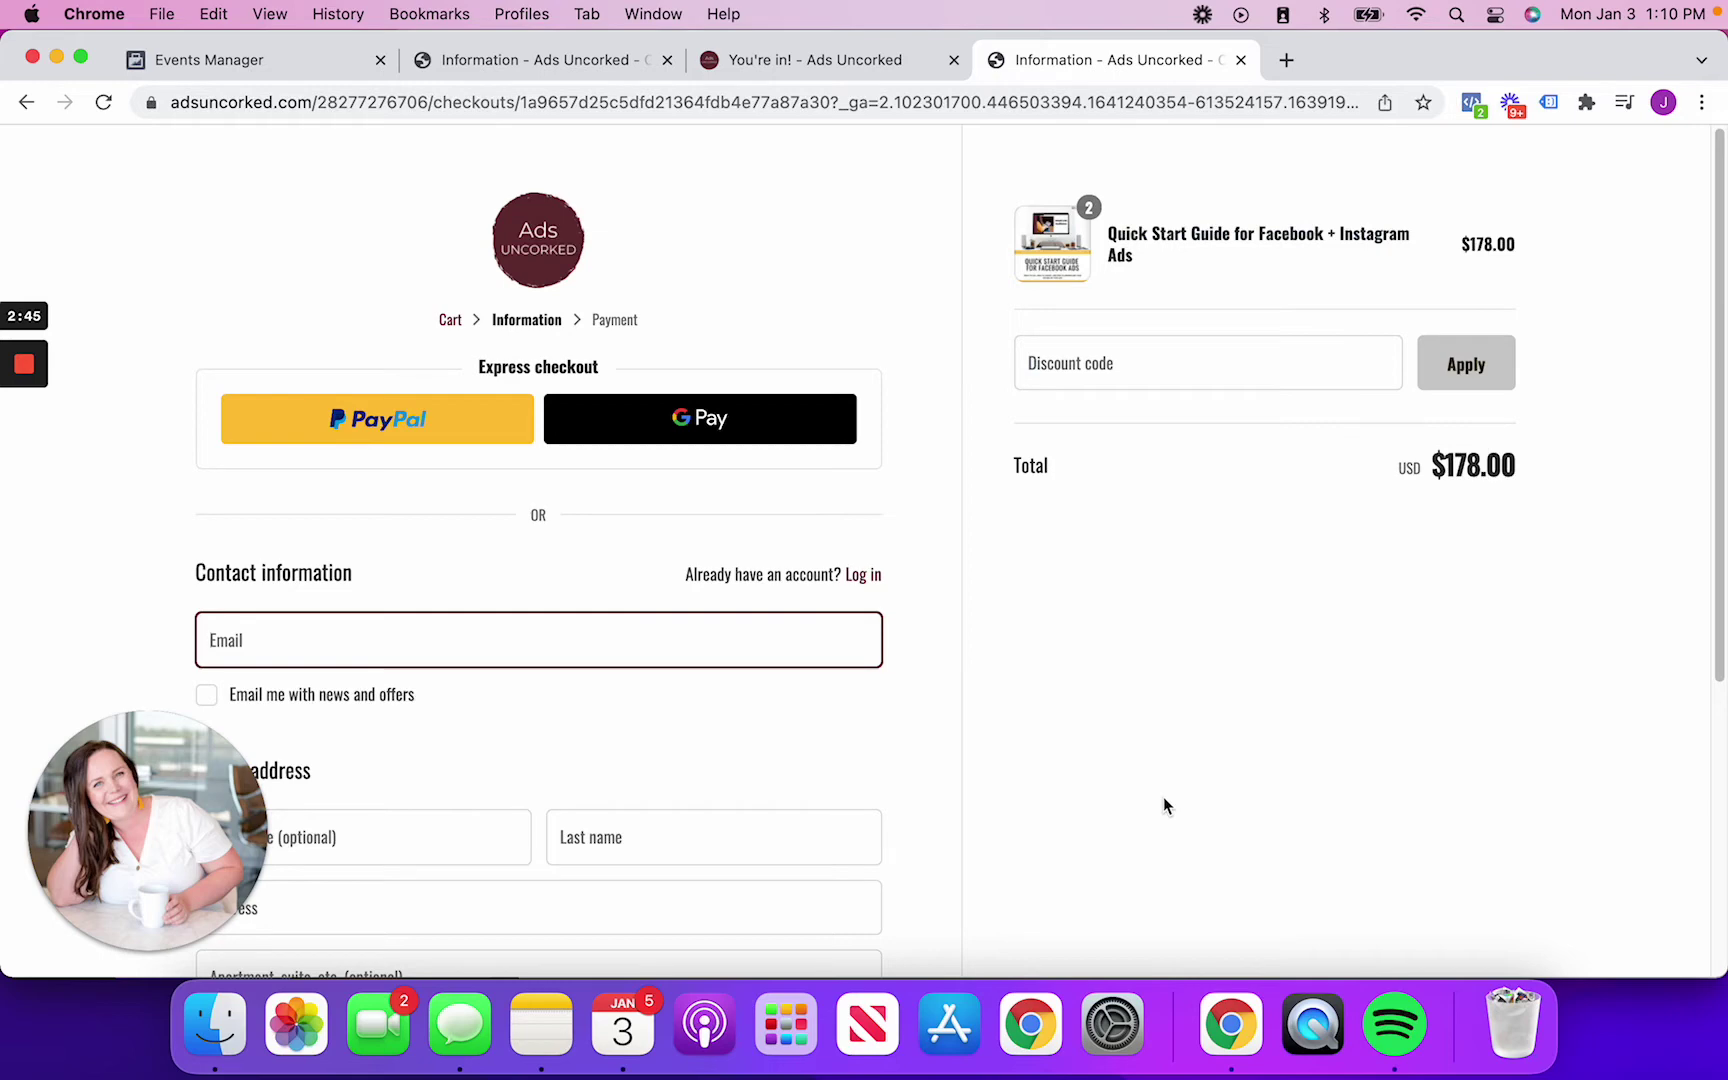
Compare with the You're in! tab, recheck the checkout pixel events, then return to Events Manager
{"action": "left_click", "coordinate": [790, 62]}
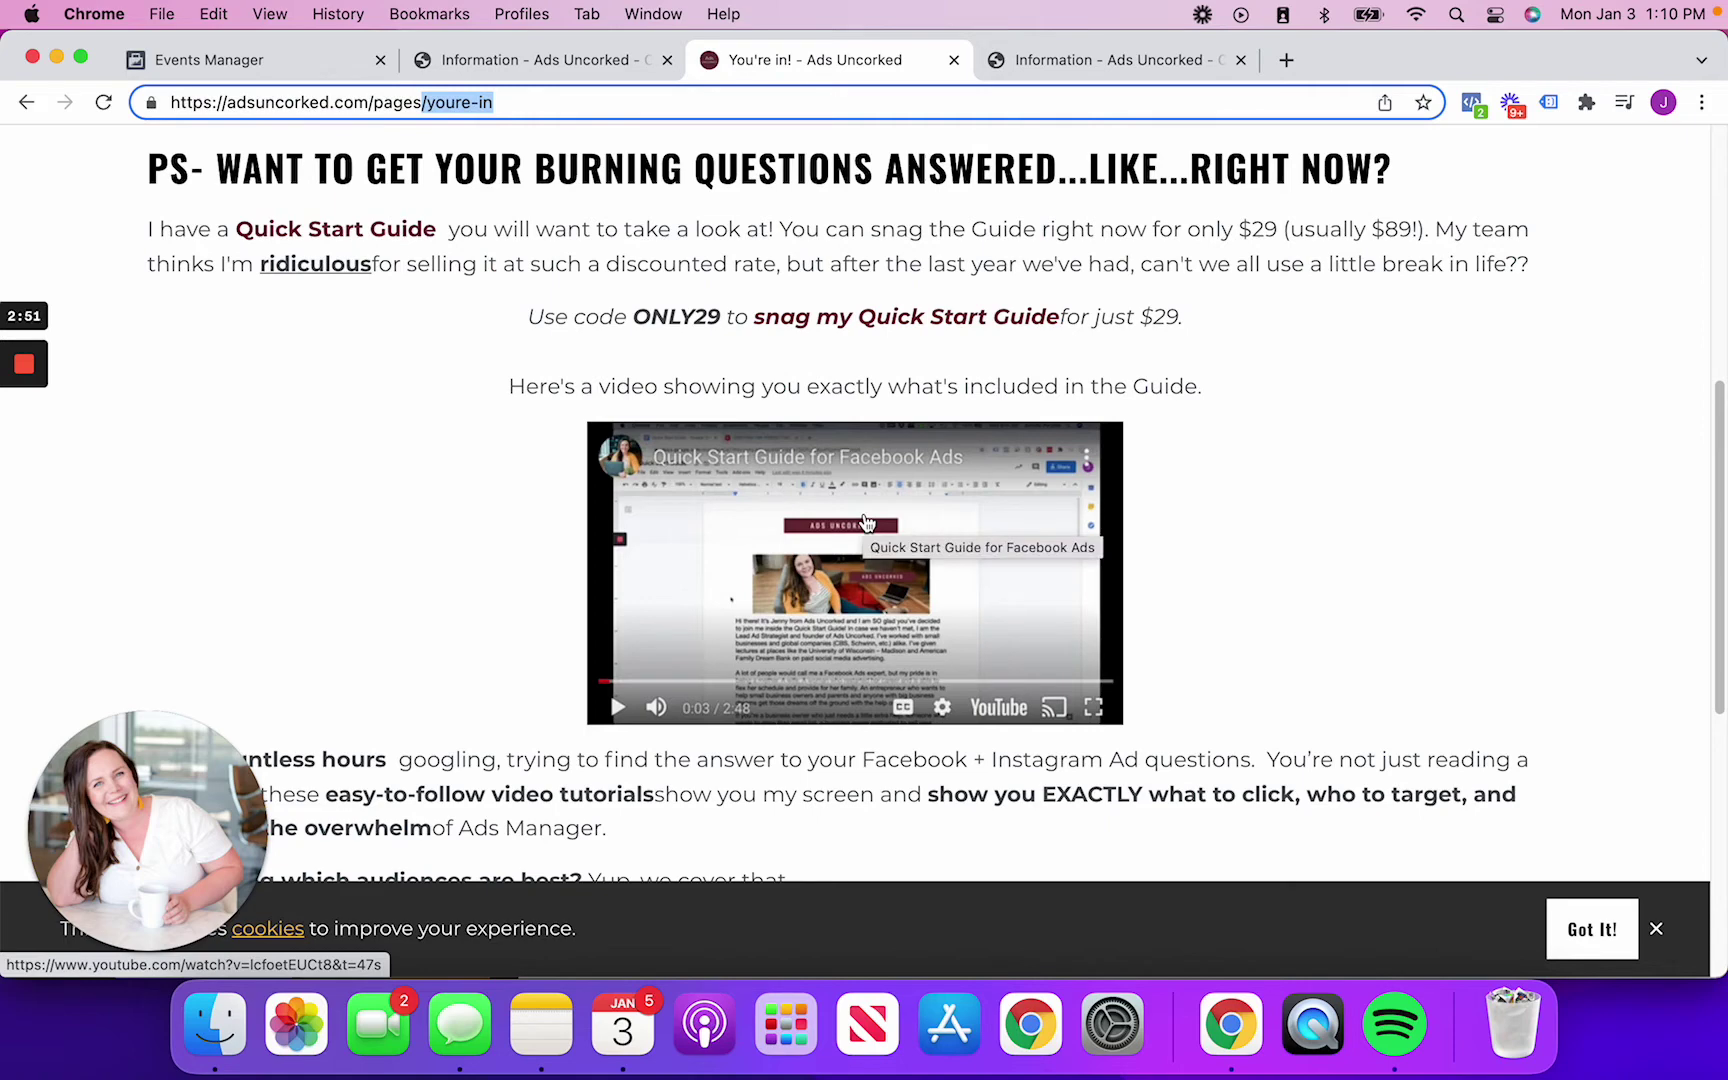
{"action": "left_click", "coordinate": [1140, 62]}
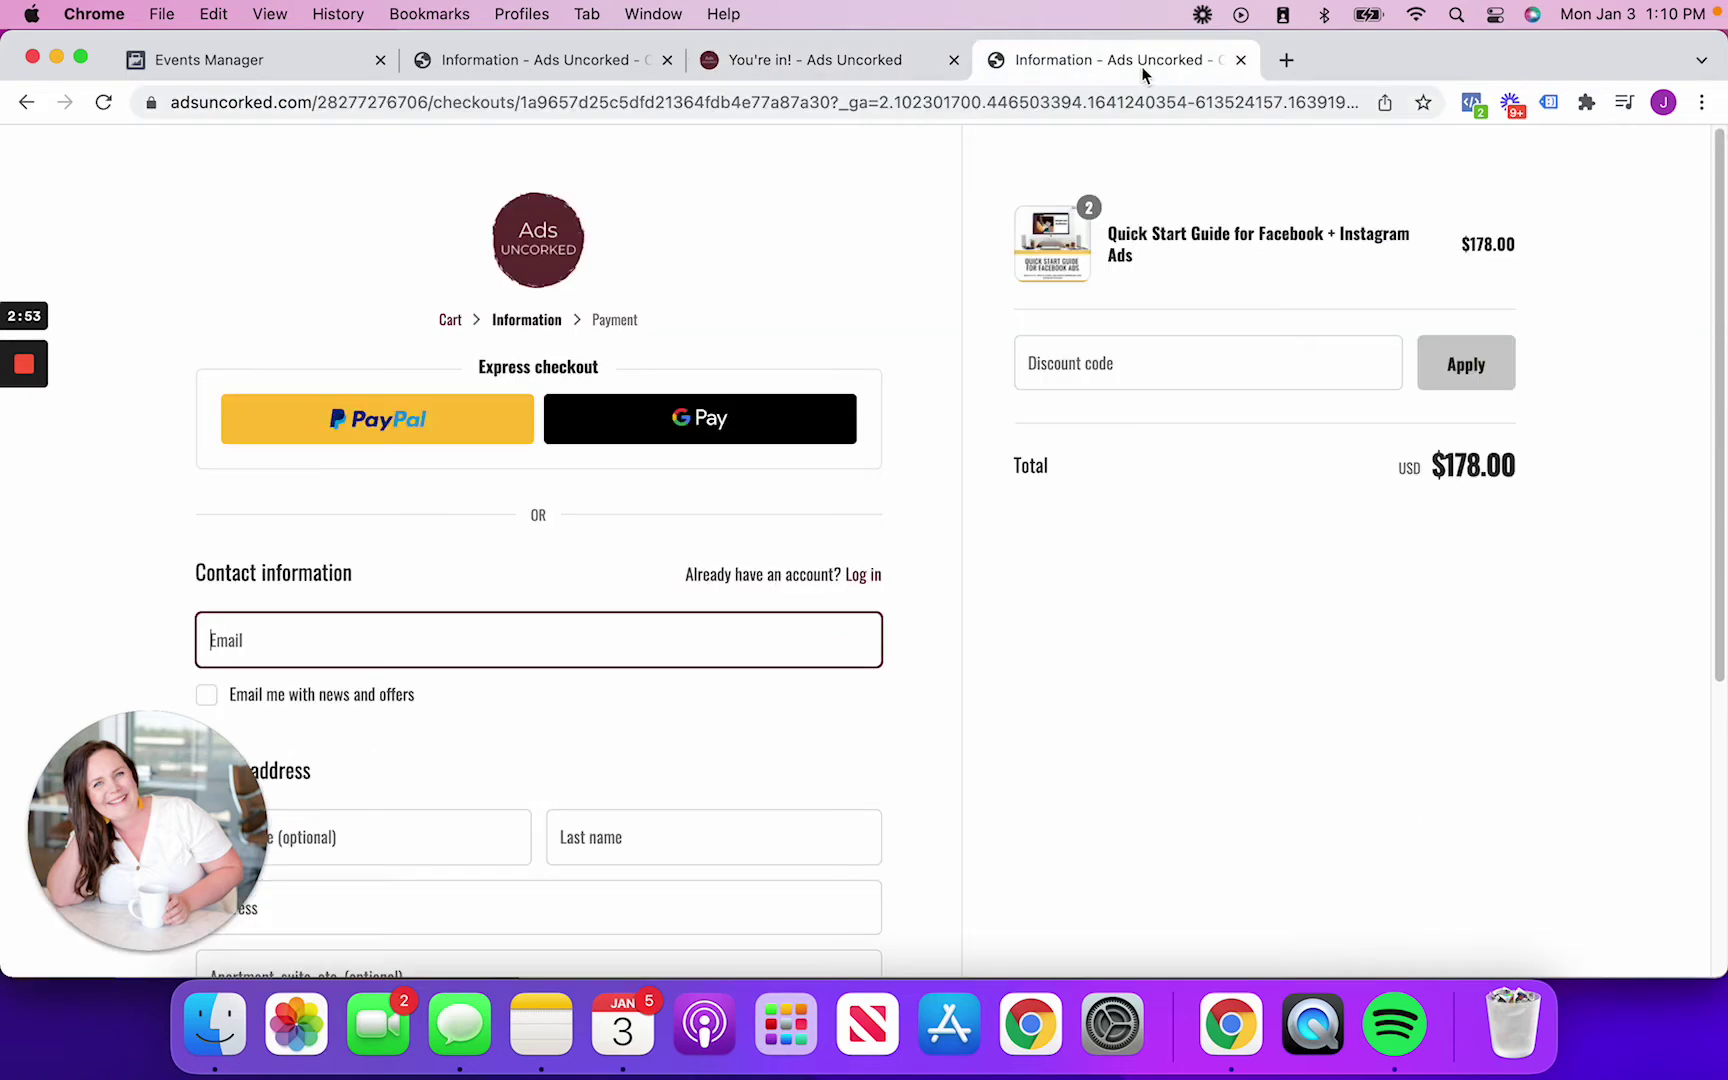
{"action": "left_click", "coordinate": [1471, 102]}
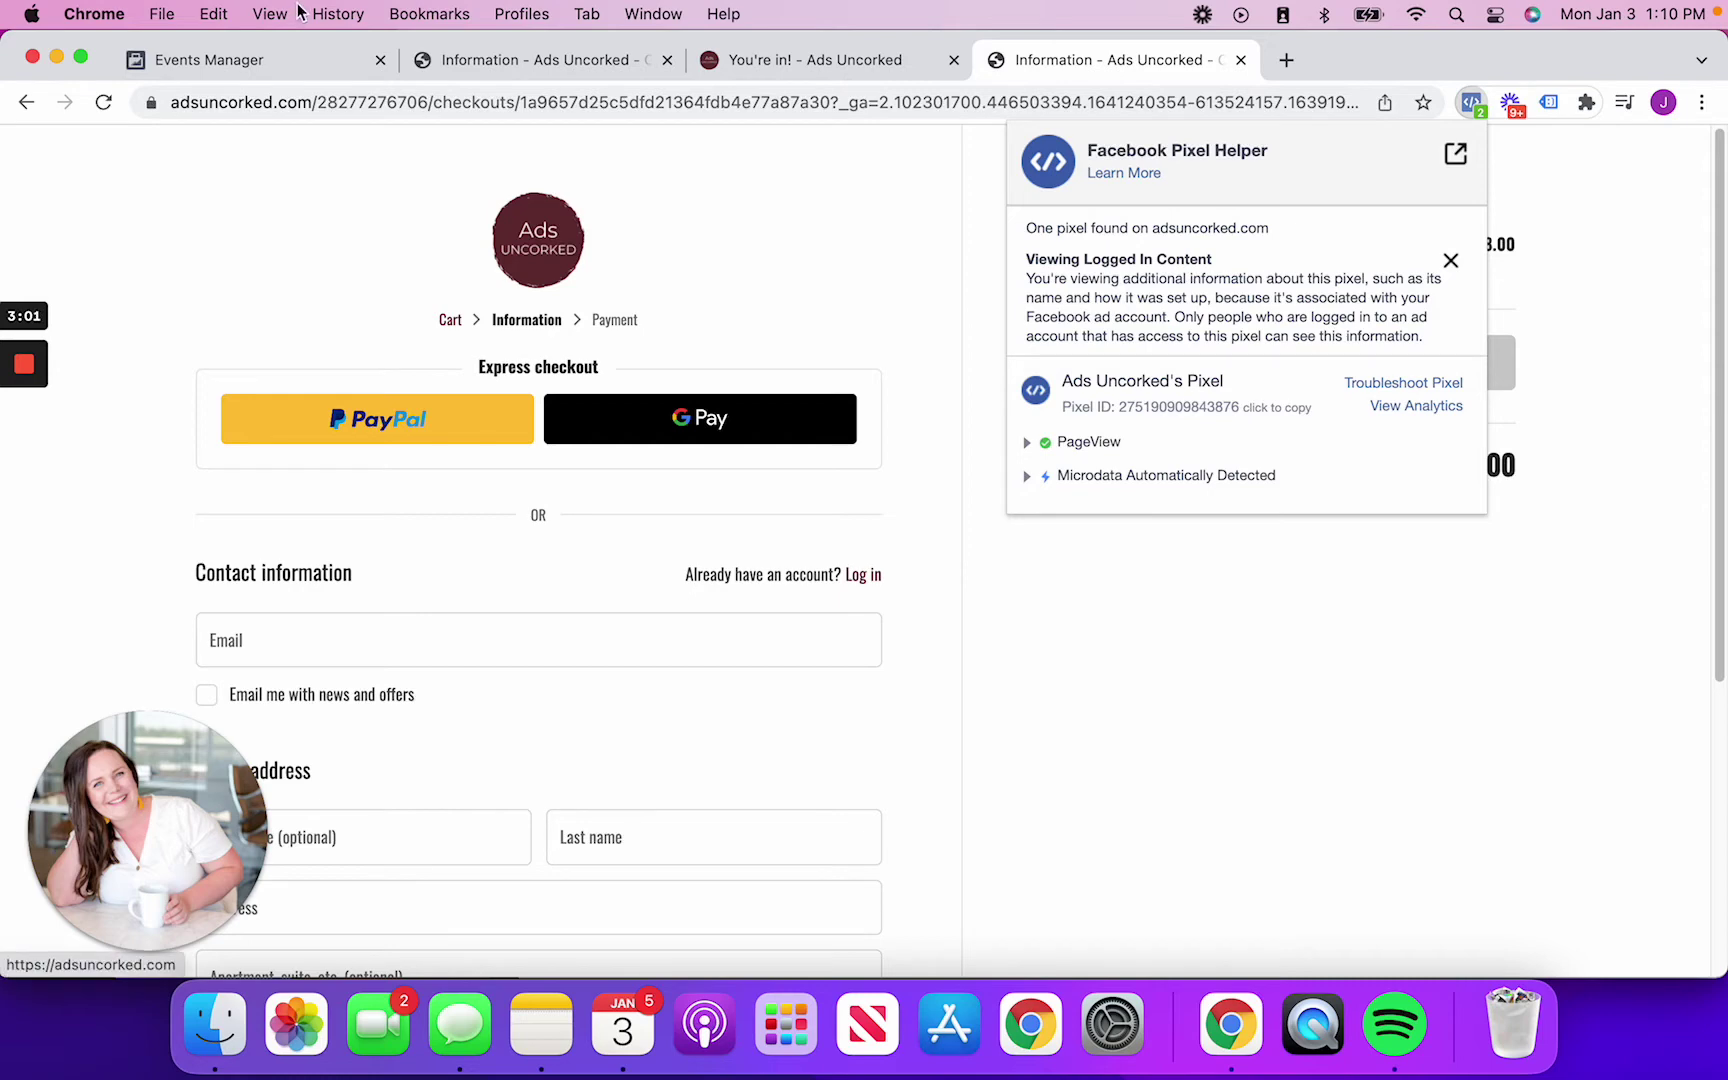
{"action": "left_click", "coordinate": [209, 59]}
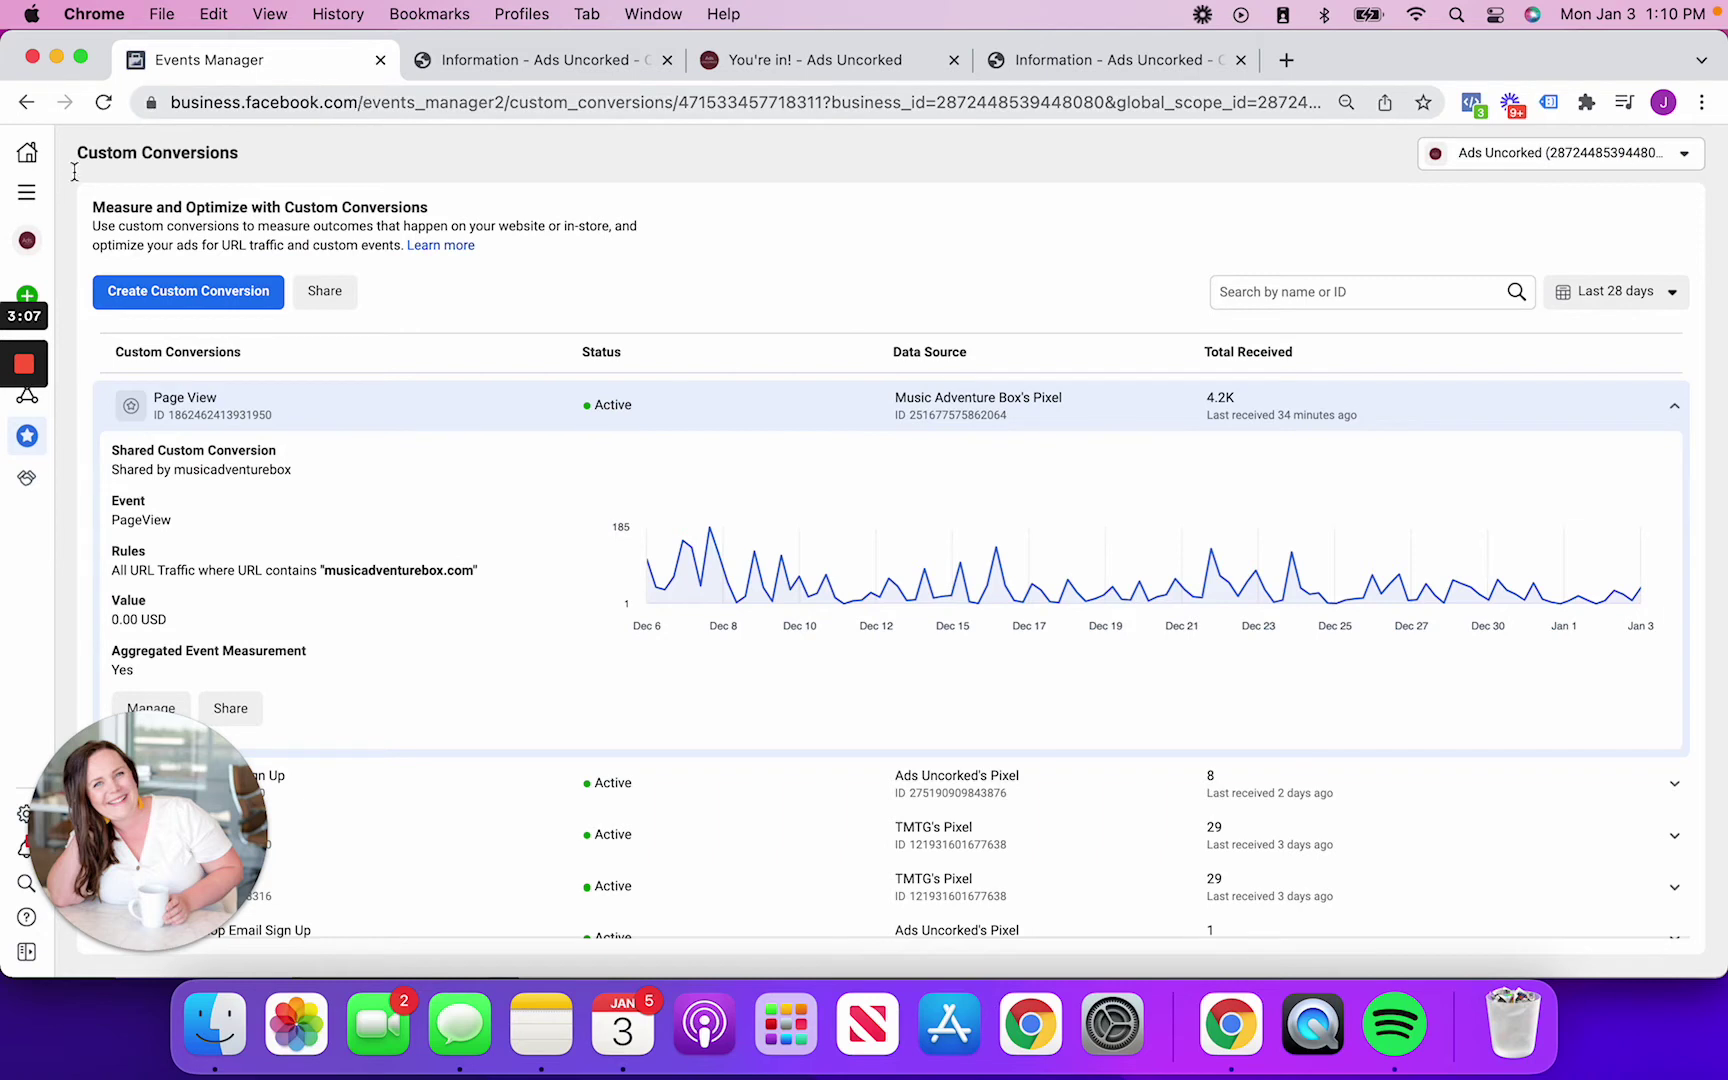
Go to the Events Manager overview via All tools and widen the browser window
{"action": "left_click", "coordinate": [27, 195]}
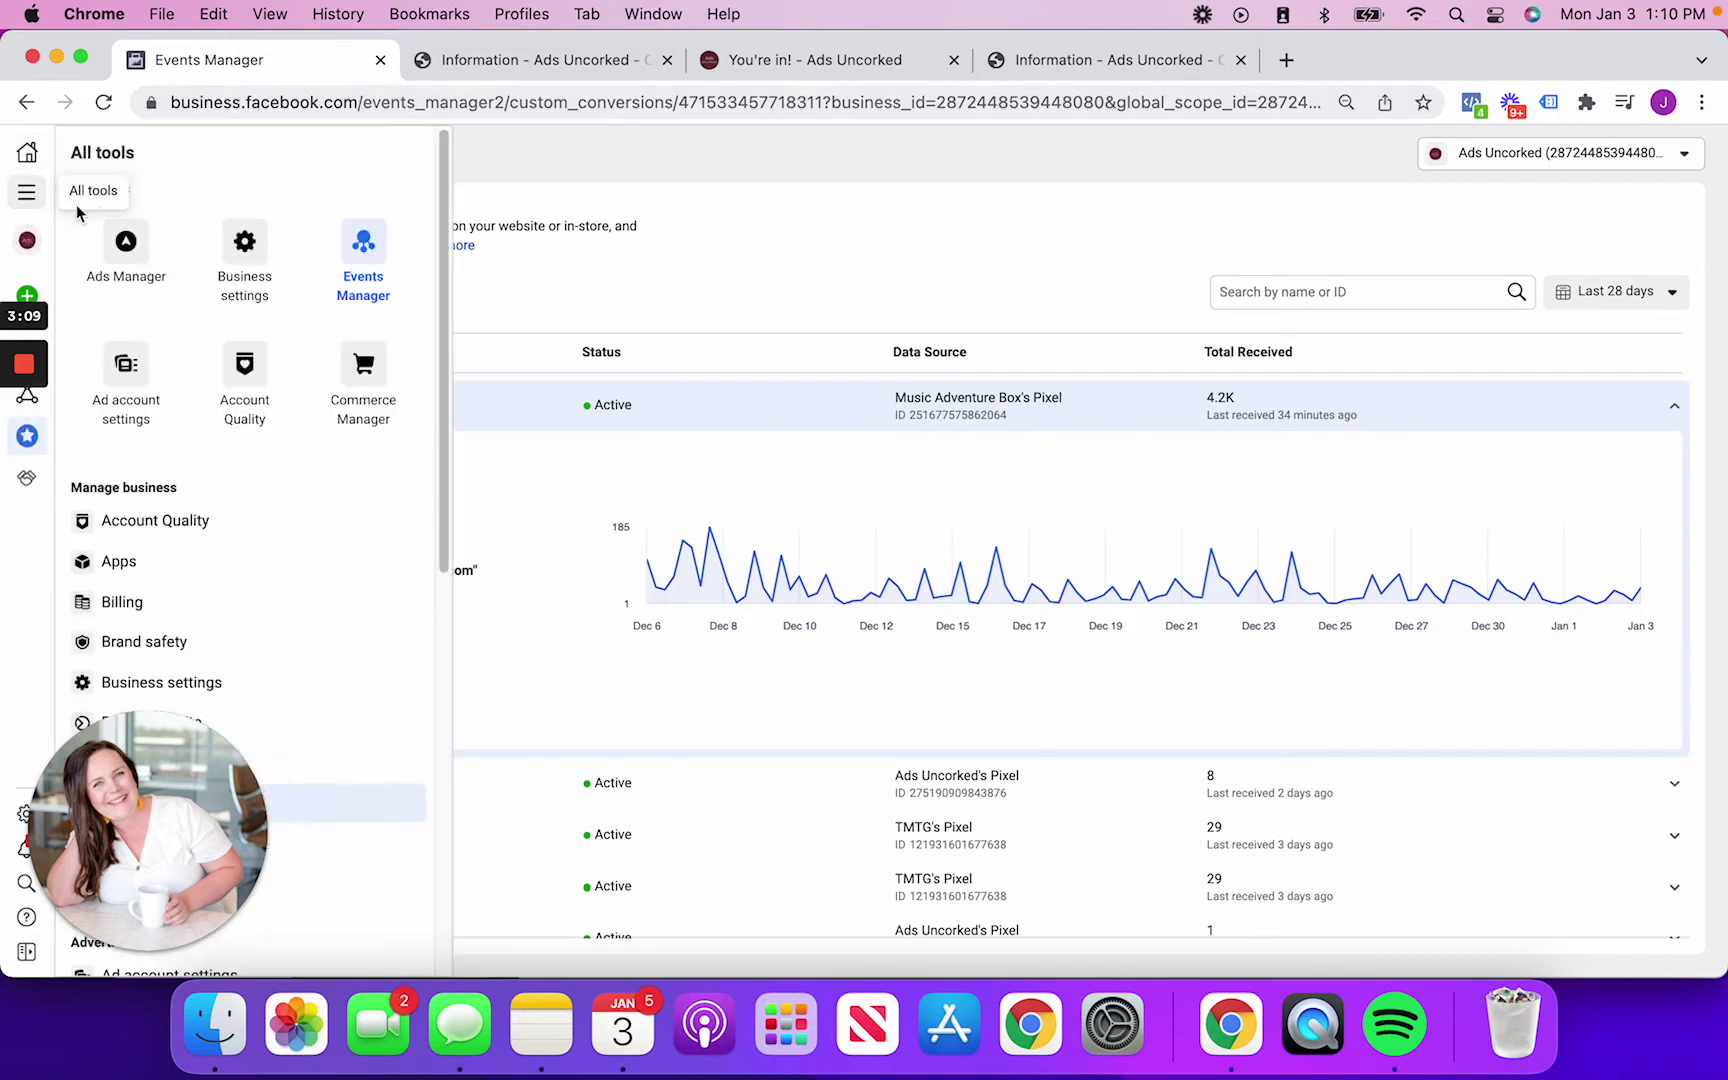
{"action": "left_click", "coordinate": [360, 258]}
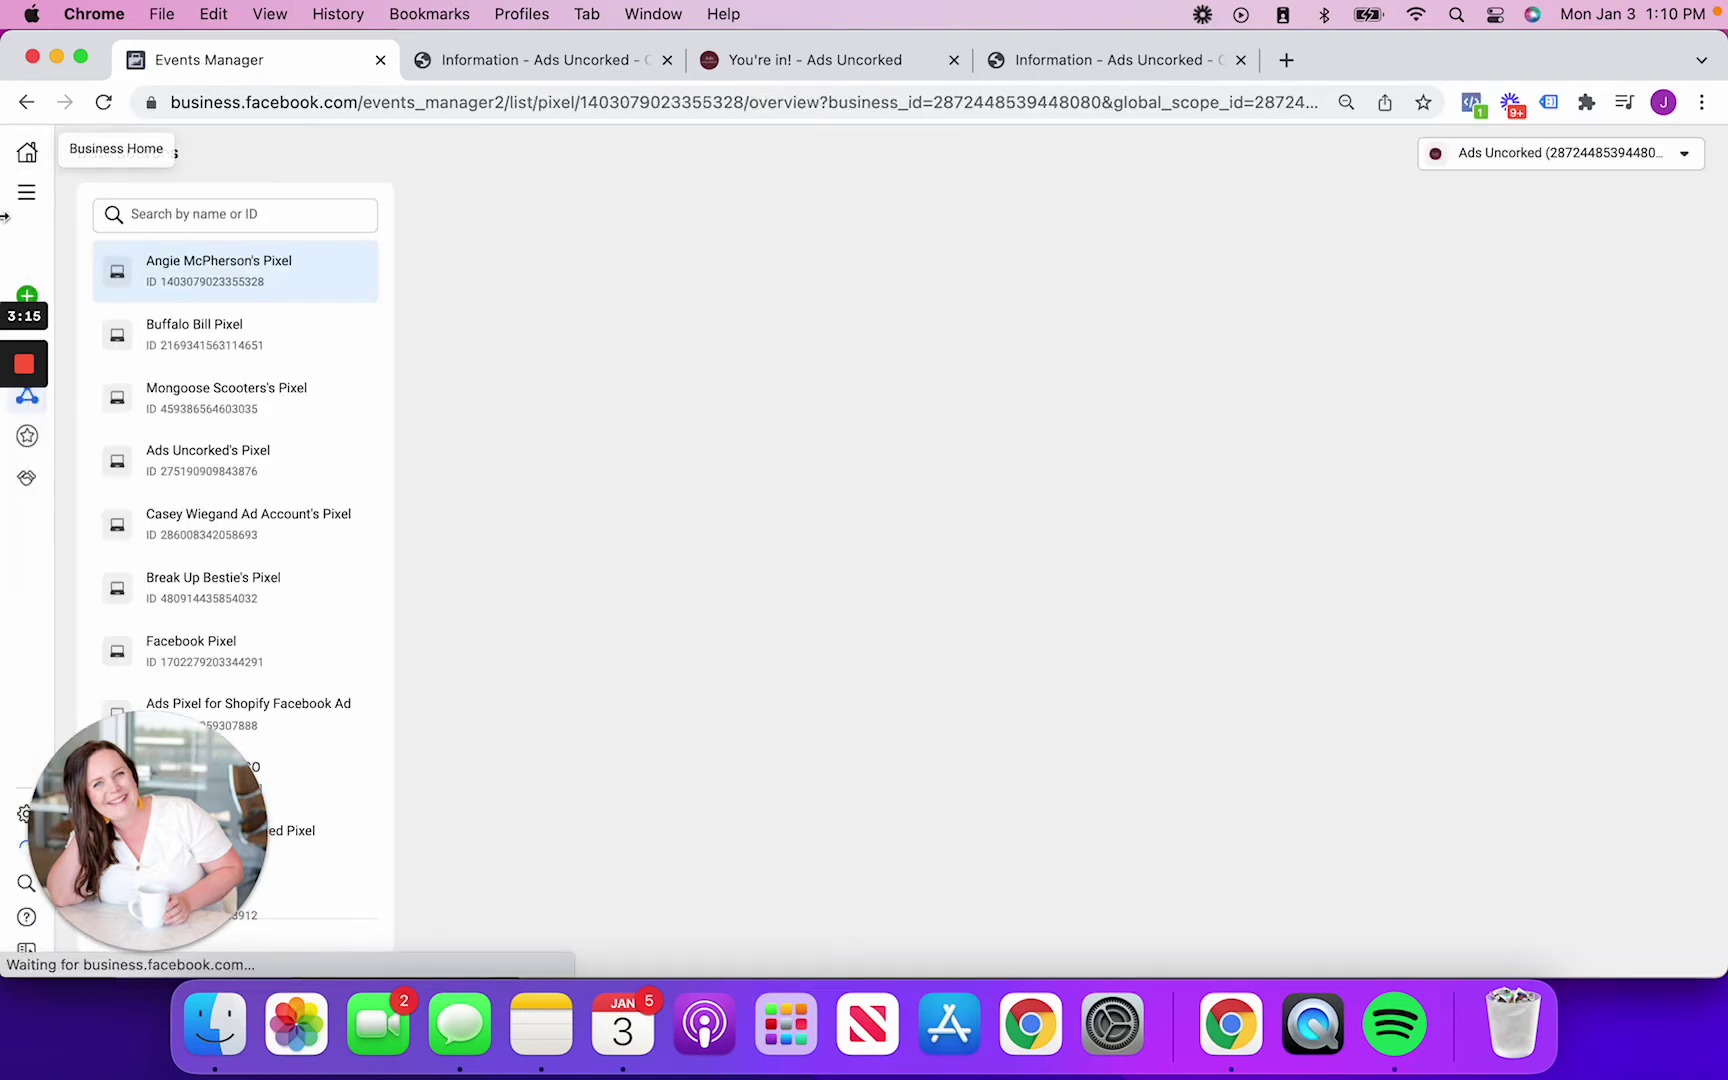
{"action": "left_click_drag", "start_coordinate": [5, 216], "coordinate": [52, 218]}
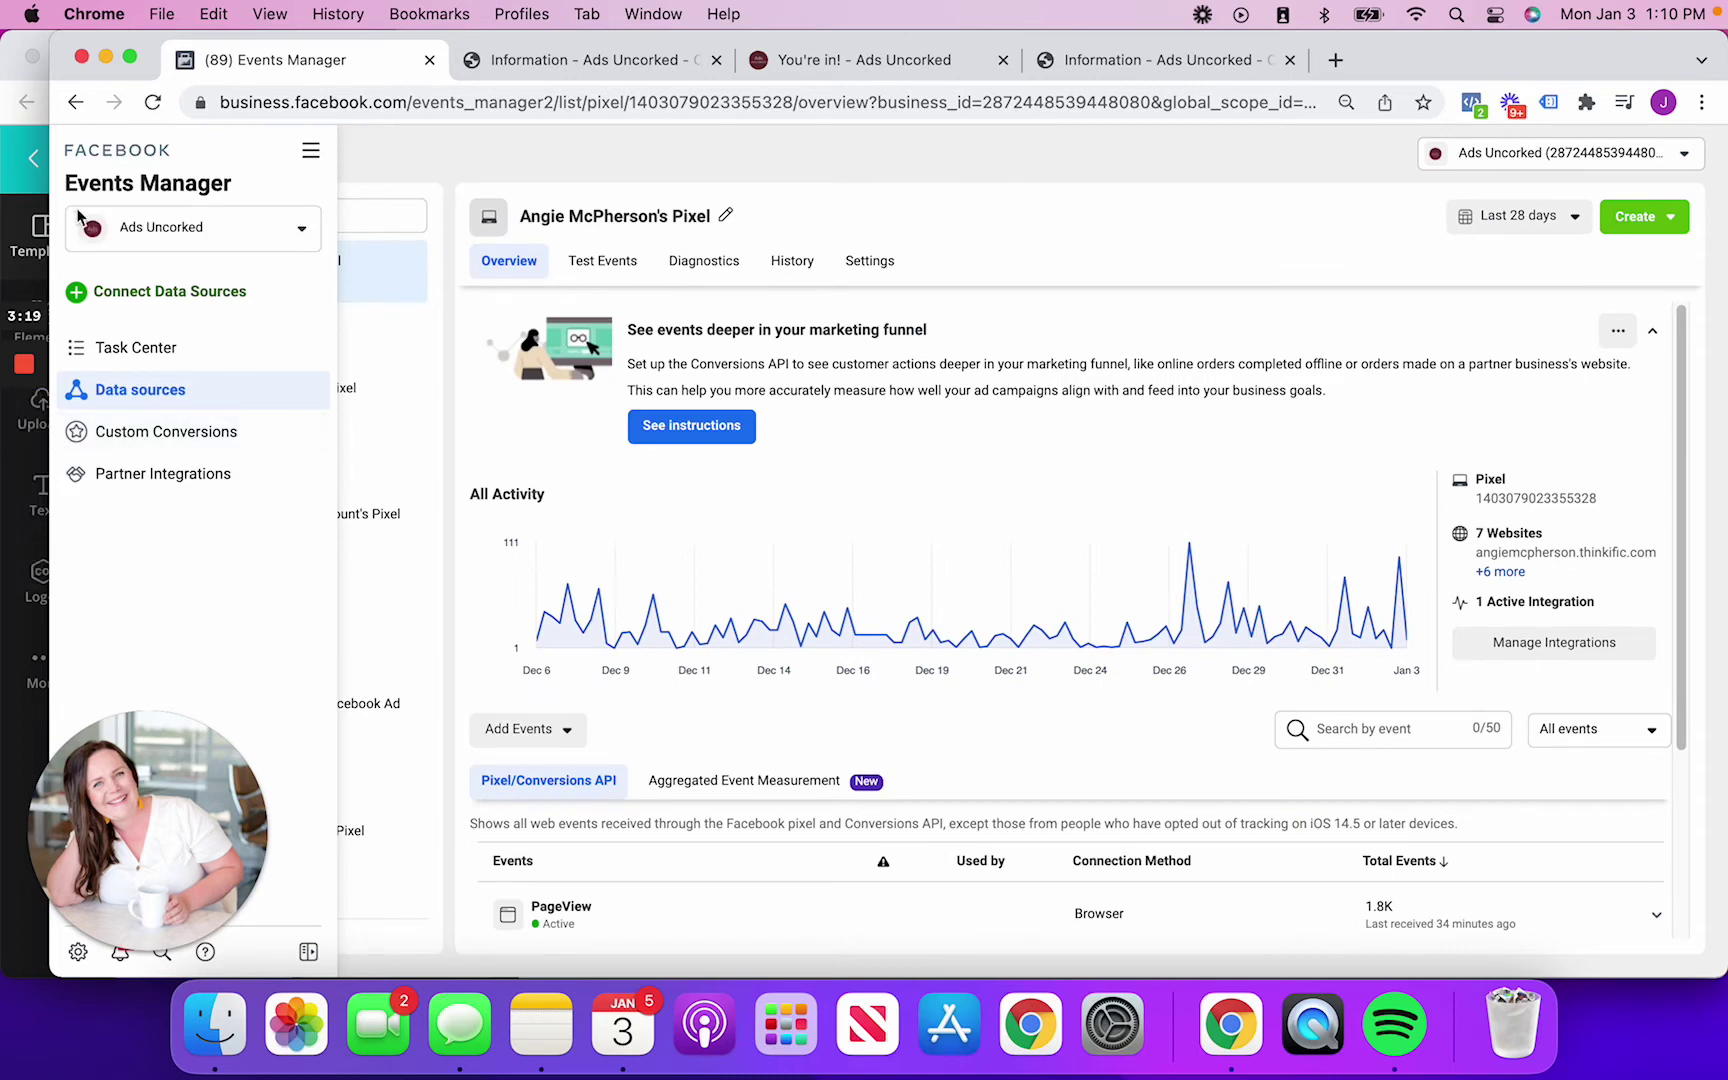
{"action": "left_click_drag", "start_coordinate": [50, 212], "coordinate": [4, 212]}
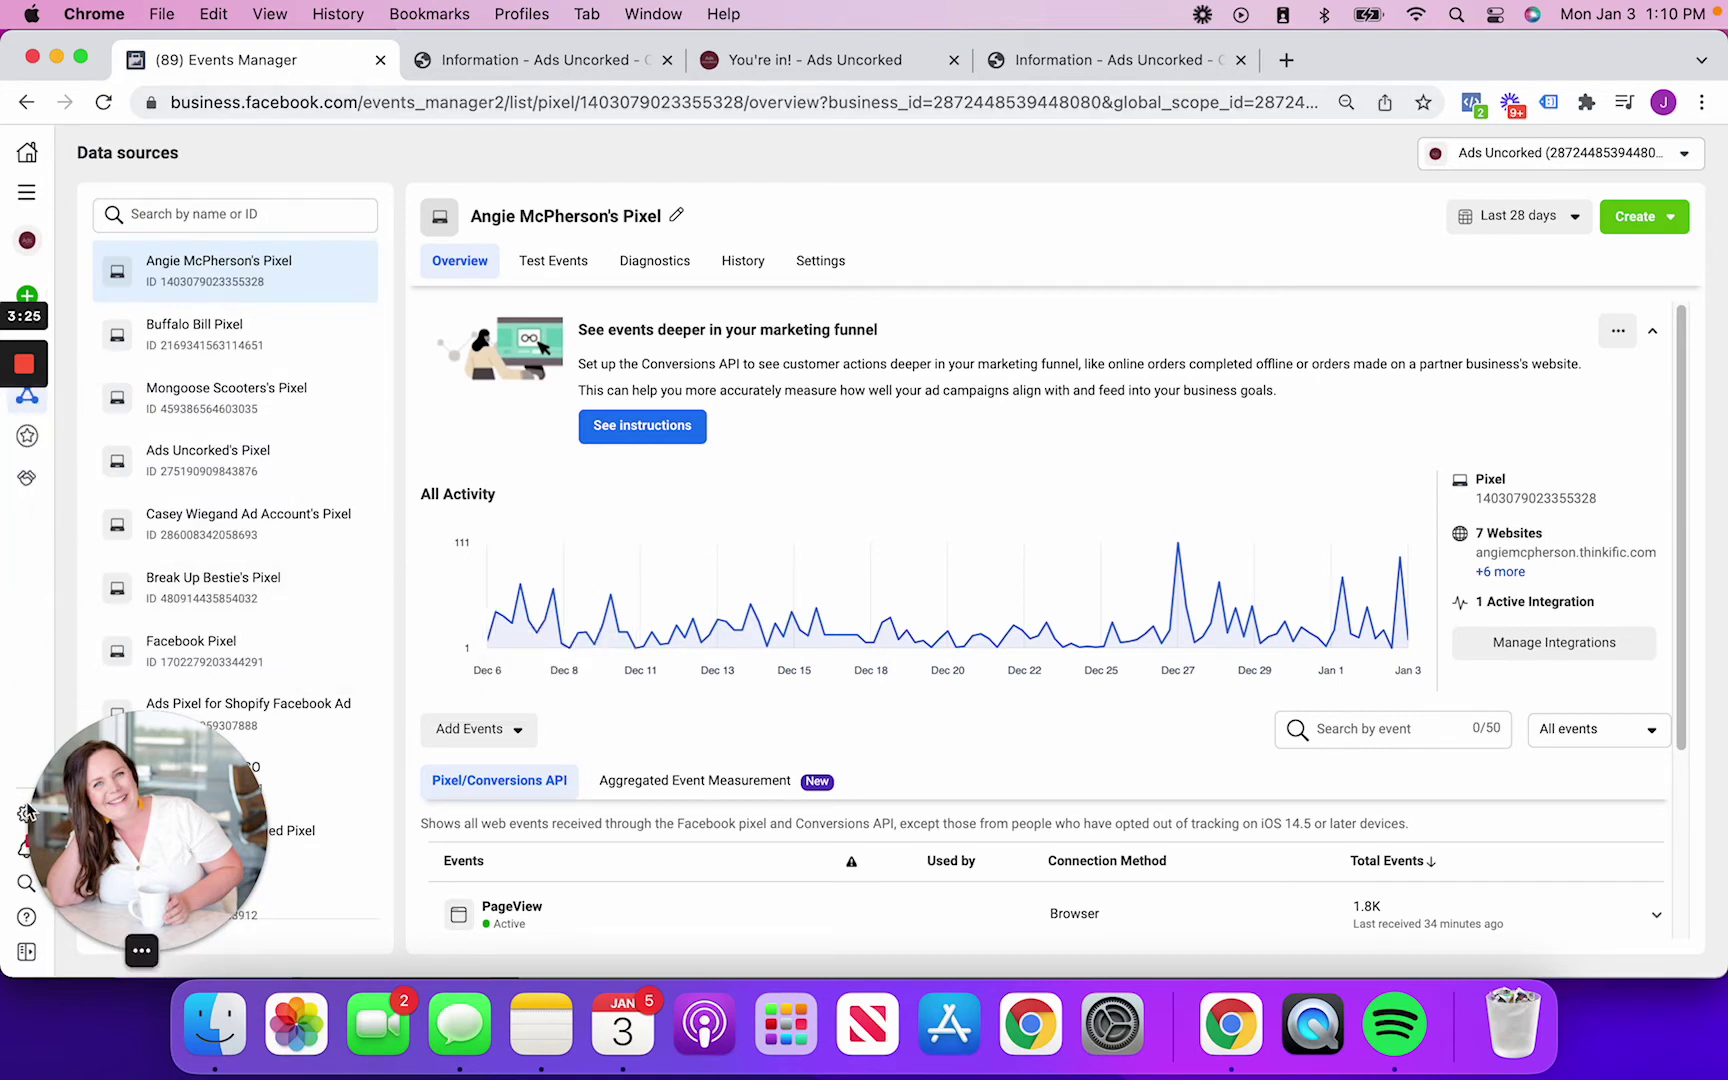
{"action": "left_click_drag", "start_coordinate": [108, 810], "coordinate": [197, 778]}
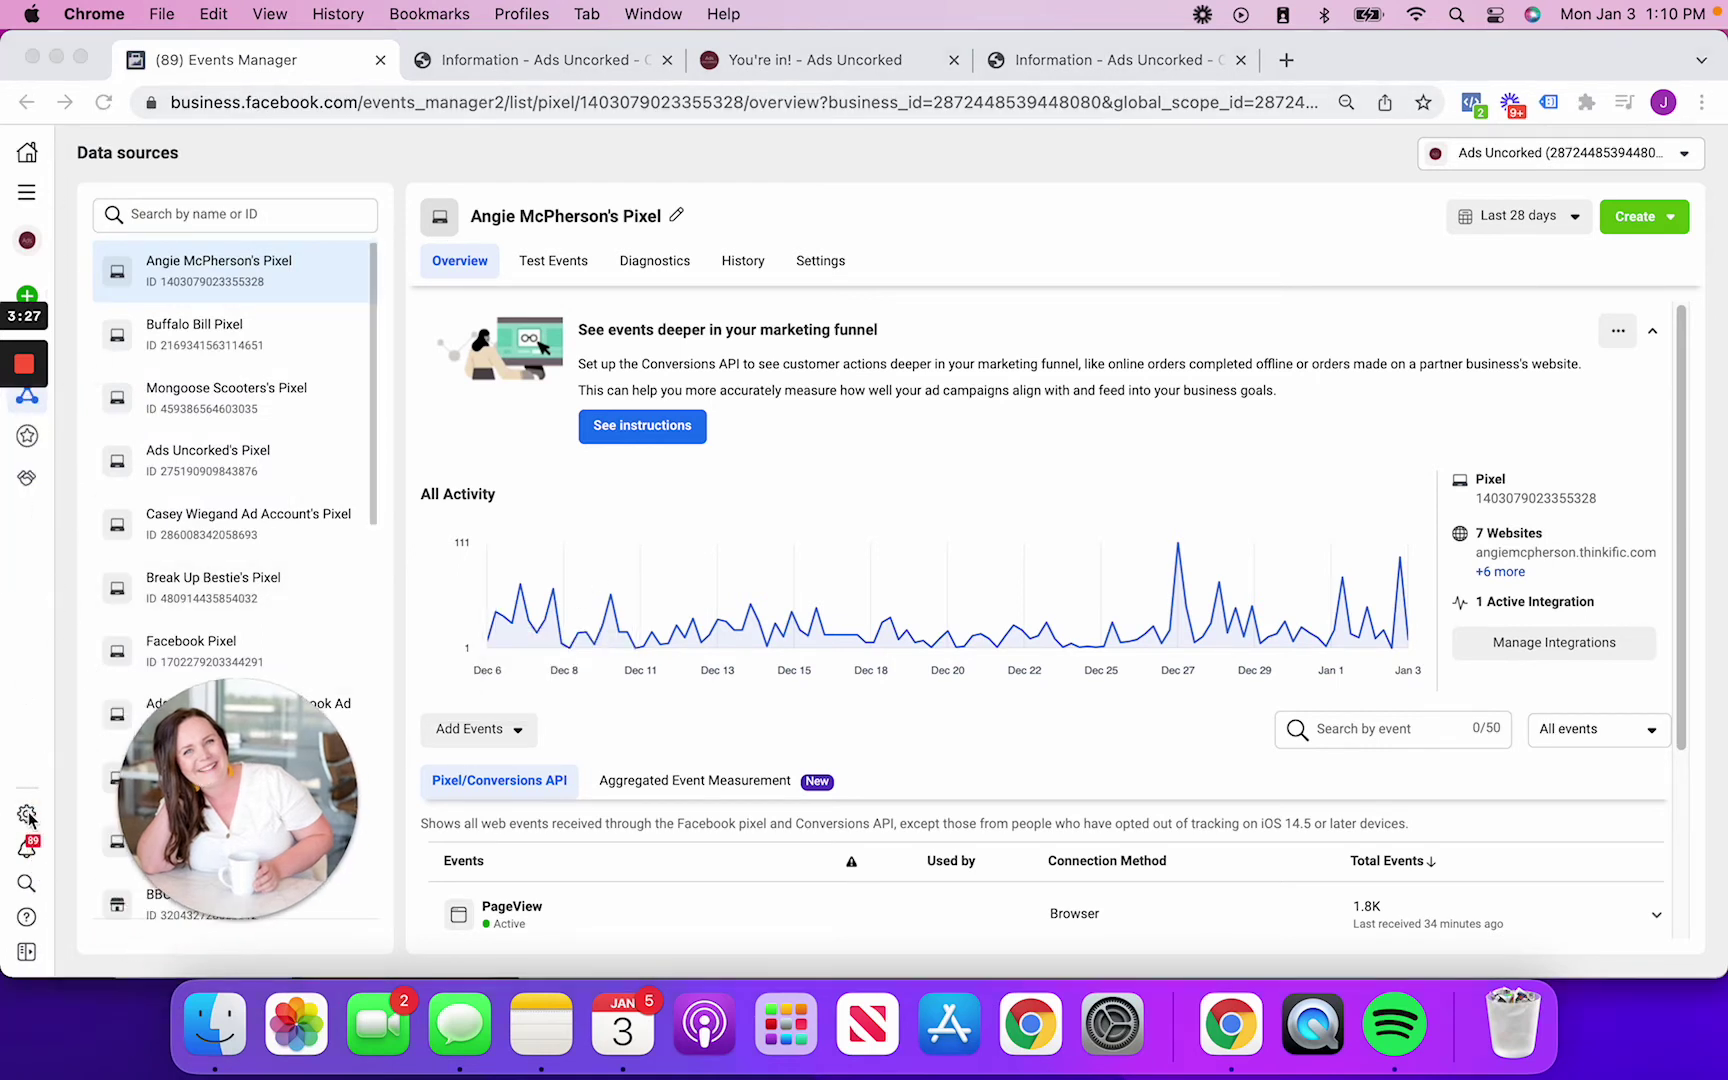
Return to the Custom Conversions page through the All tools menu
{"action": "mouse_move", "coordinate": [30, 418]}
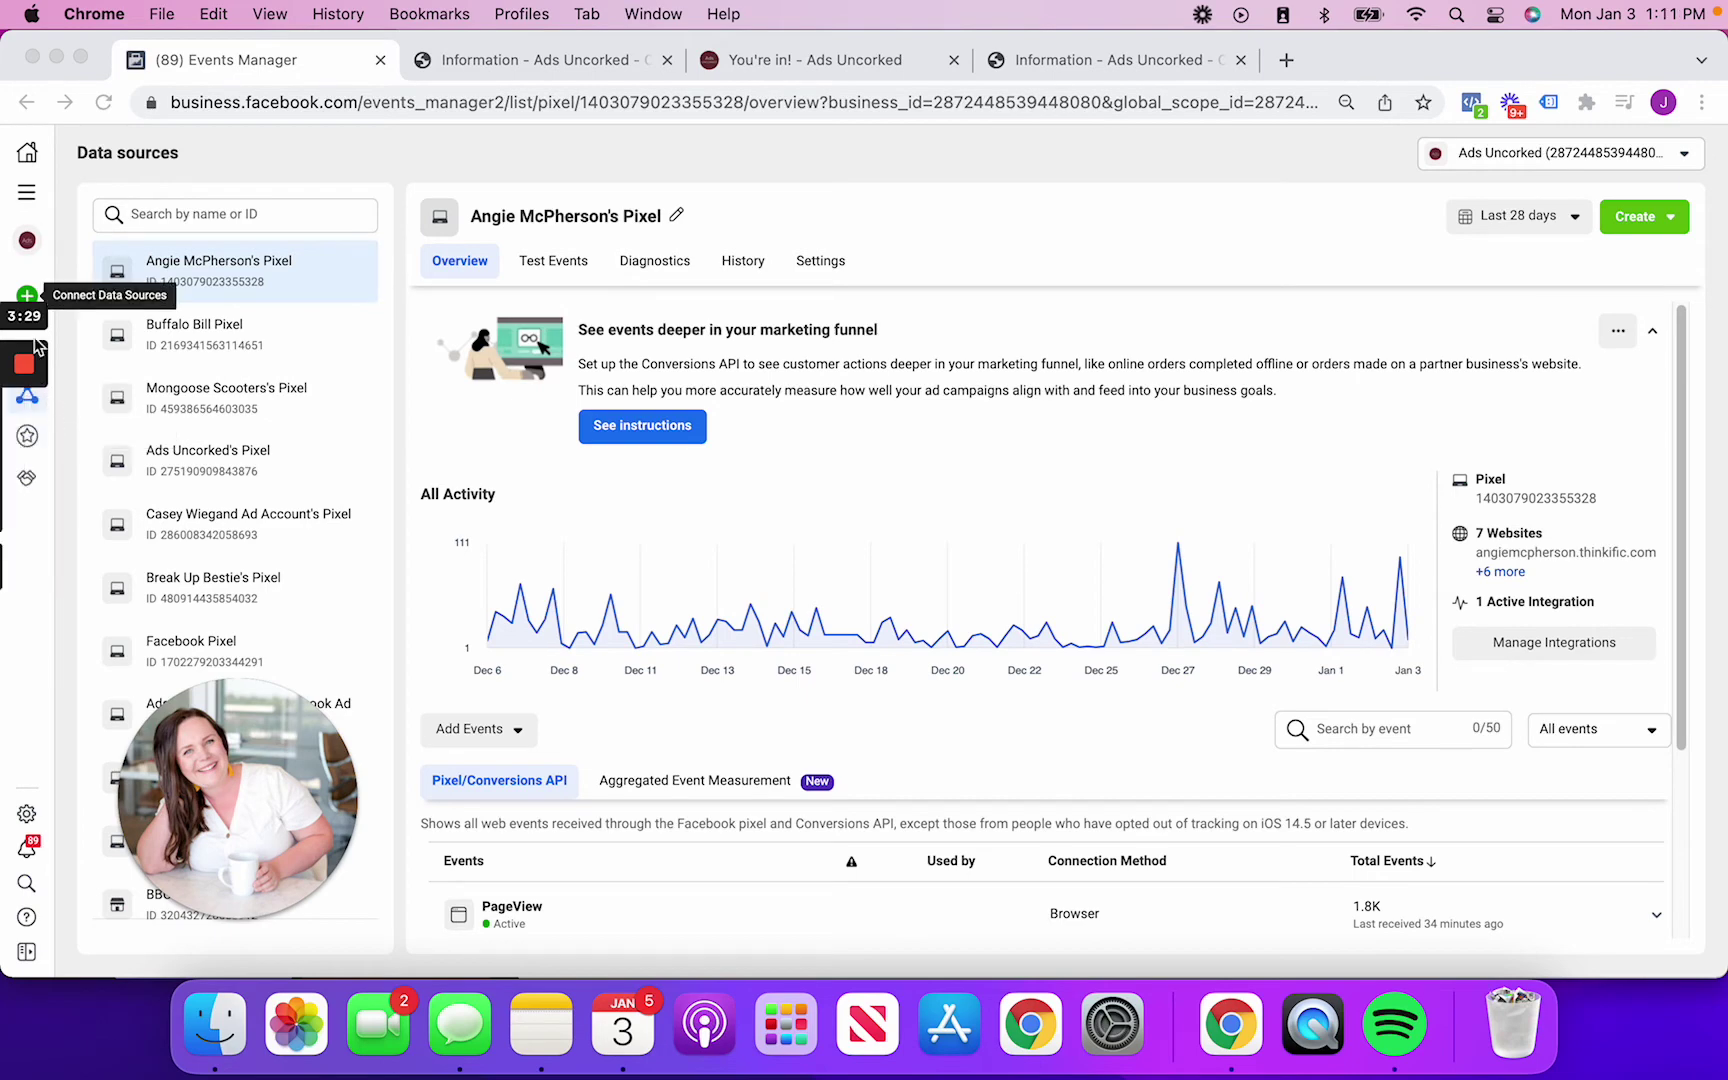
{"action": "left_click", "coordinate": [42, 163]}
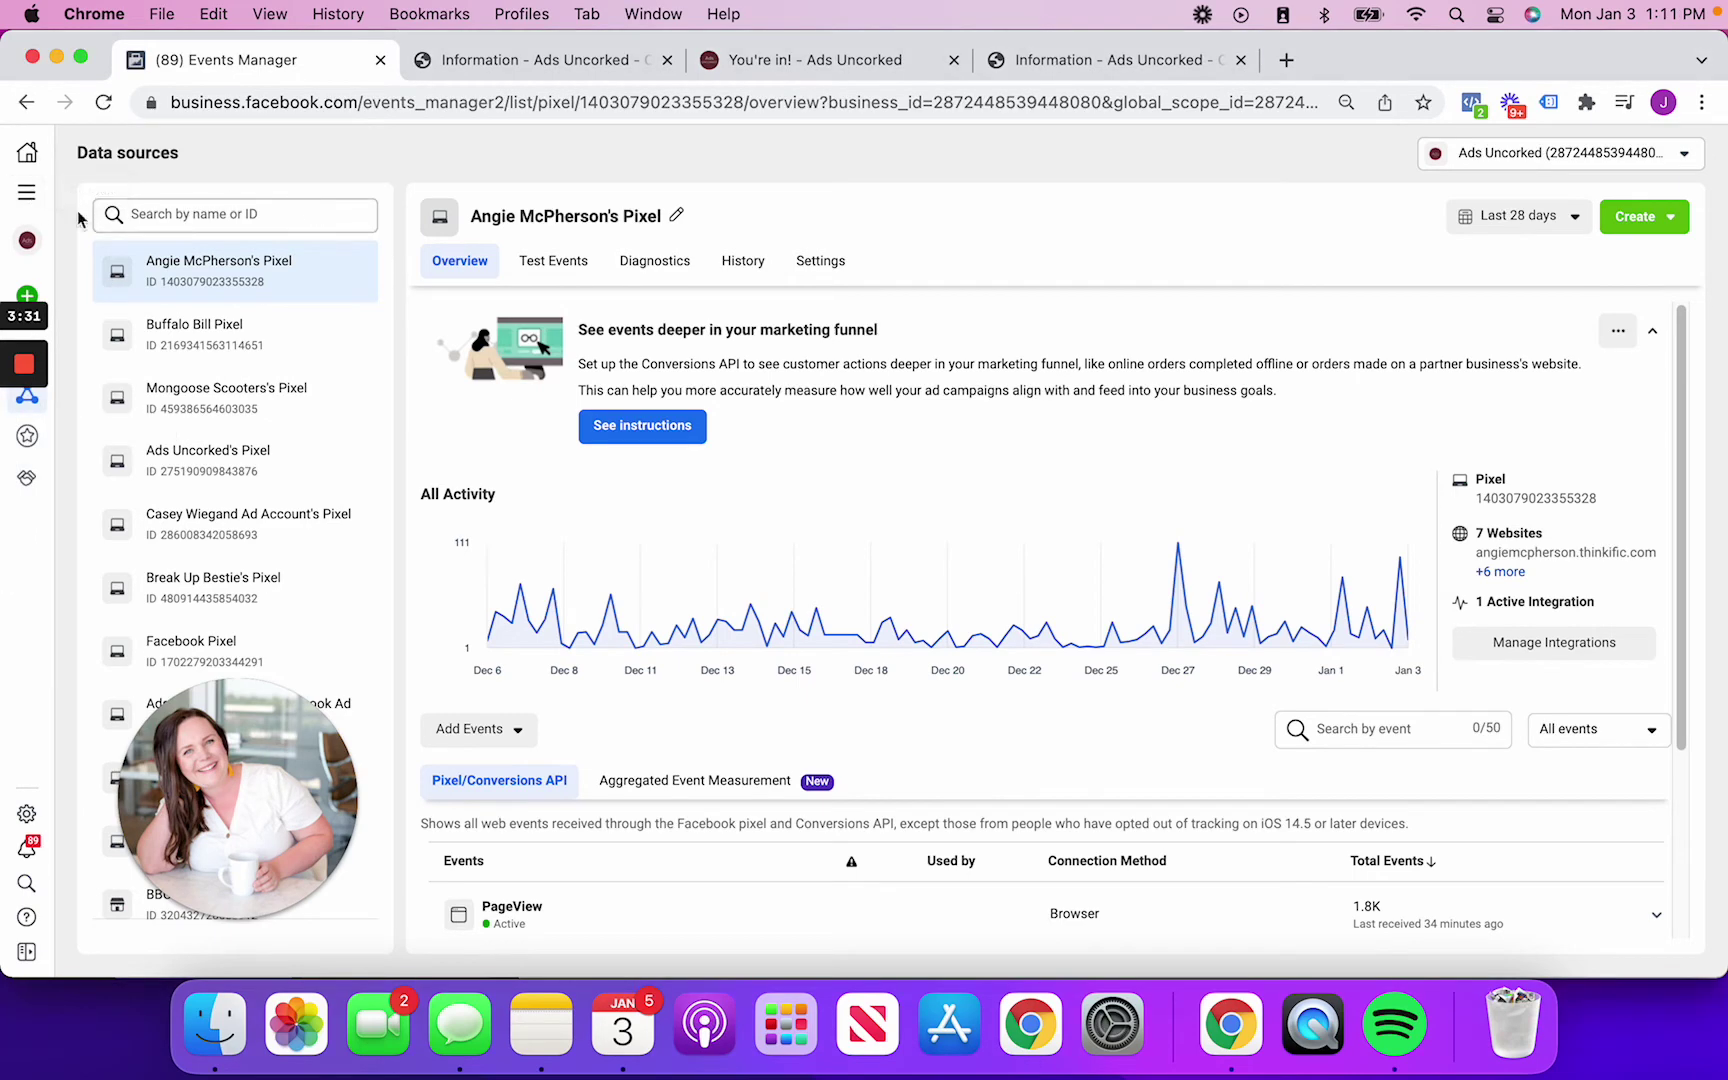
{"action": "left_click", "coordinate": [40, 200]}
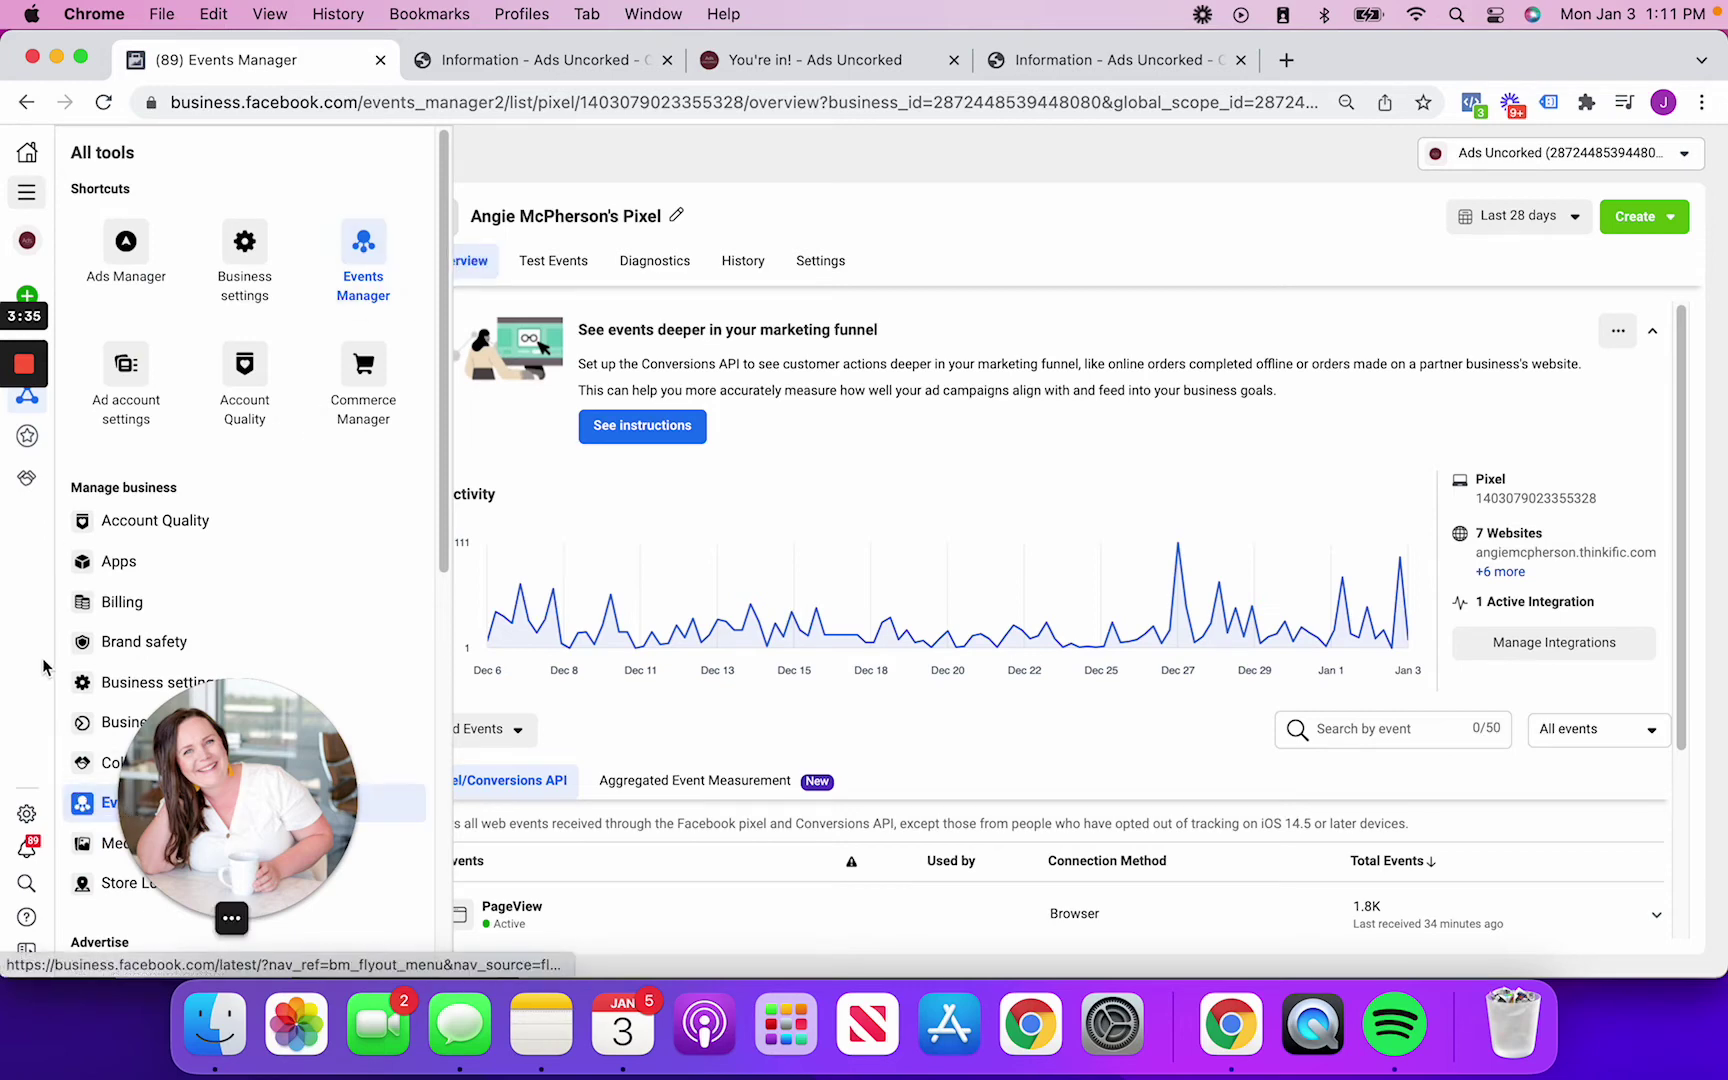
{"action": "mouse_move", "coordinate": [57, 377]}
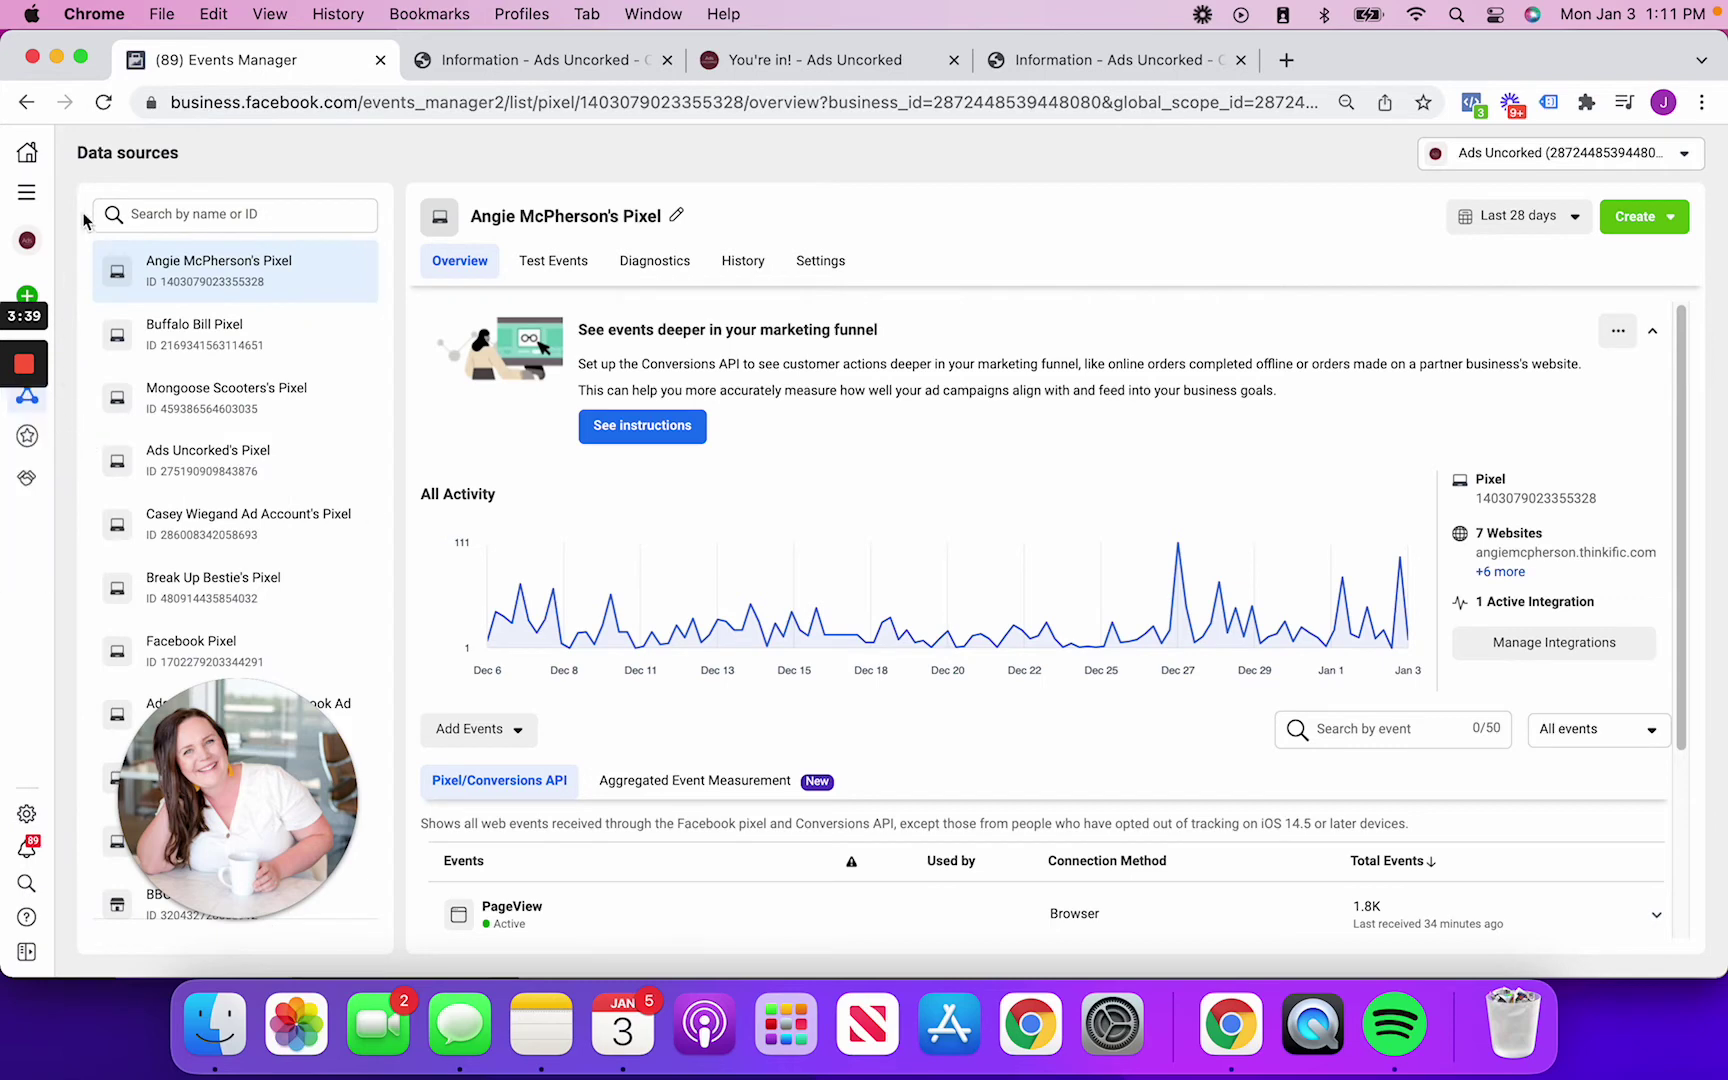
{"action": "mouse_move", "coordinate": [8, 175]}
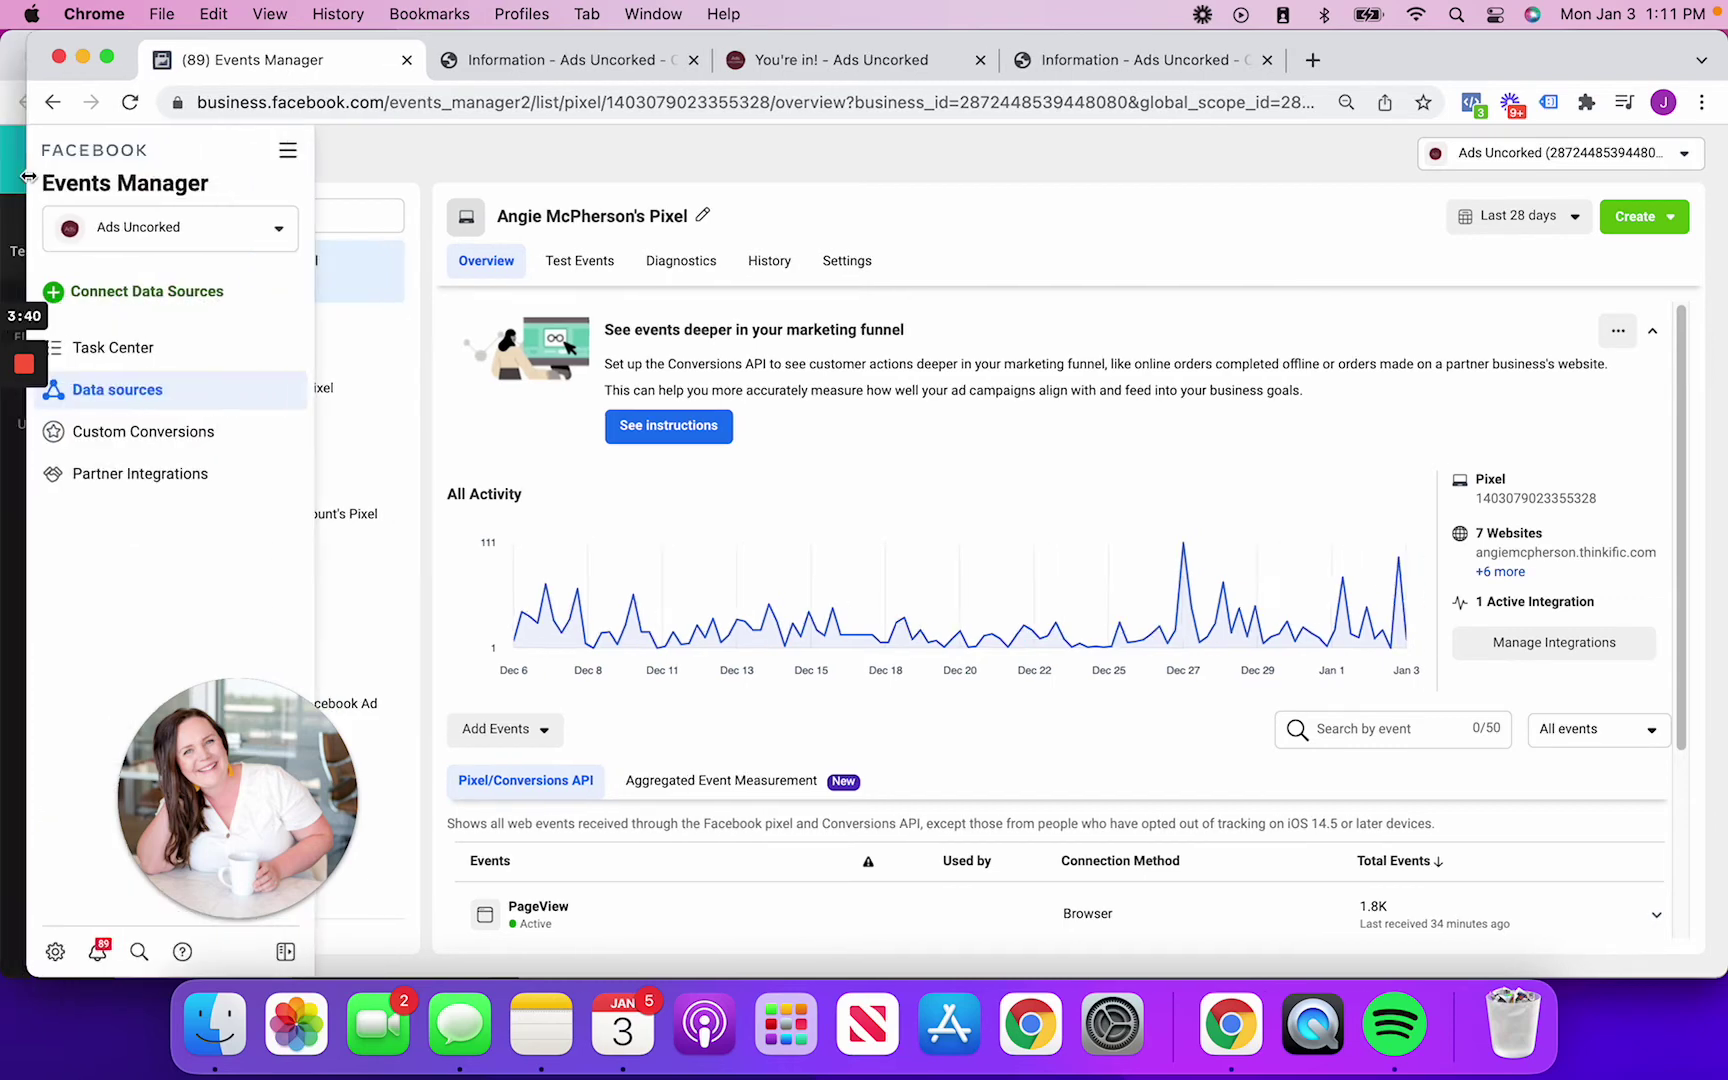
{"action": "left_click", "coordinate": [130, 435]}
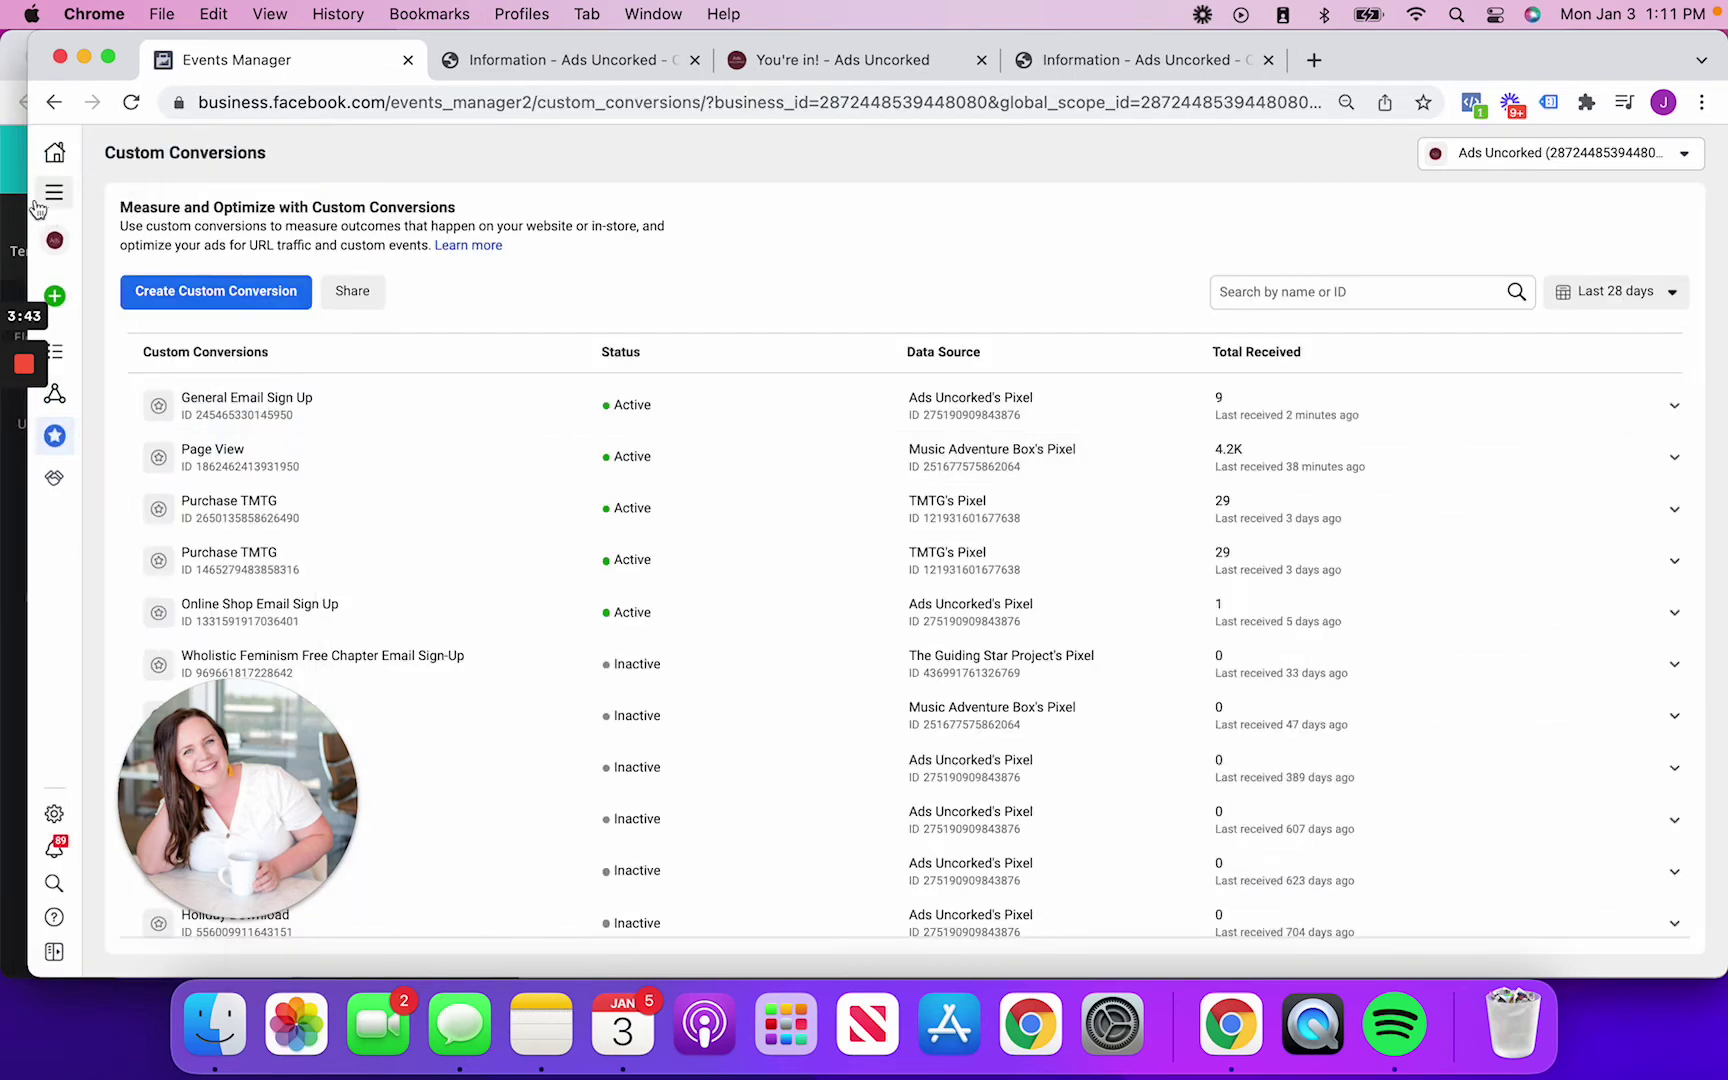
Widen the window, cancel a first conversion attempt and check the business account list
{"action": "left_click_drag", "start_coordinate": [27, 203], "coordinate": [1, 203]}
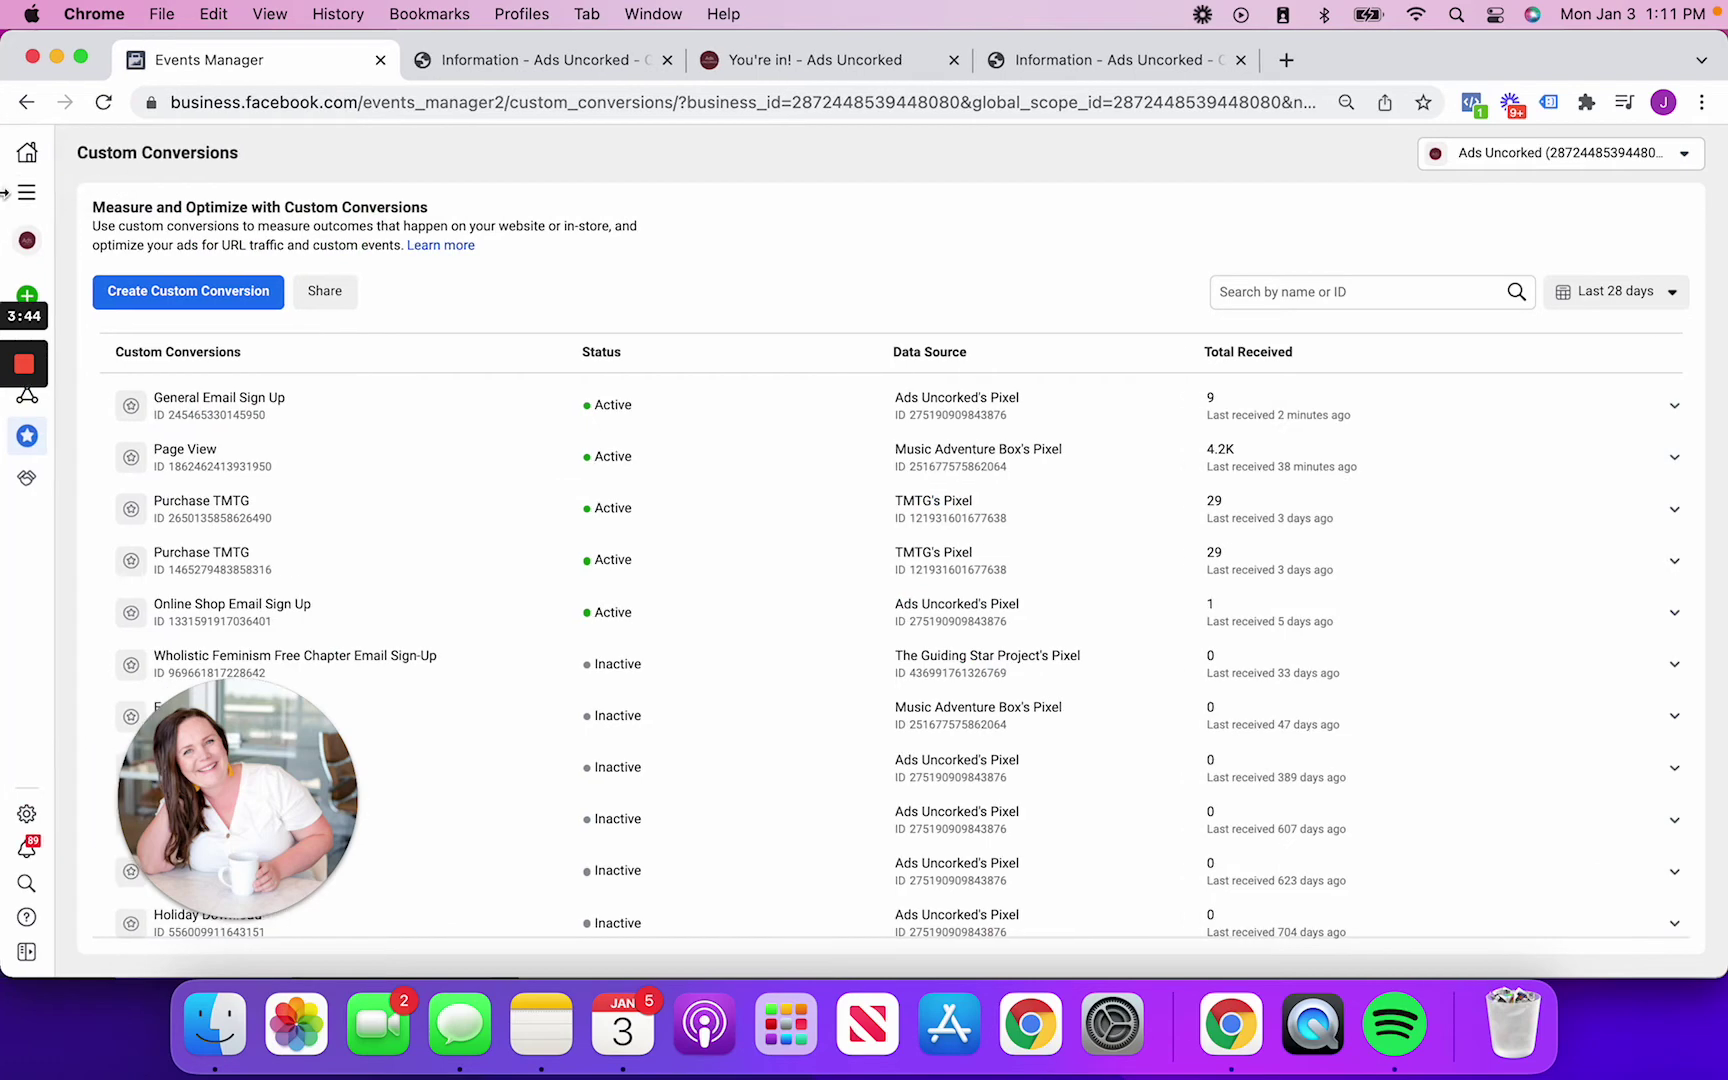
{"action": "left_click", "coordinate": [232, 299]}
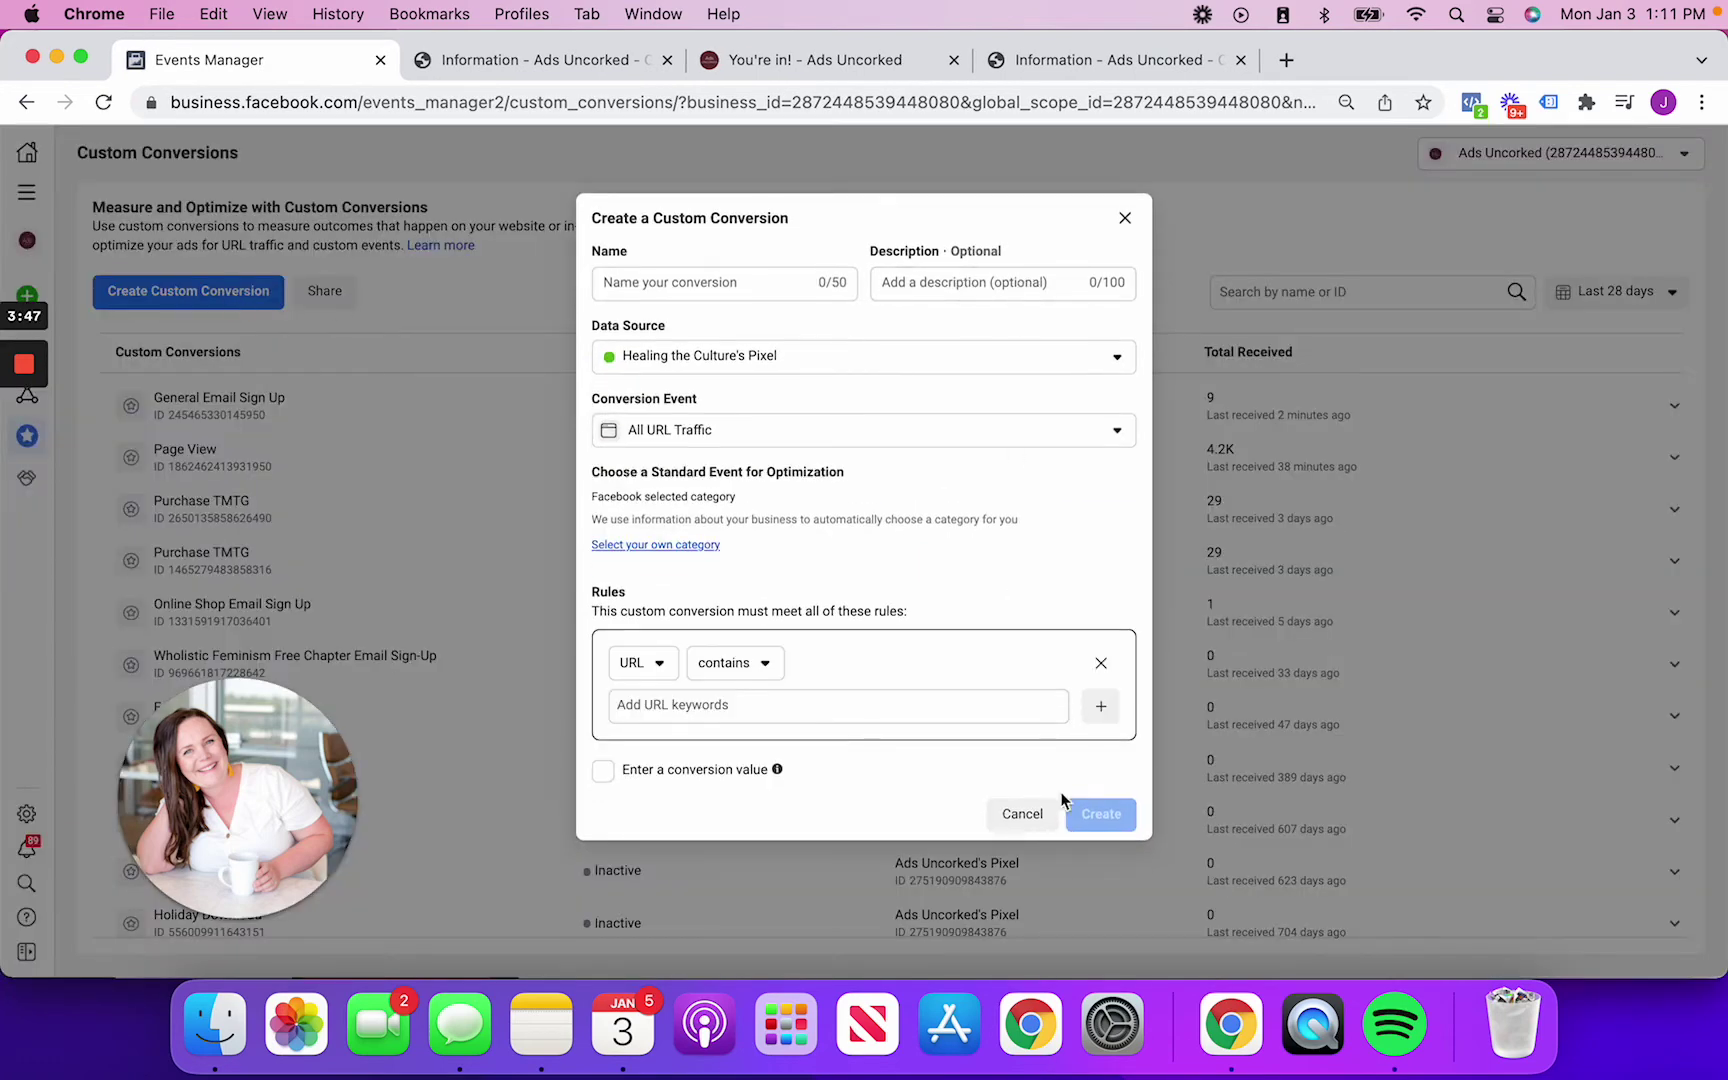
{"action": "left_click", "coordinate": [1025, 813]}
{"action": "left_click", "coordinate": [1492, 160]}
{"action": "left_click", "coordinate": [1177, 172]}
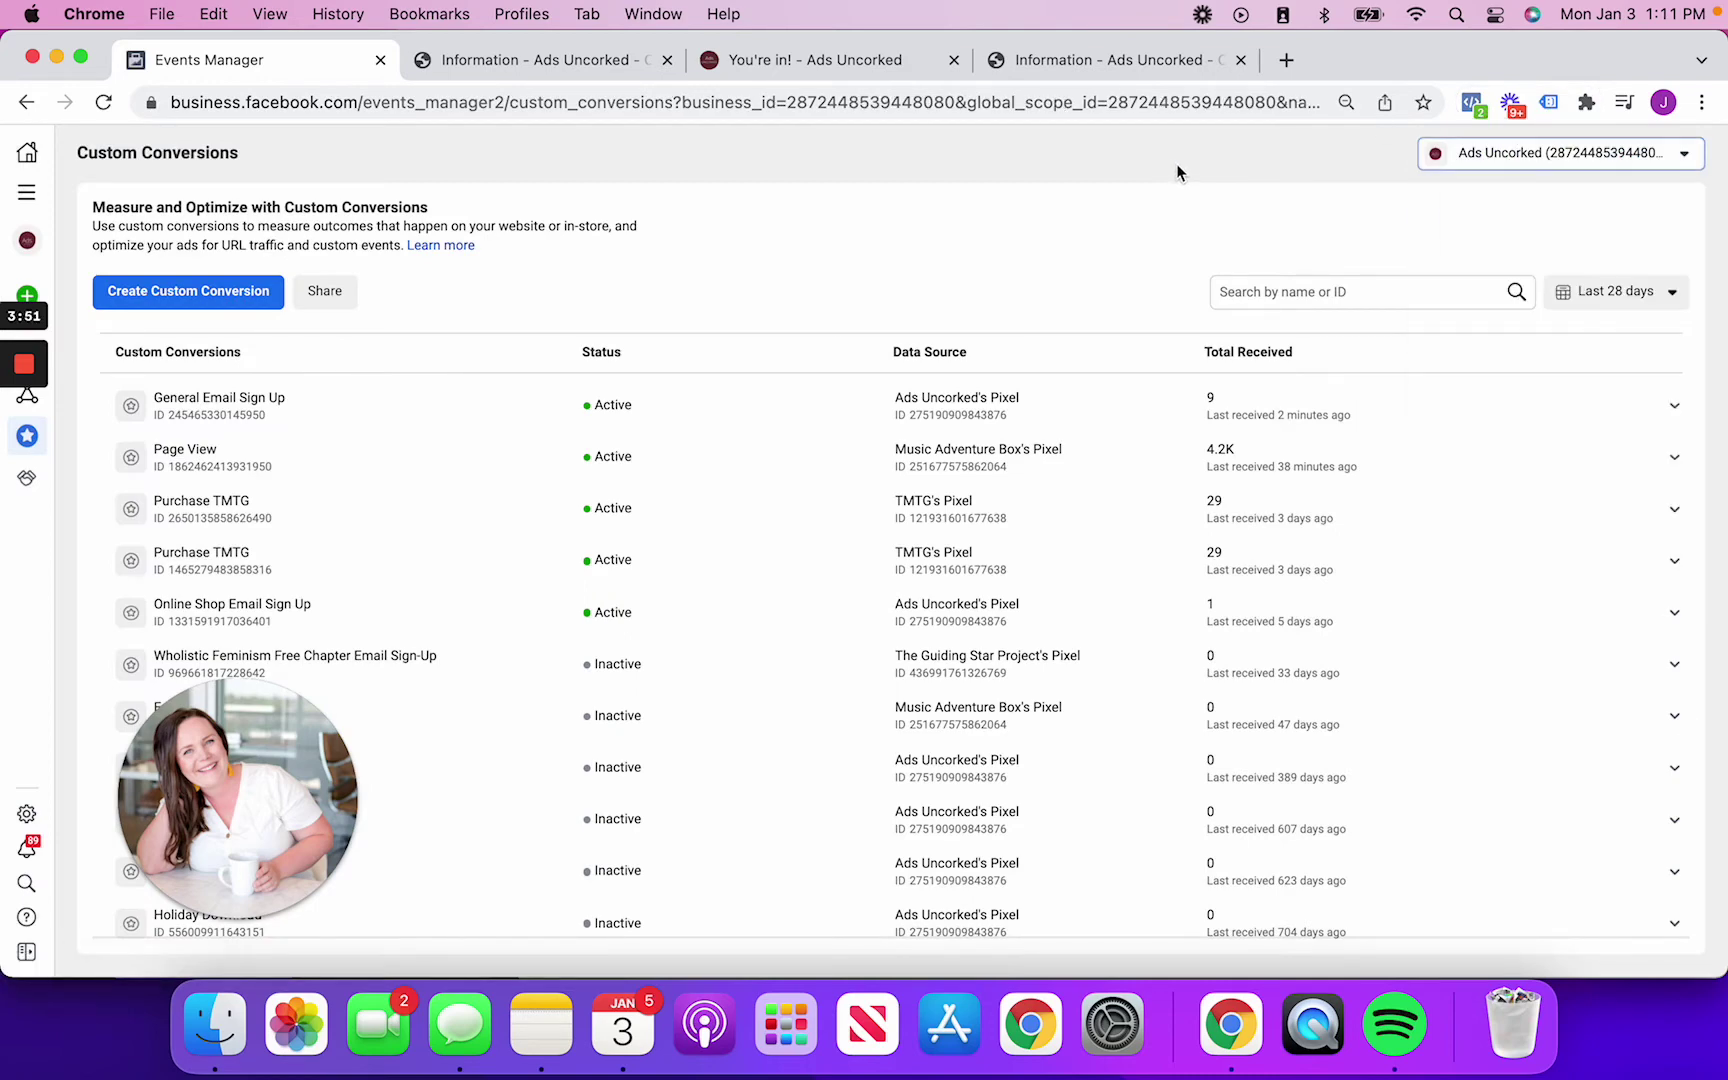
{"action": "left_click", "coordinate": [140, 288]}
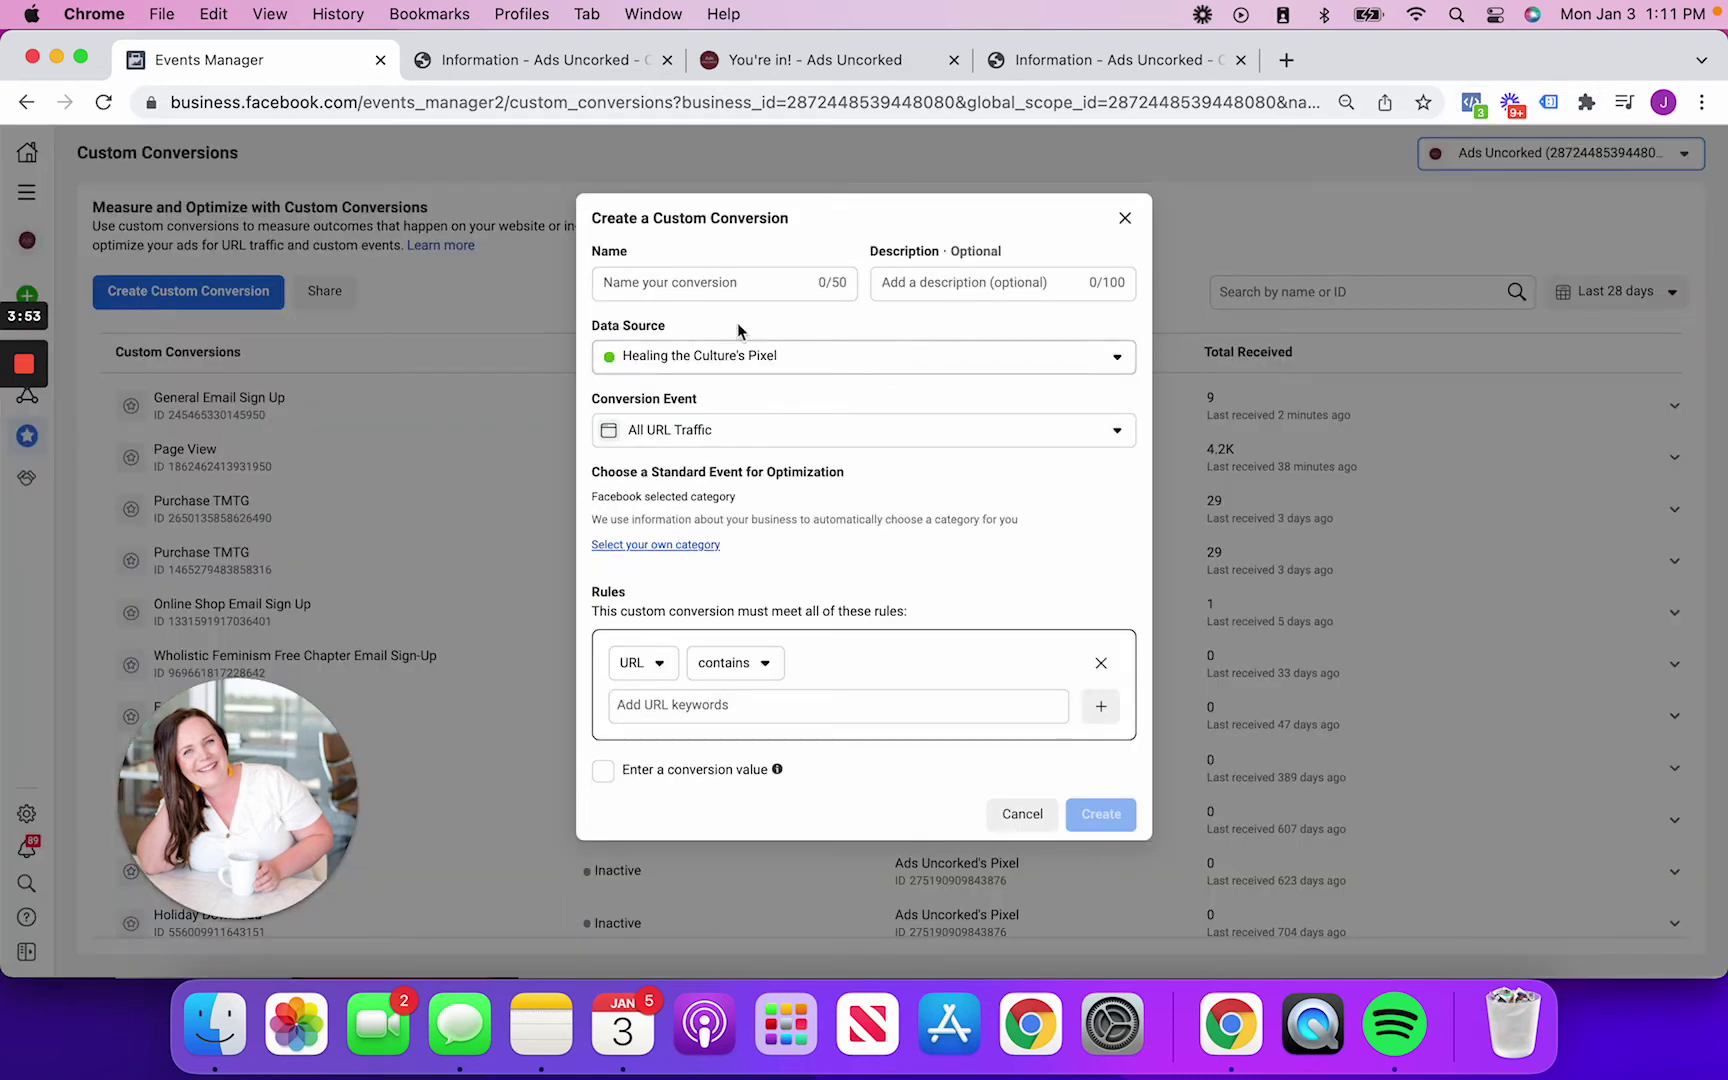
{"action": "left_click", "coordinate": [748, 362]}
{"action": "type", "text": "a"}
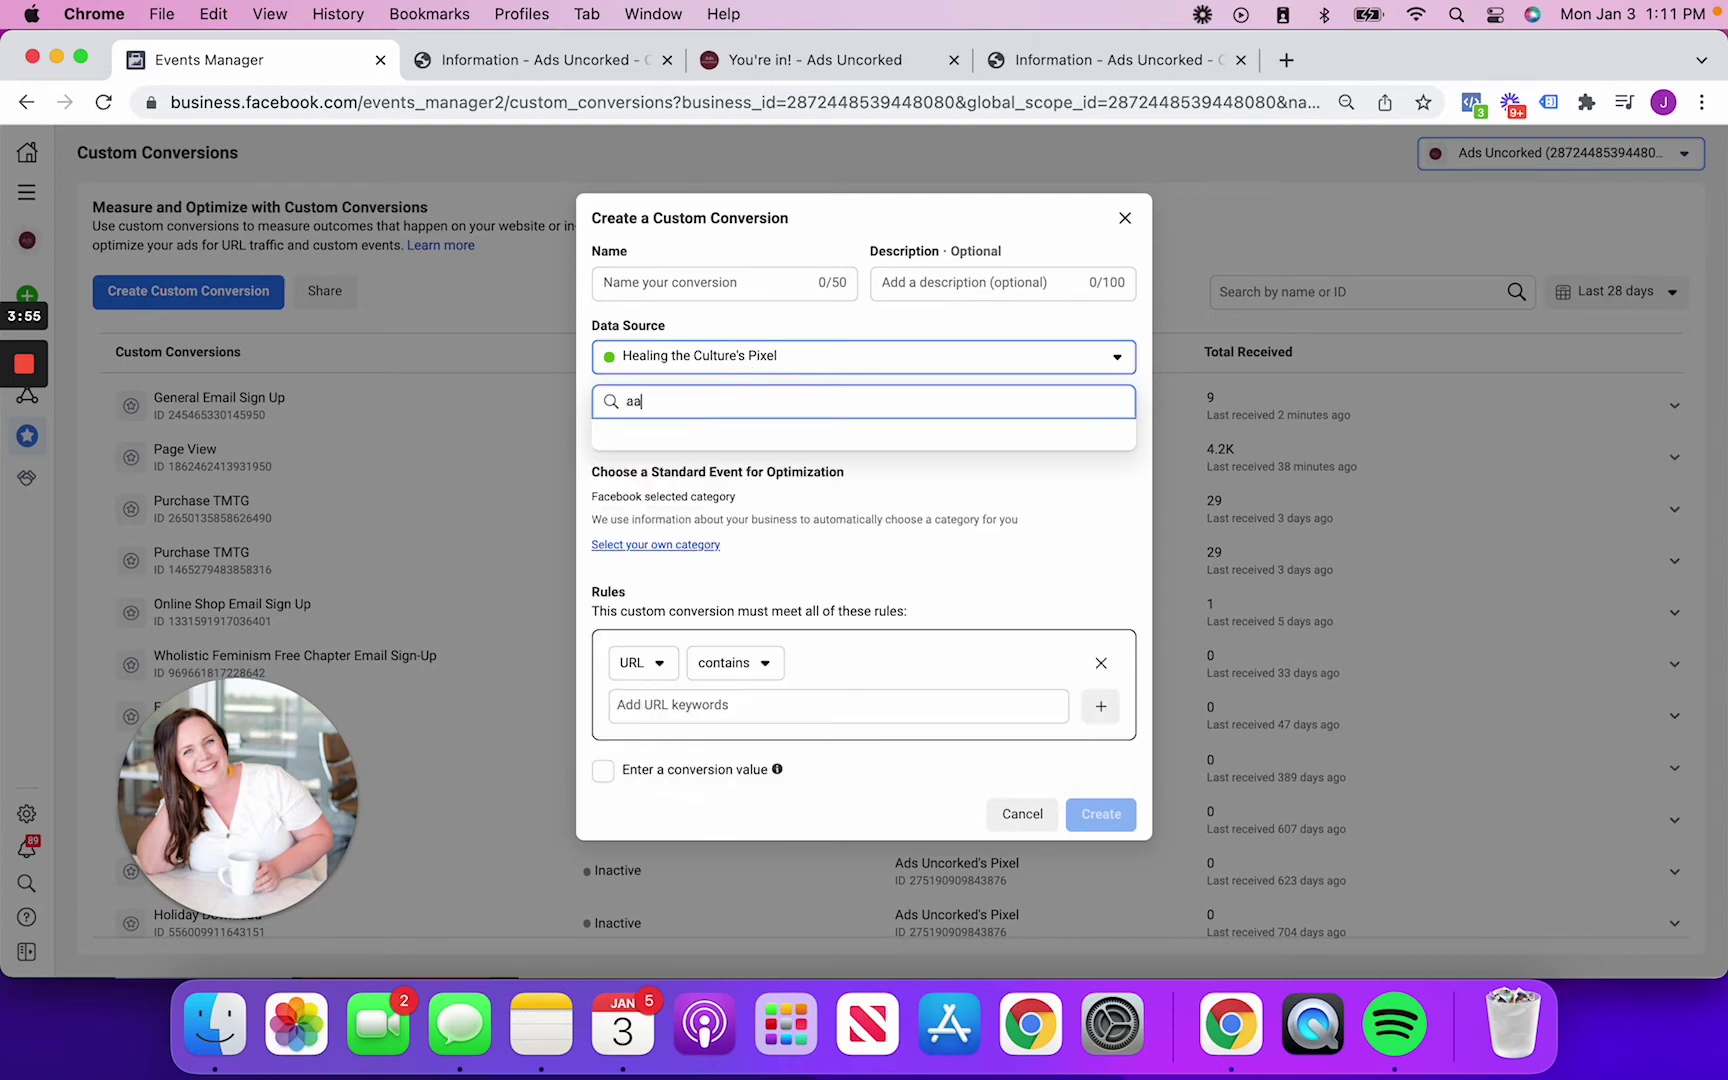
{"action": "type", "text": "ds"}
{"action": "left_click", "coordinate": [770, 482]}
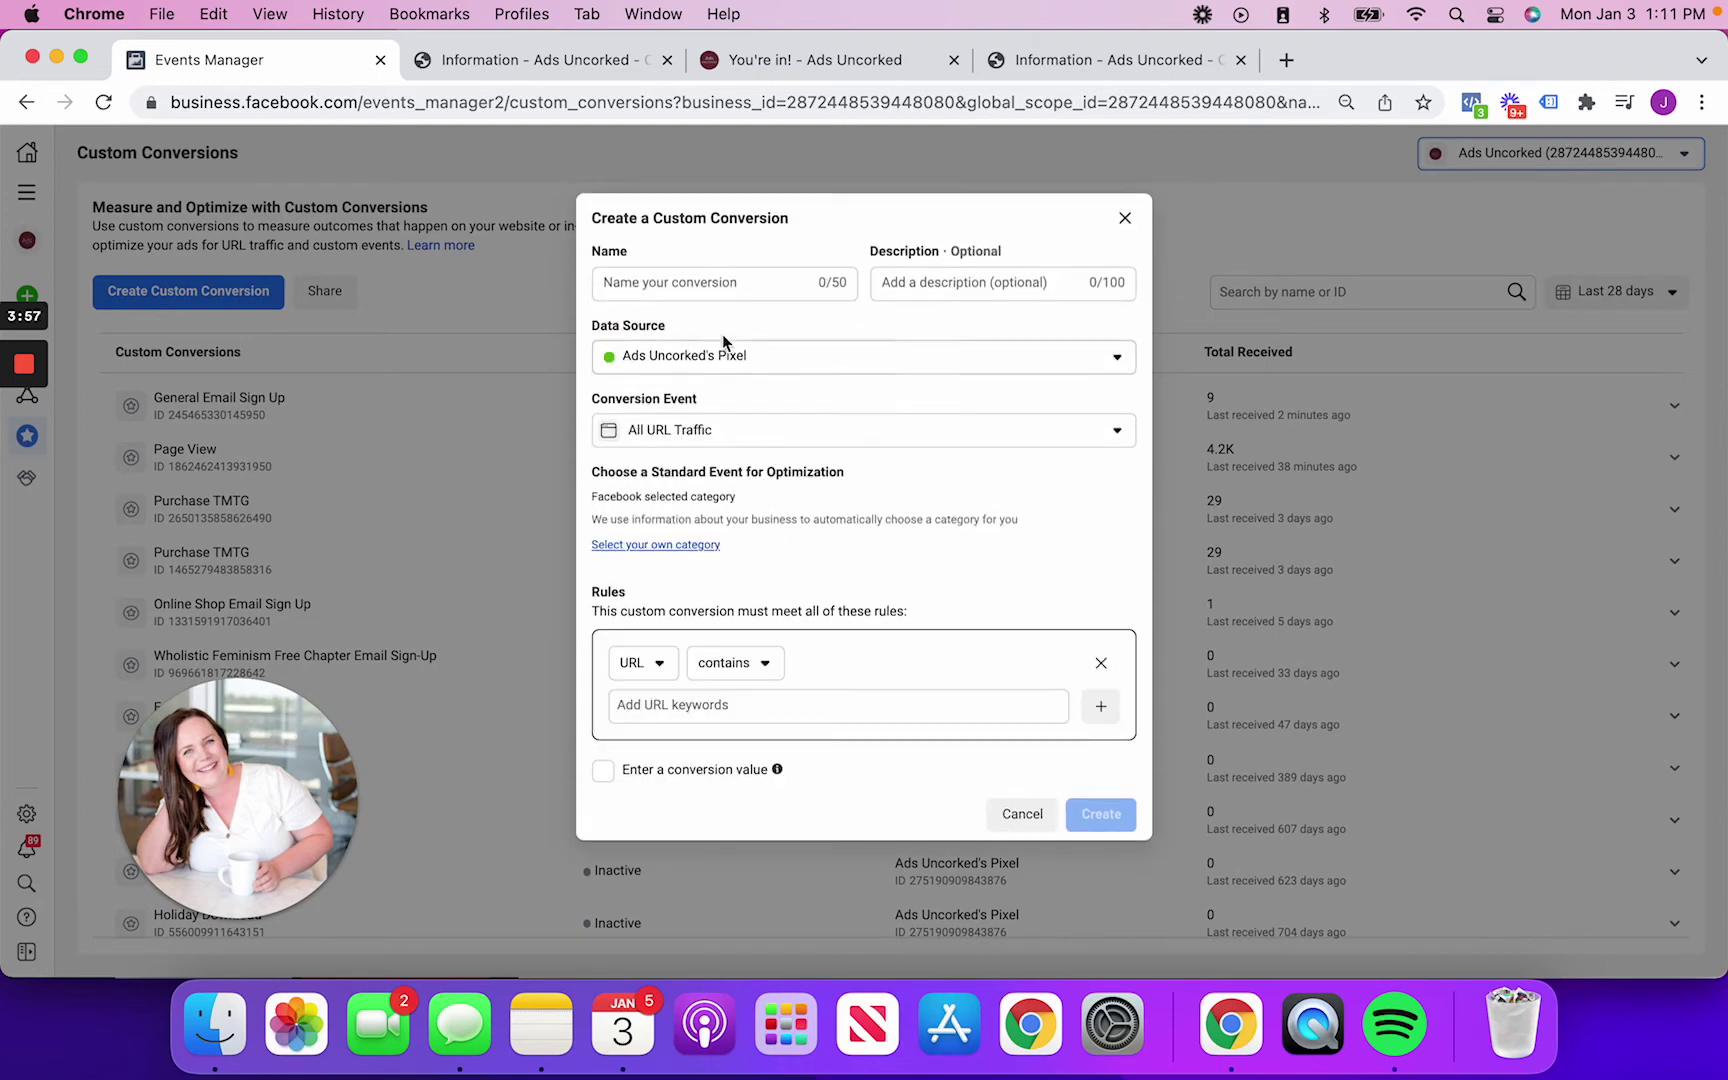
{"action": "left_click", "coordinate": [706, 286]}
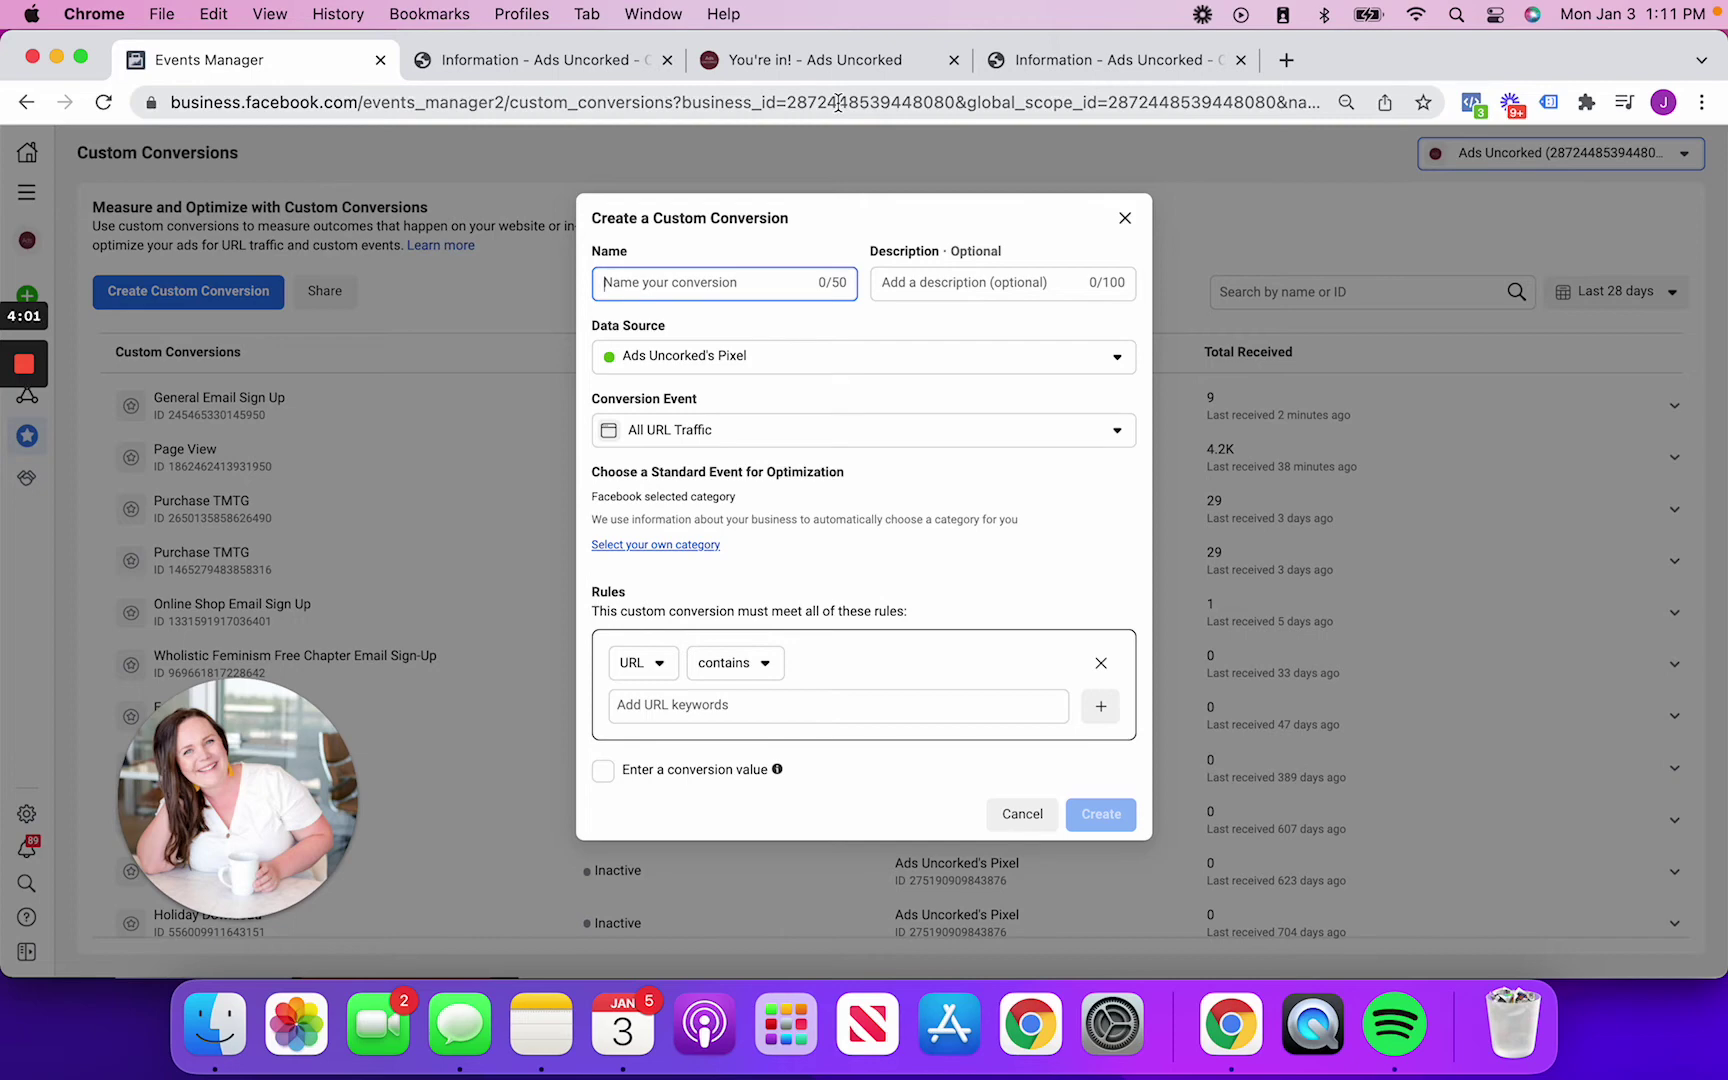
Name the conversion 'Free Download/Email Sign Up' and focus the URL keyword field
{"action": "type", "text": "Email Sign "}
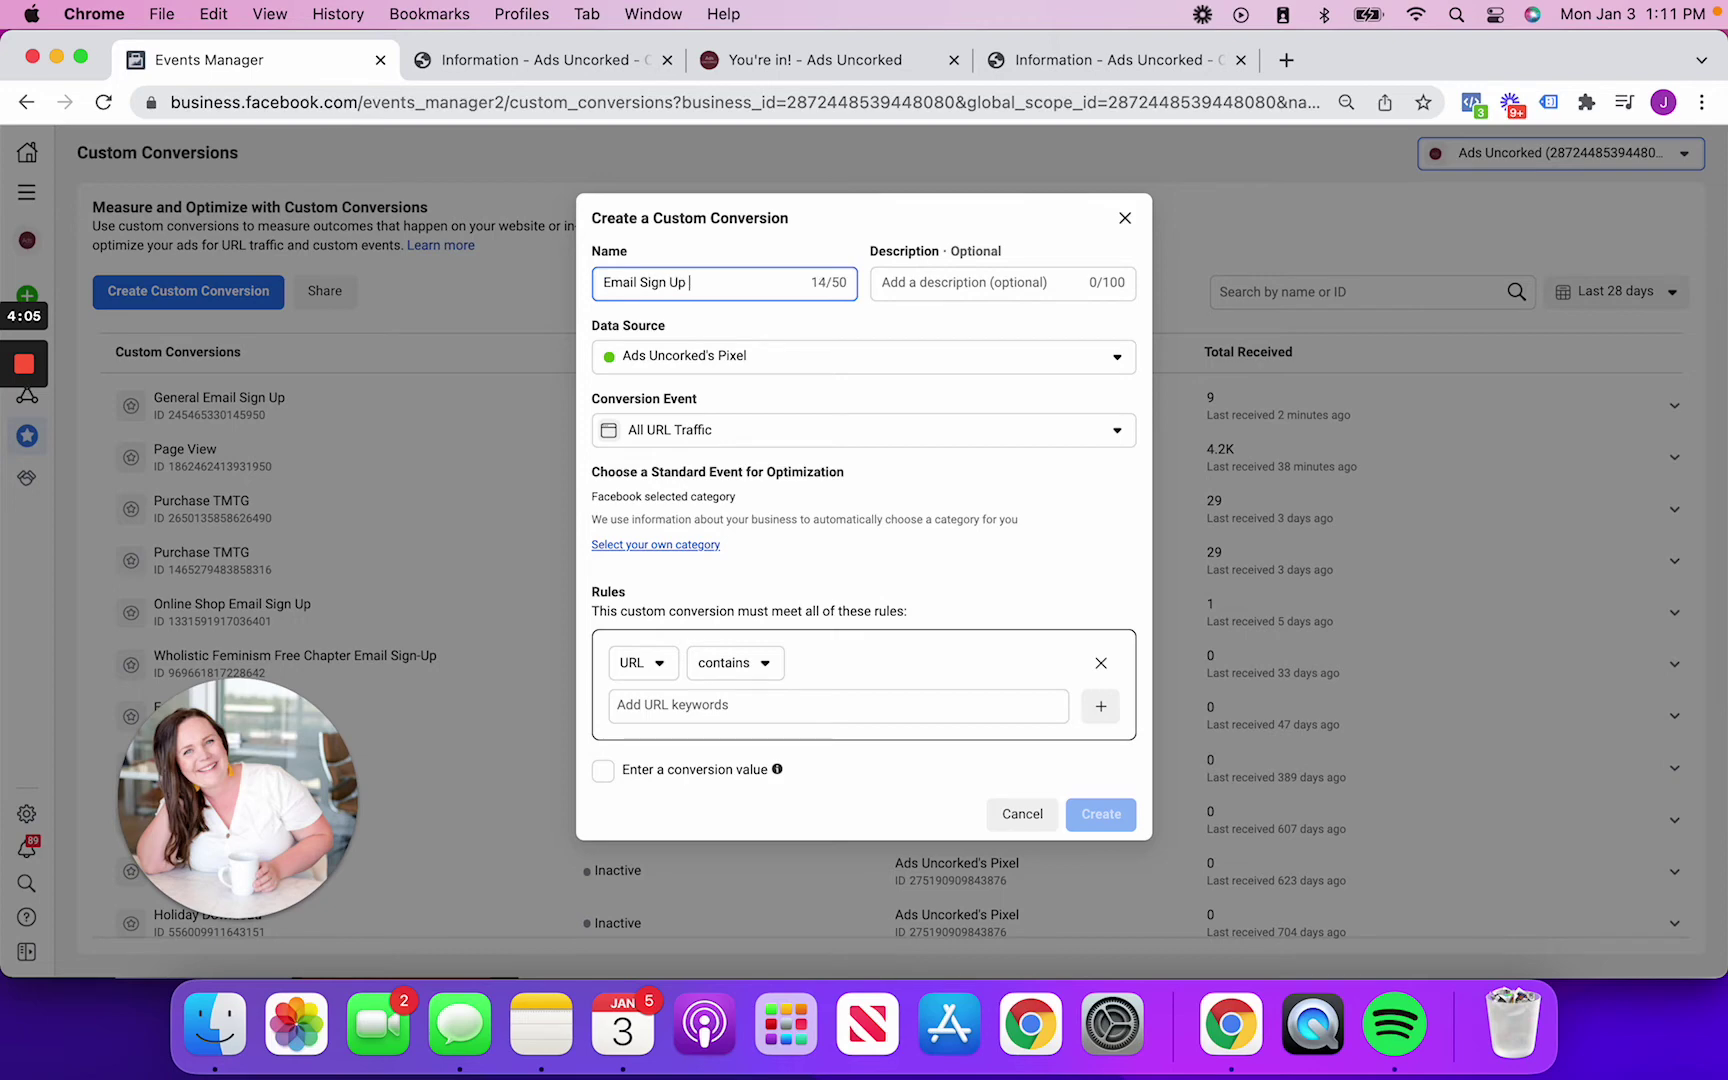
{"action": "type", "text": "Up"}
{"action": "key", "text": "super+a"}
{"action": "type", "text": "Free Download/Emai"}
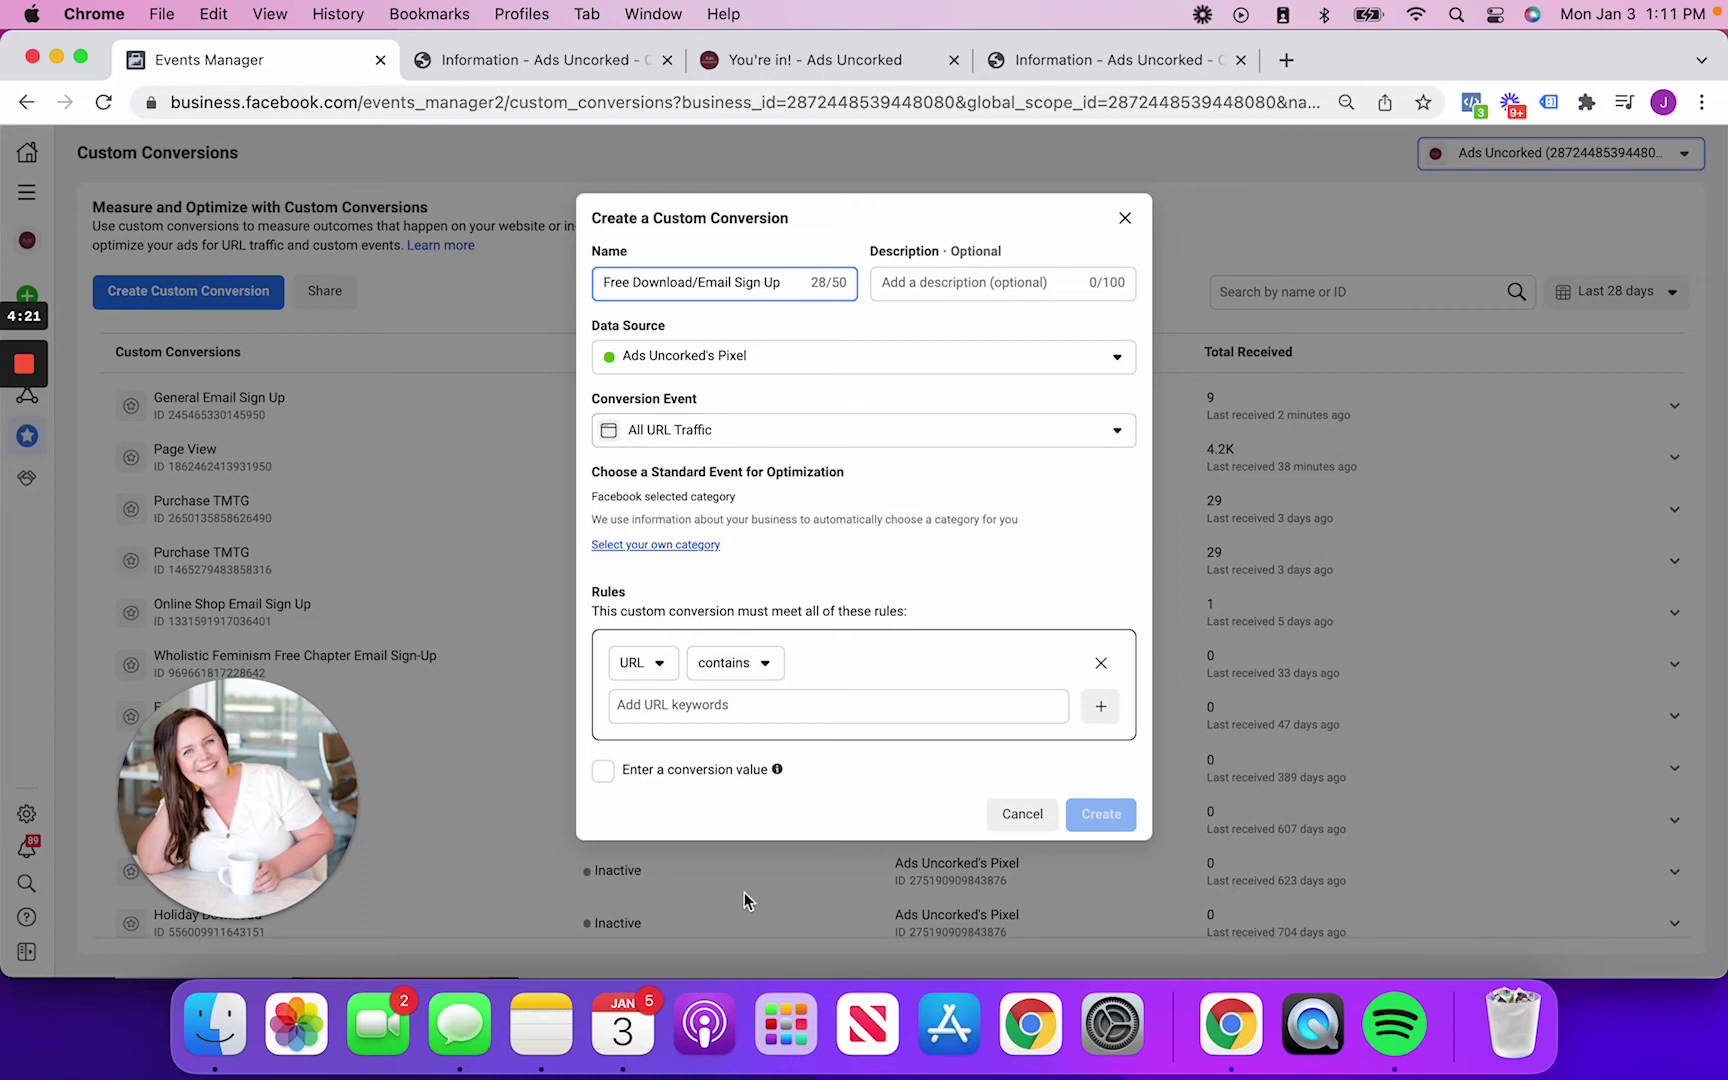
{"action": "left_click", "coordinate": [697, 710]}
Add /youre-in as the URL-contains keyword and compare it with the thank-you page address
{"action": "type", "text": "/youre-in"}
{"action": "key", "text": "Return"}
{"action": "left_click", "coordinate": [965, 607]}
{"action": "left_click", "coordinate": [843, 68]}
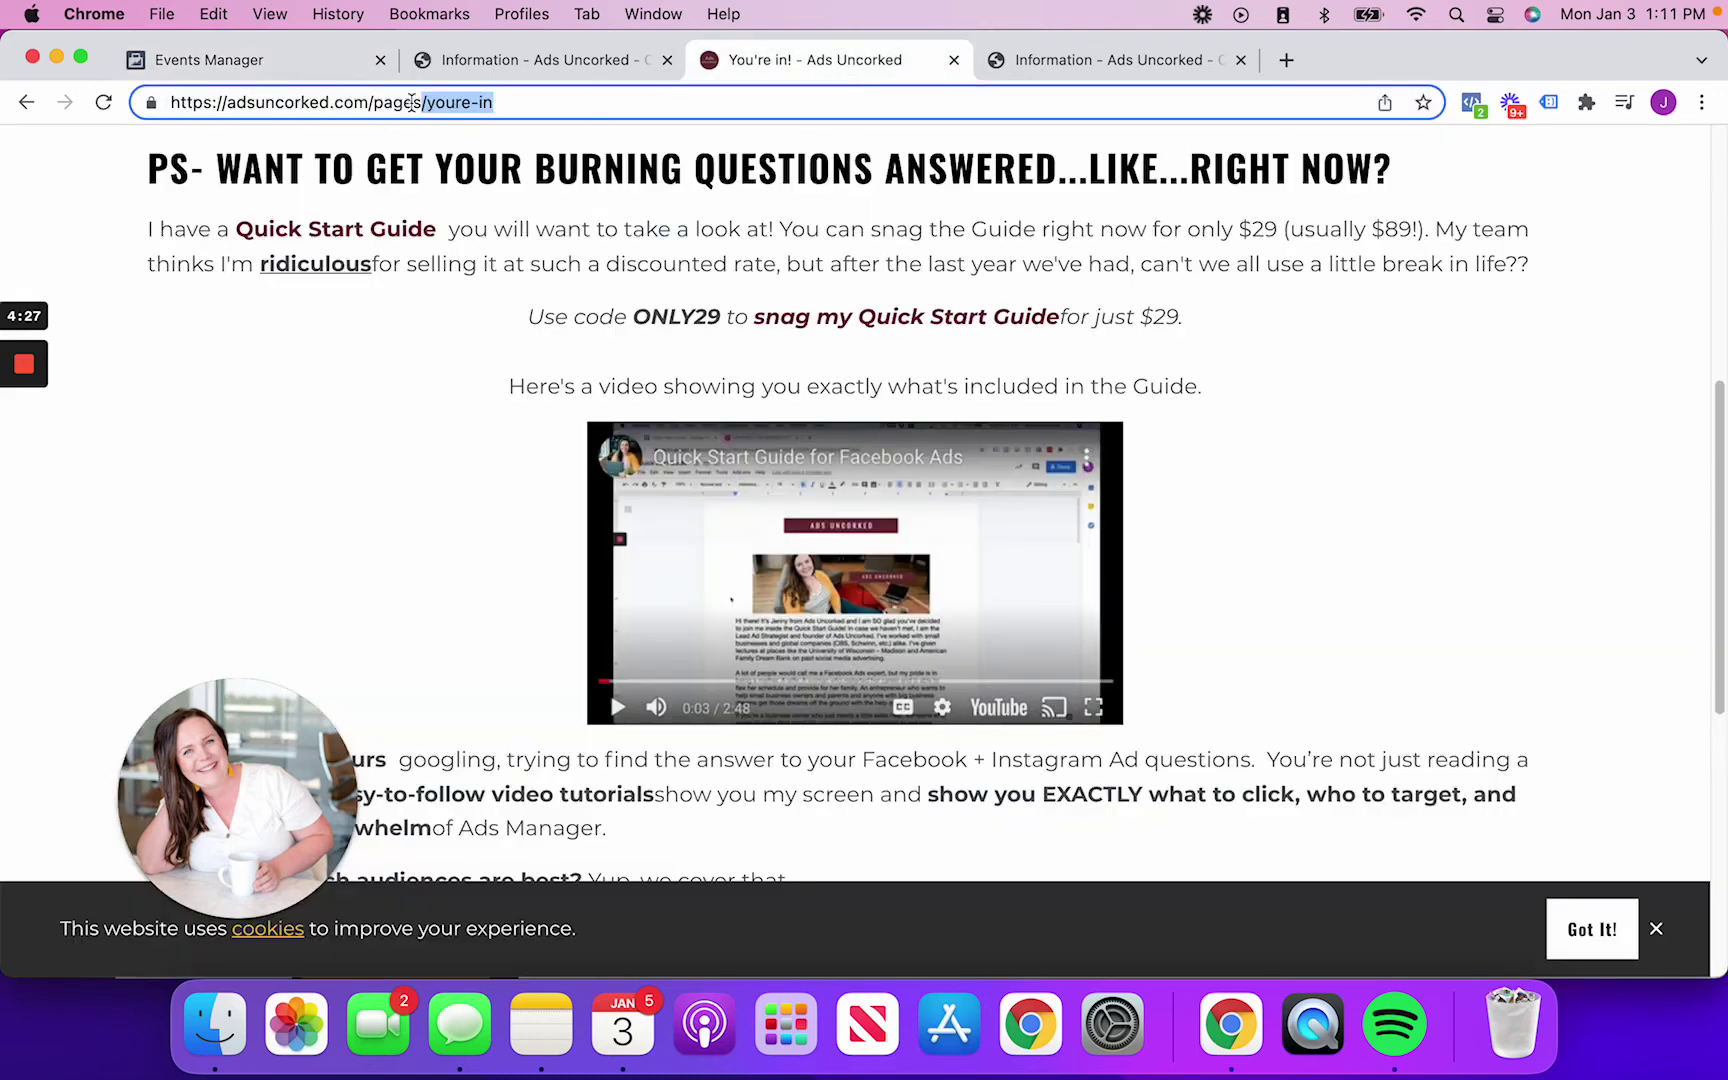
{"action": "left_click", "coordinate": [300, 62]}
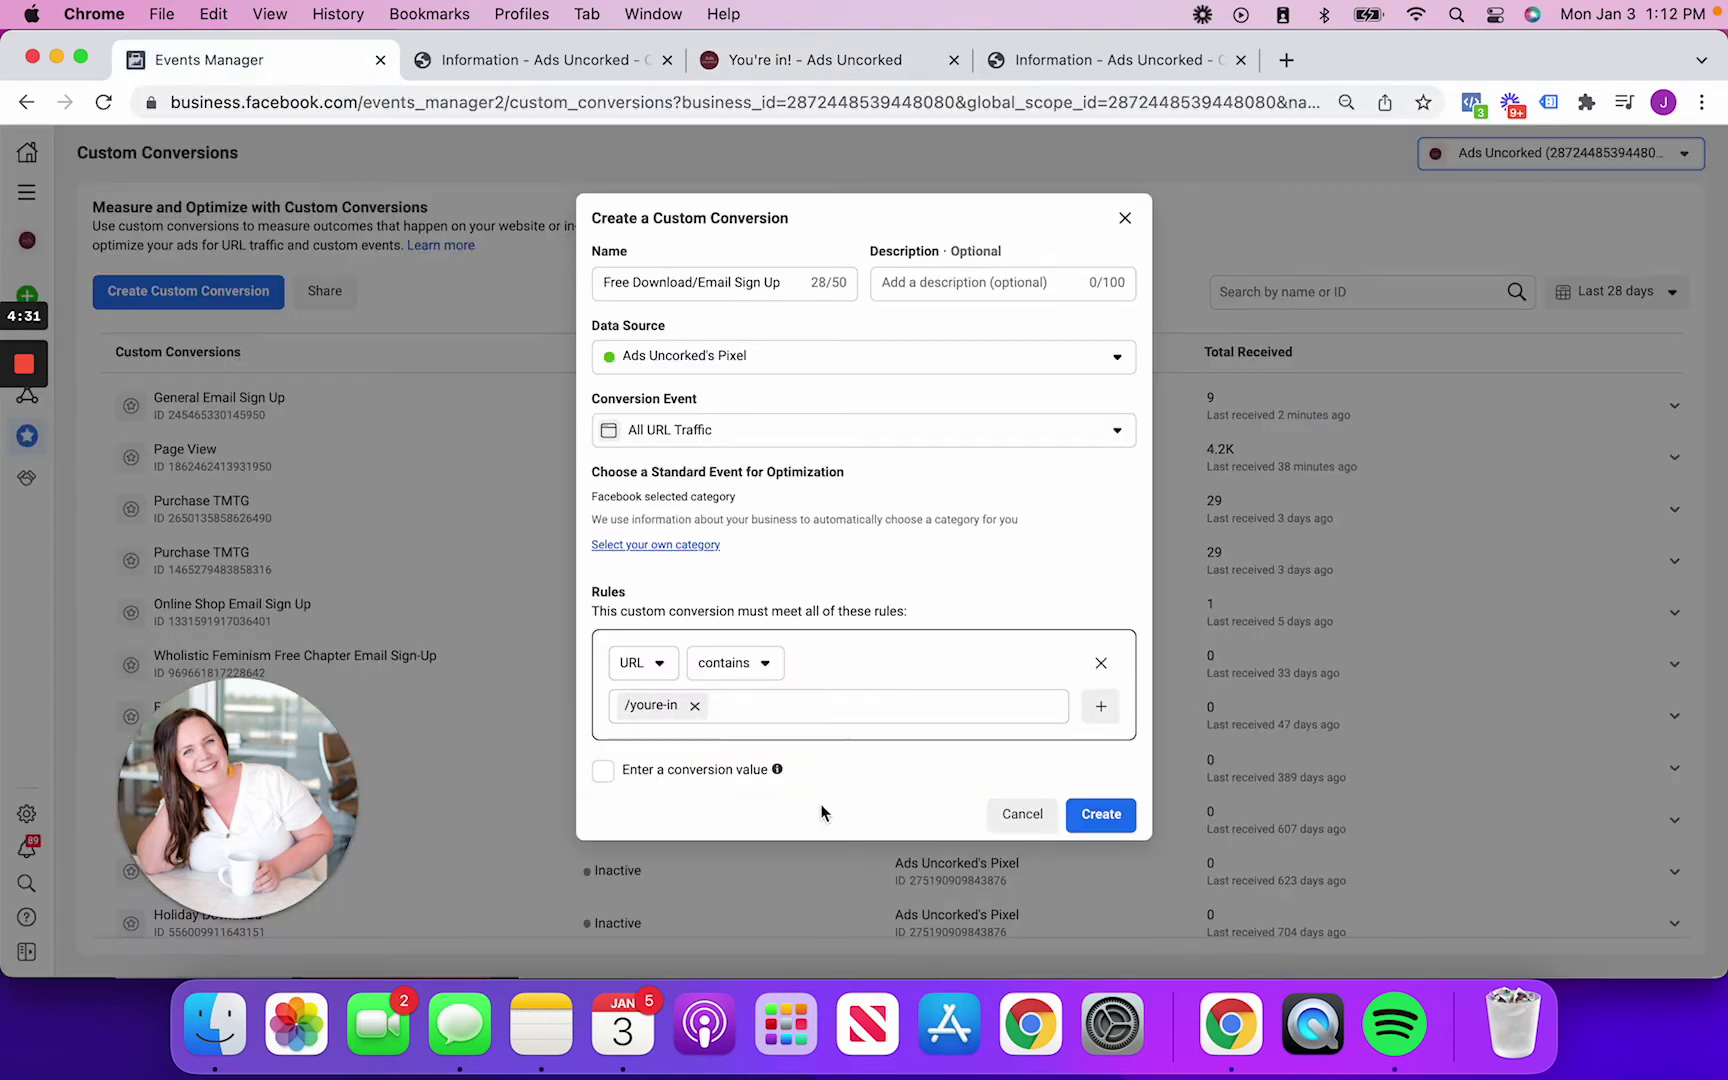
{"action": "left_click", "coordinate": [660, 286]}
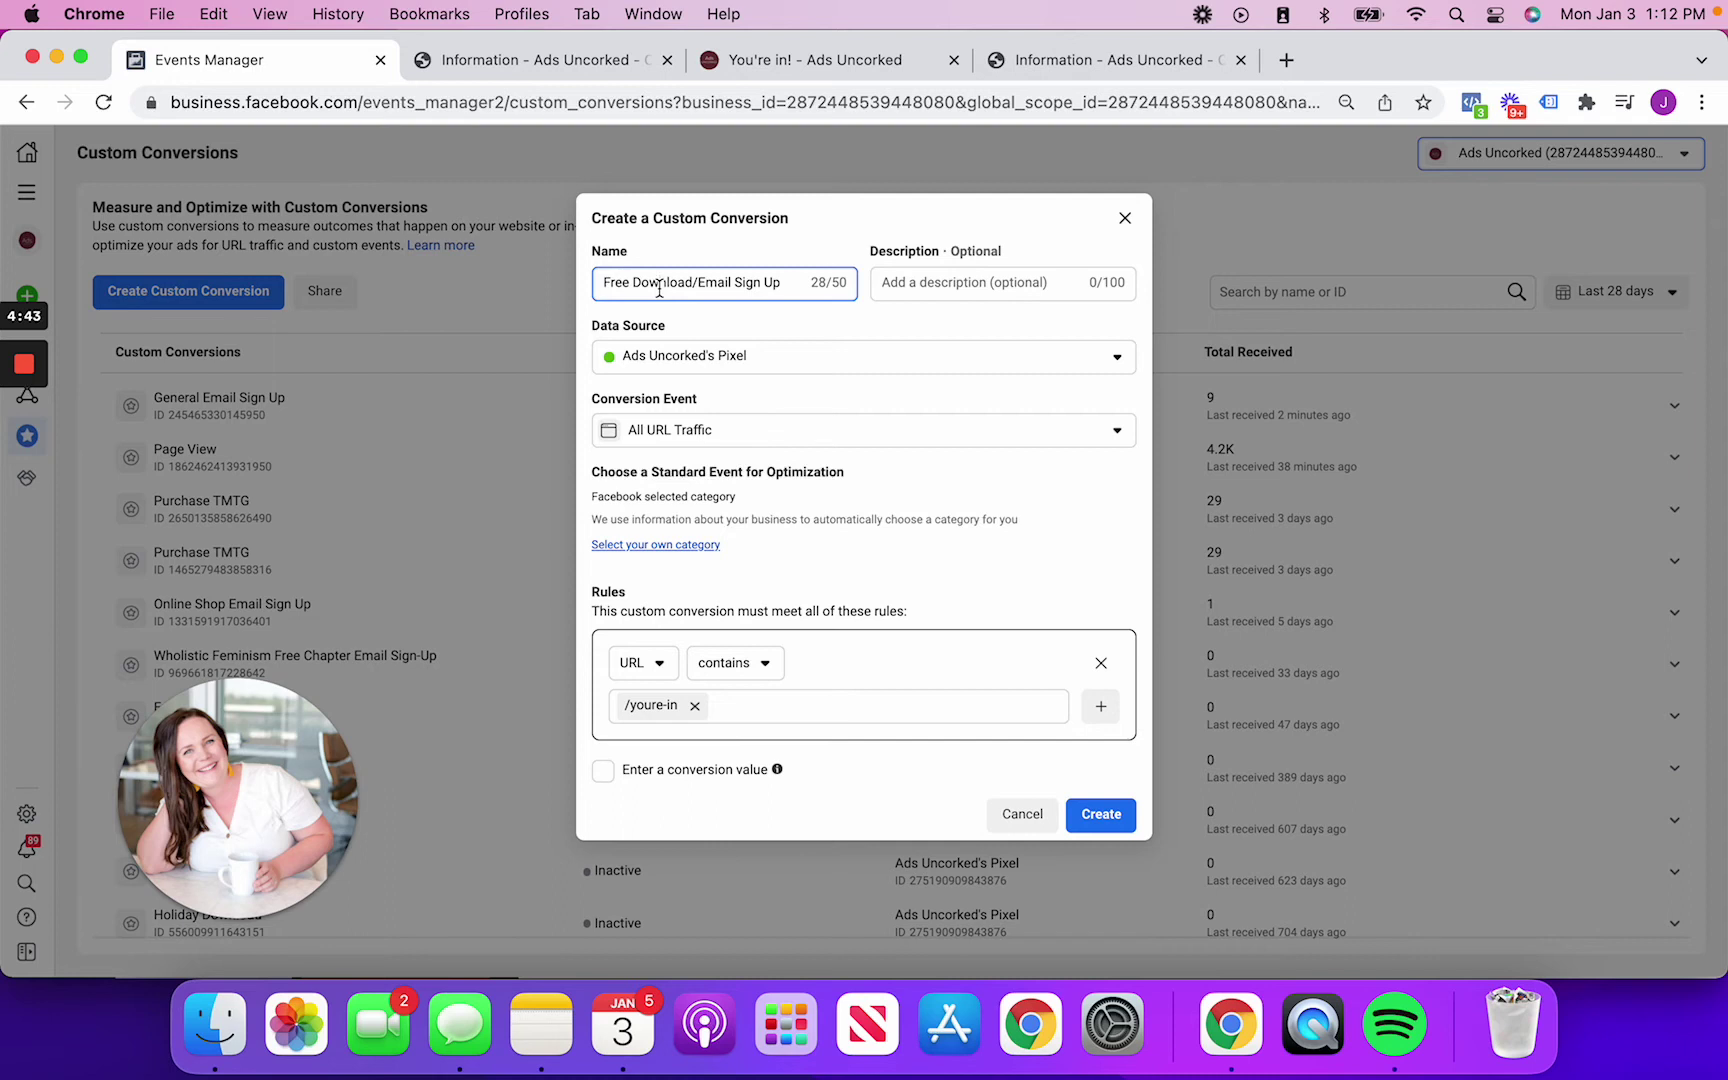
Close the stray YouTube tab, reselect the youre-in part of the thank-you URL, and return to the form
{"action": "left_click", "coordinate": [787, 62]}
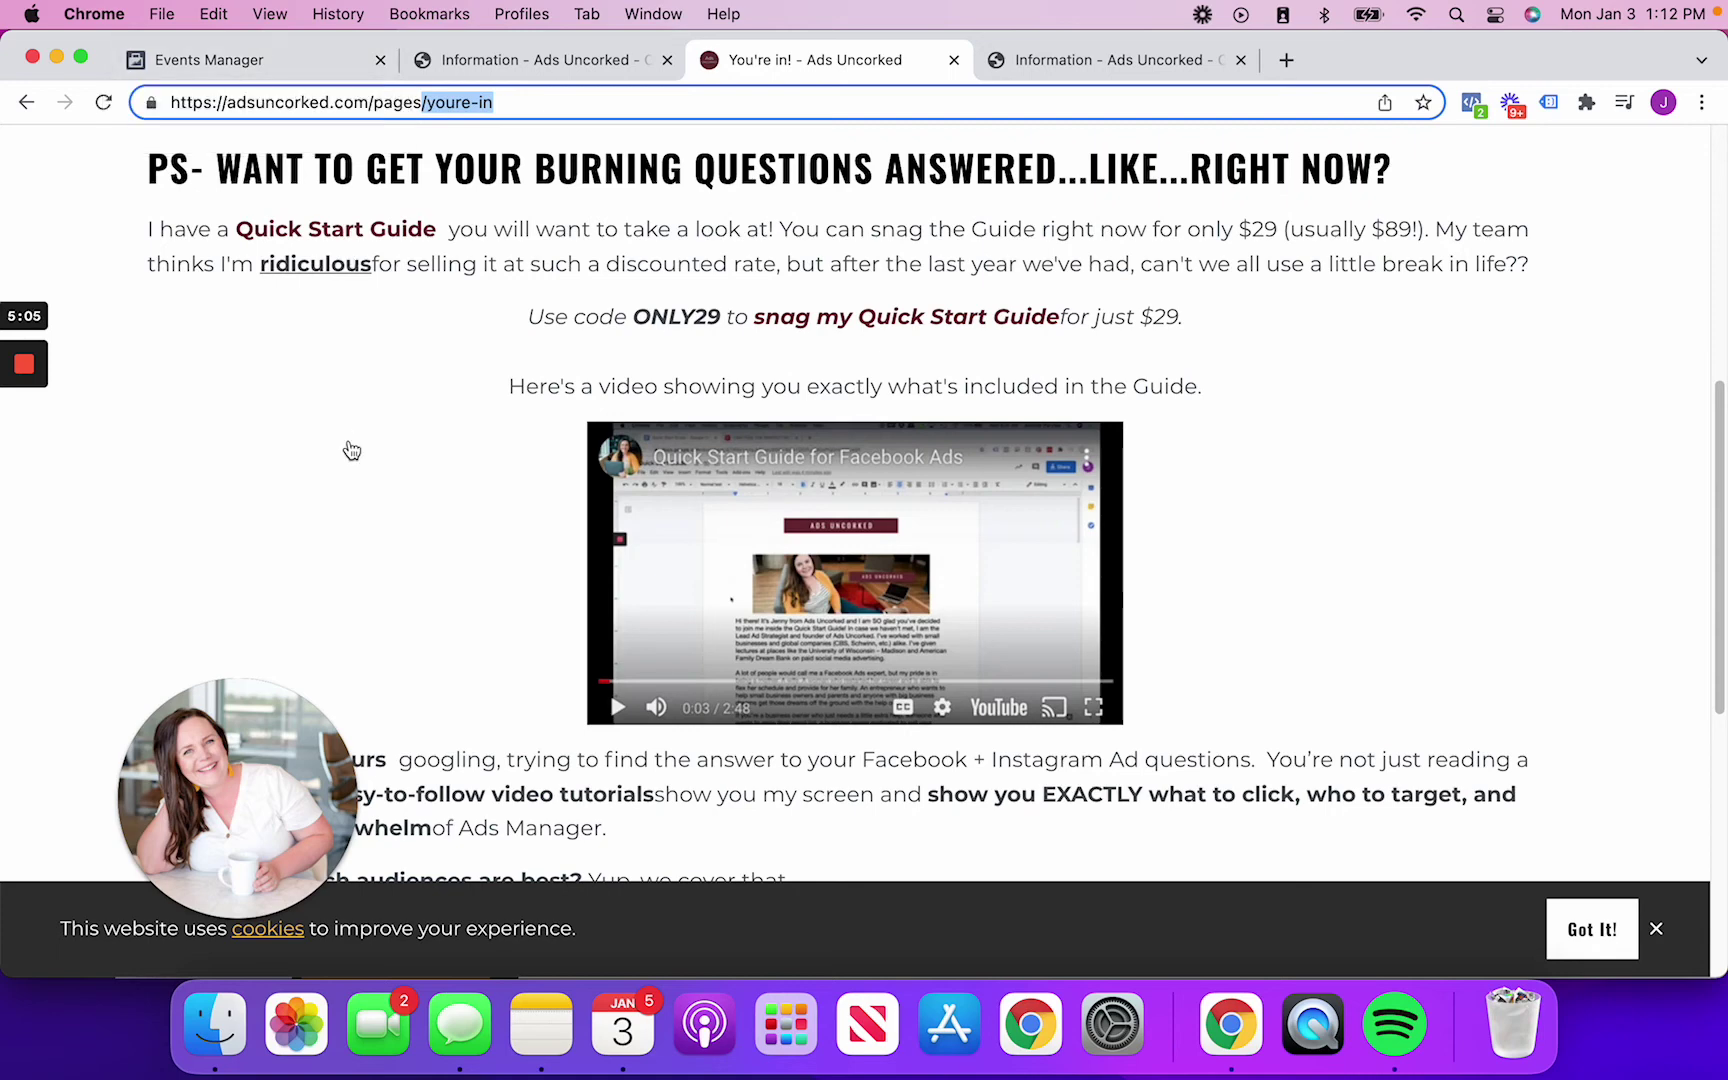
{"action": "left_click", "coordinate": [806, 457]}
{"action": "left_click", "coordinate": [803, 55]}
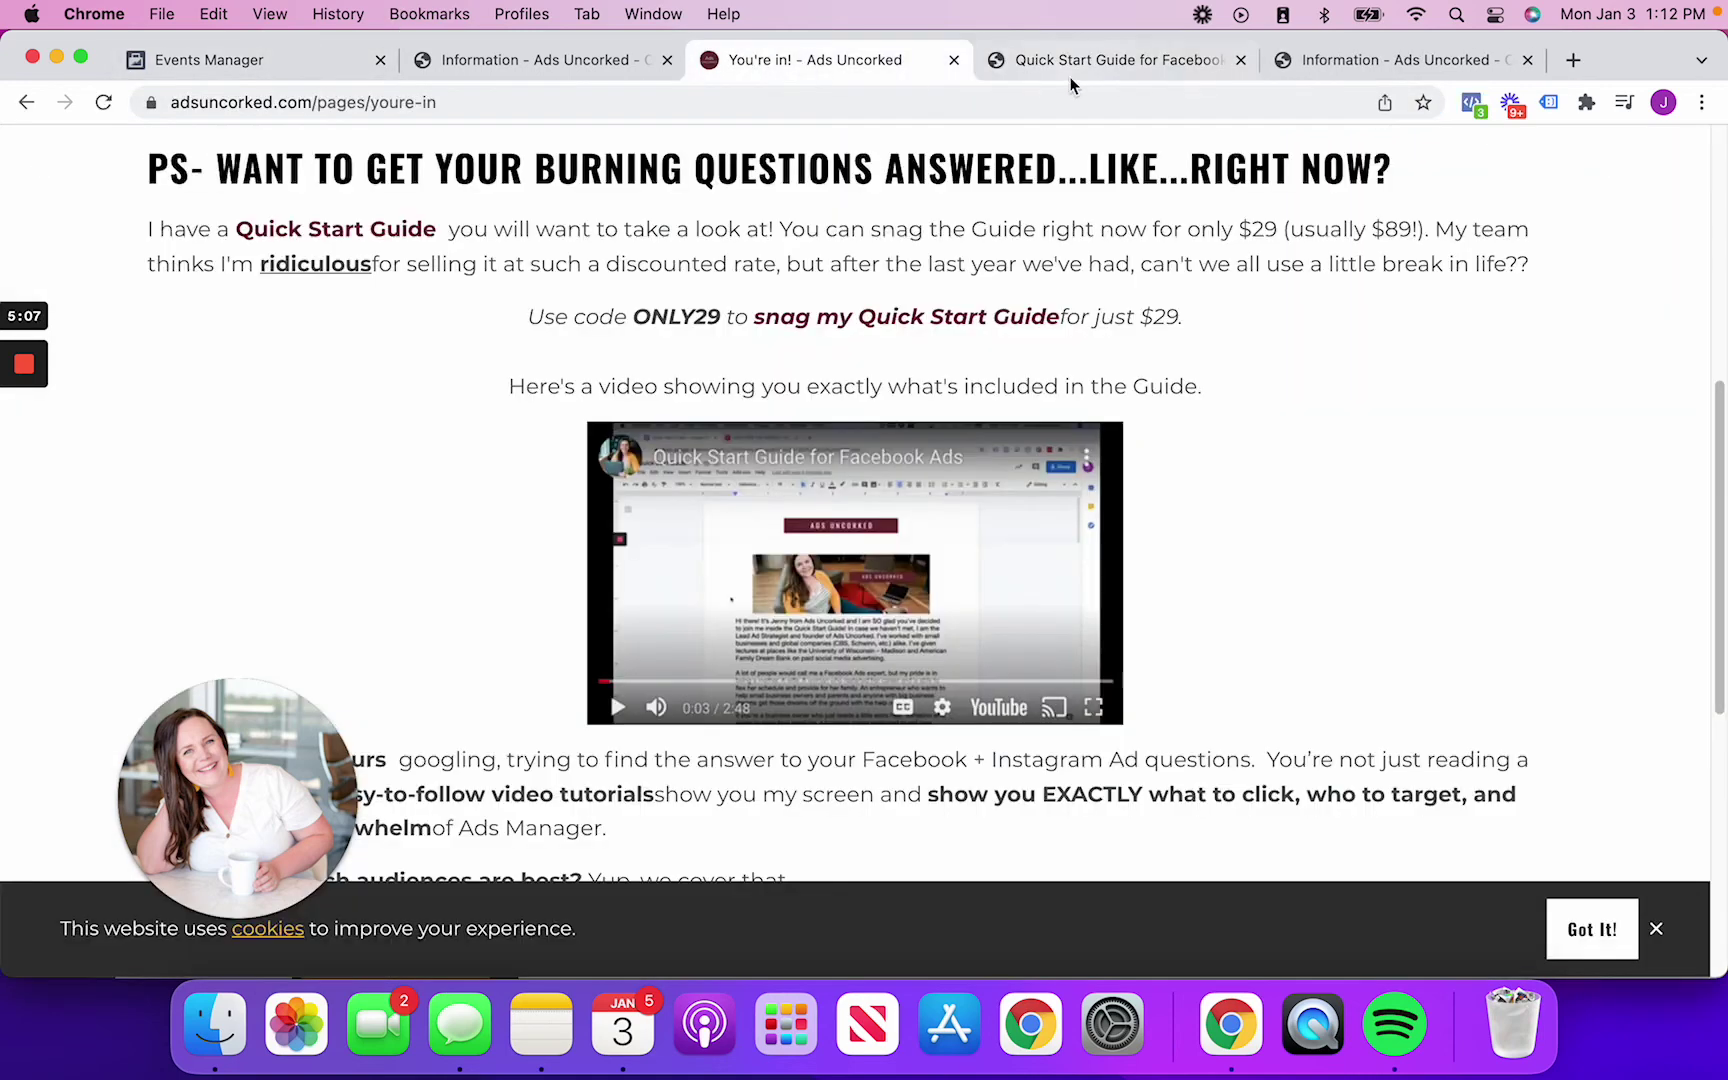
{"action": "left_click", "coordinate": [1240, 60]}
{"action": "left_click_drag", "start_coordinate": [436, 108], "coordinate": [387, 107]}
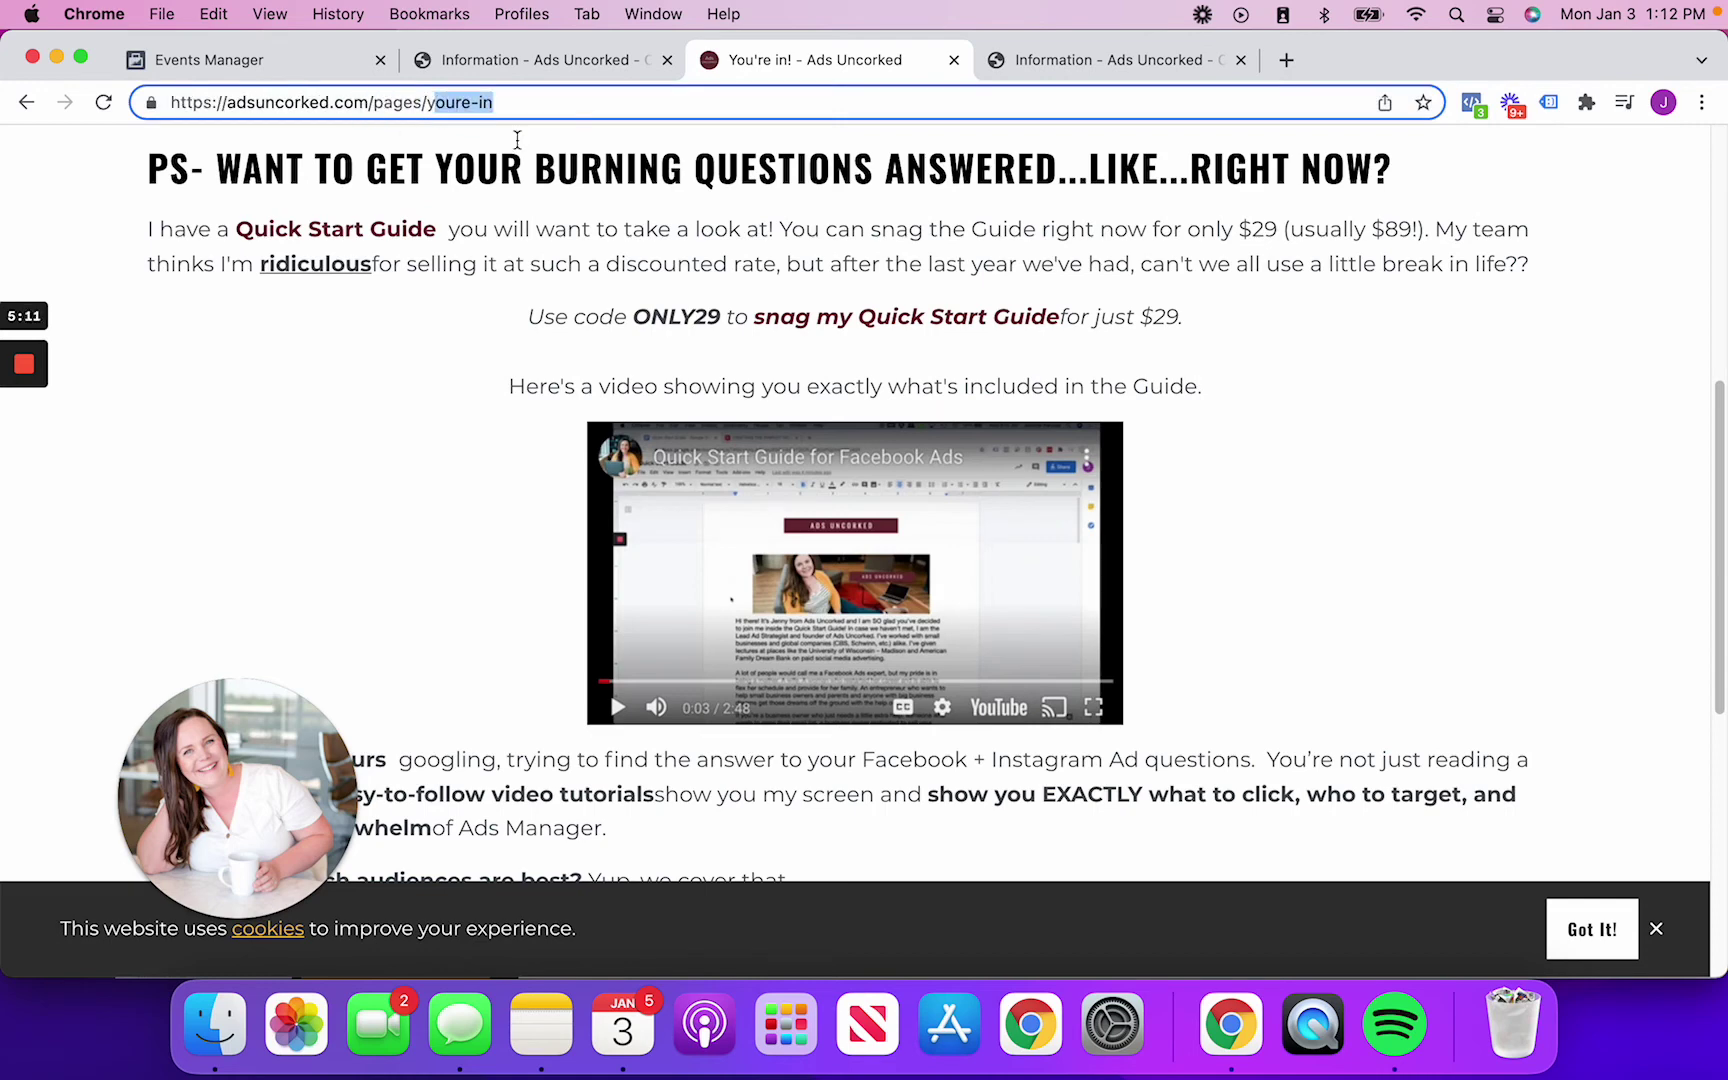
{"action": "left_click", "coordinate": [313, 64]}
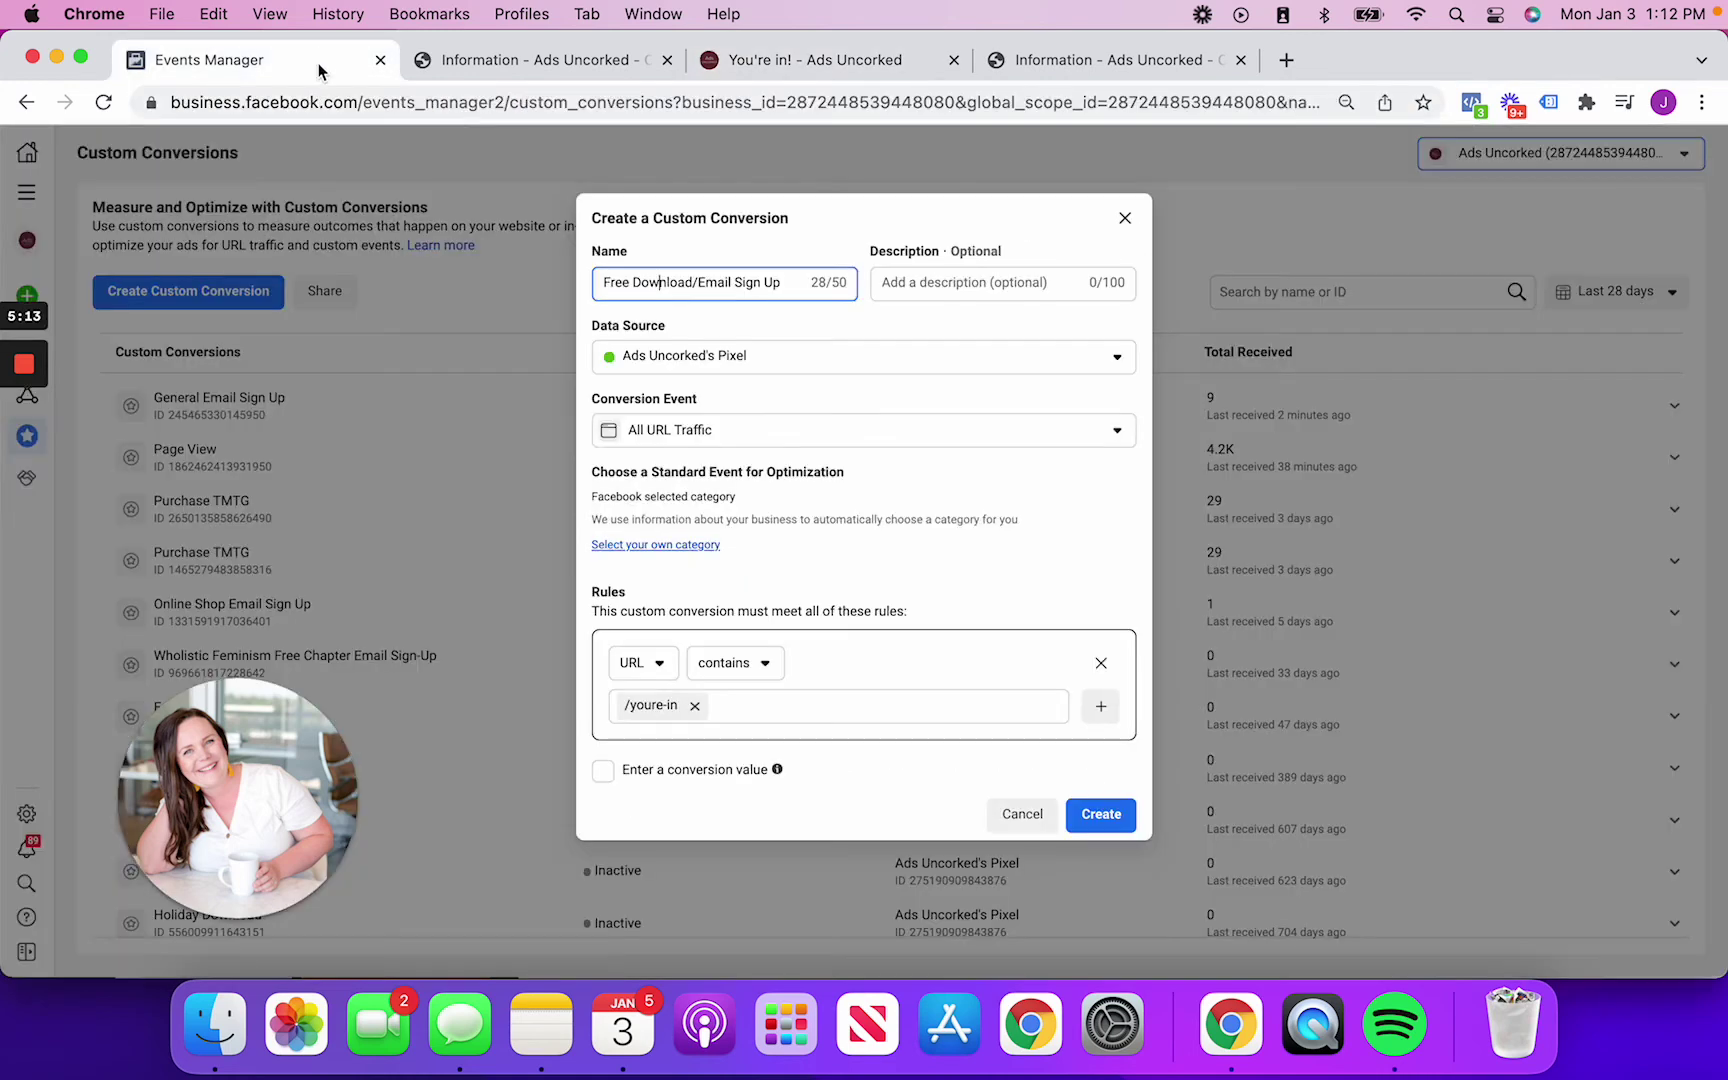
Confirm creation of the Free Download/Email Sign Up conversion with its /youre-in URL rule
{"action": "left_click", "coordinate": [1103, 815]}
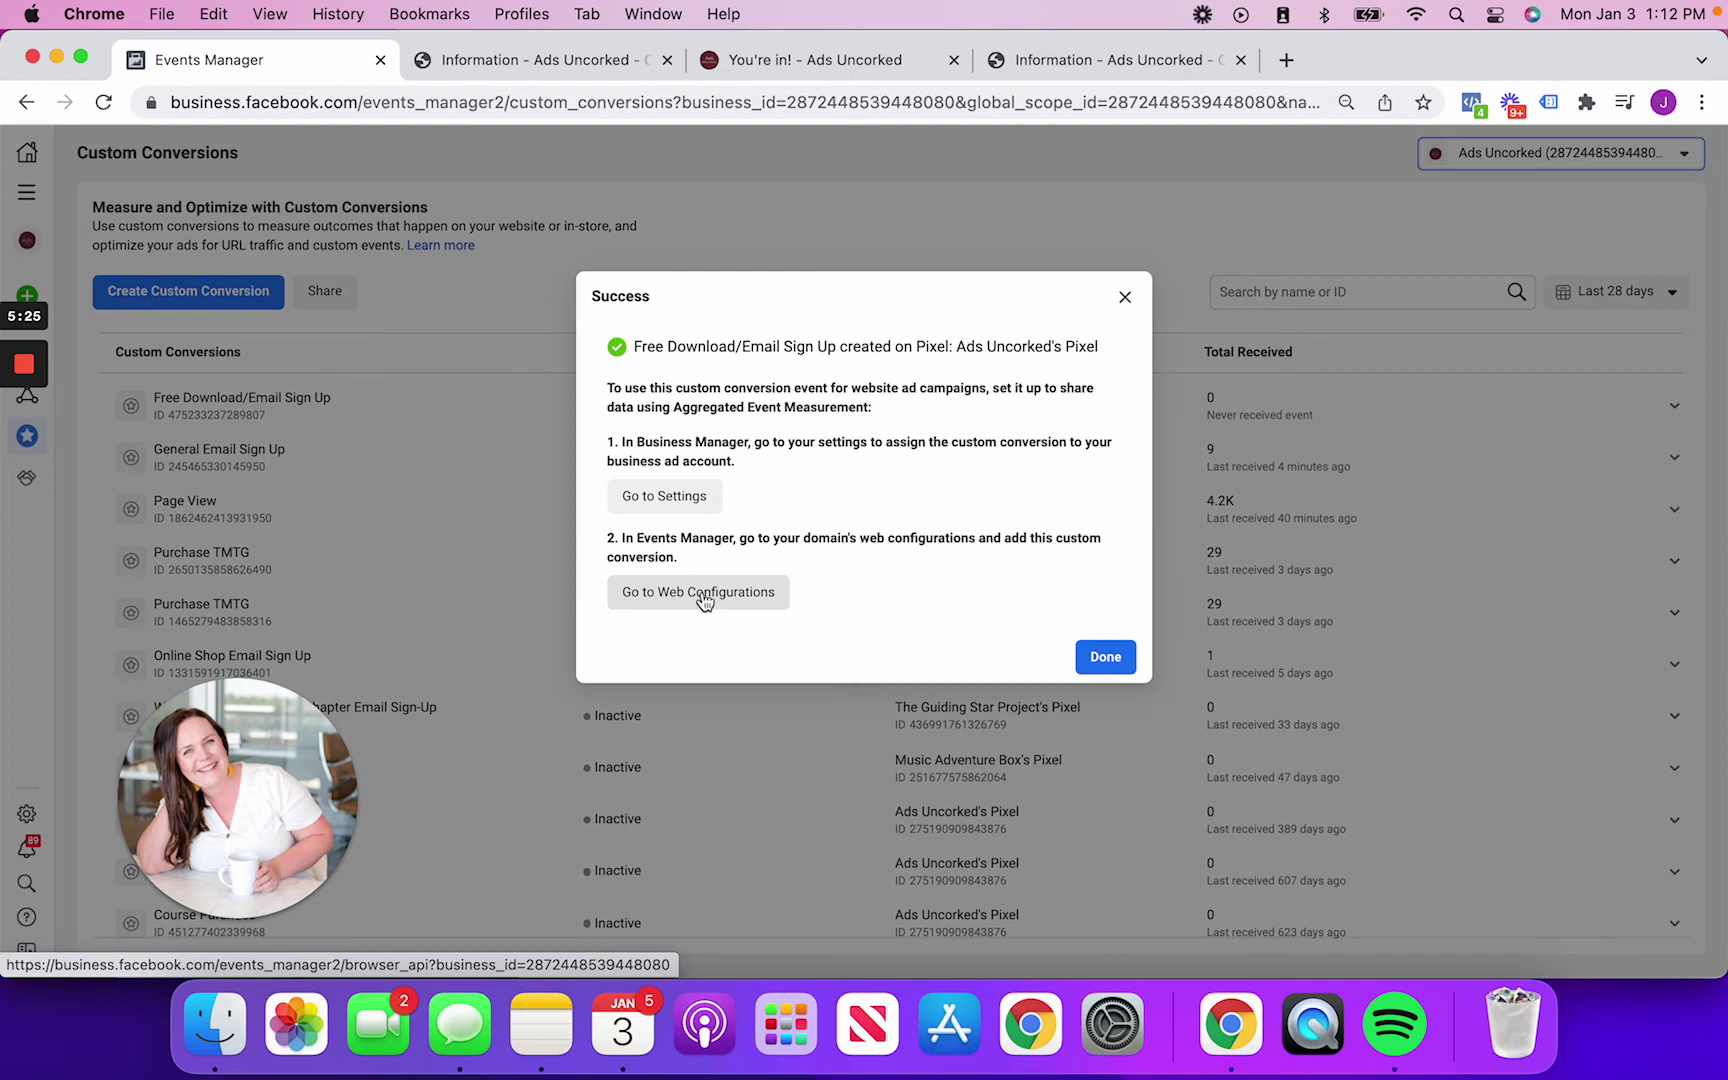
In Business Settings, add the Ads Uncorked ad account, found by searching 'ads', under Connected Assets
{"action": "left_click", "coordinate": [678, 501]}
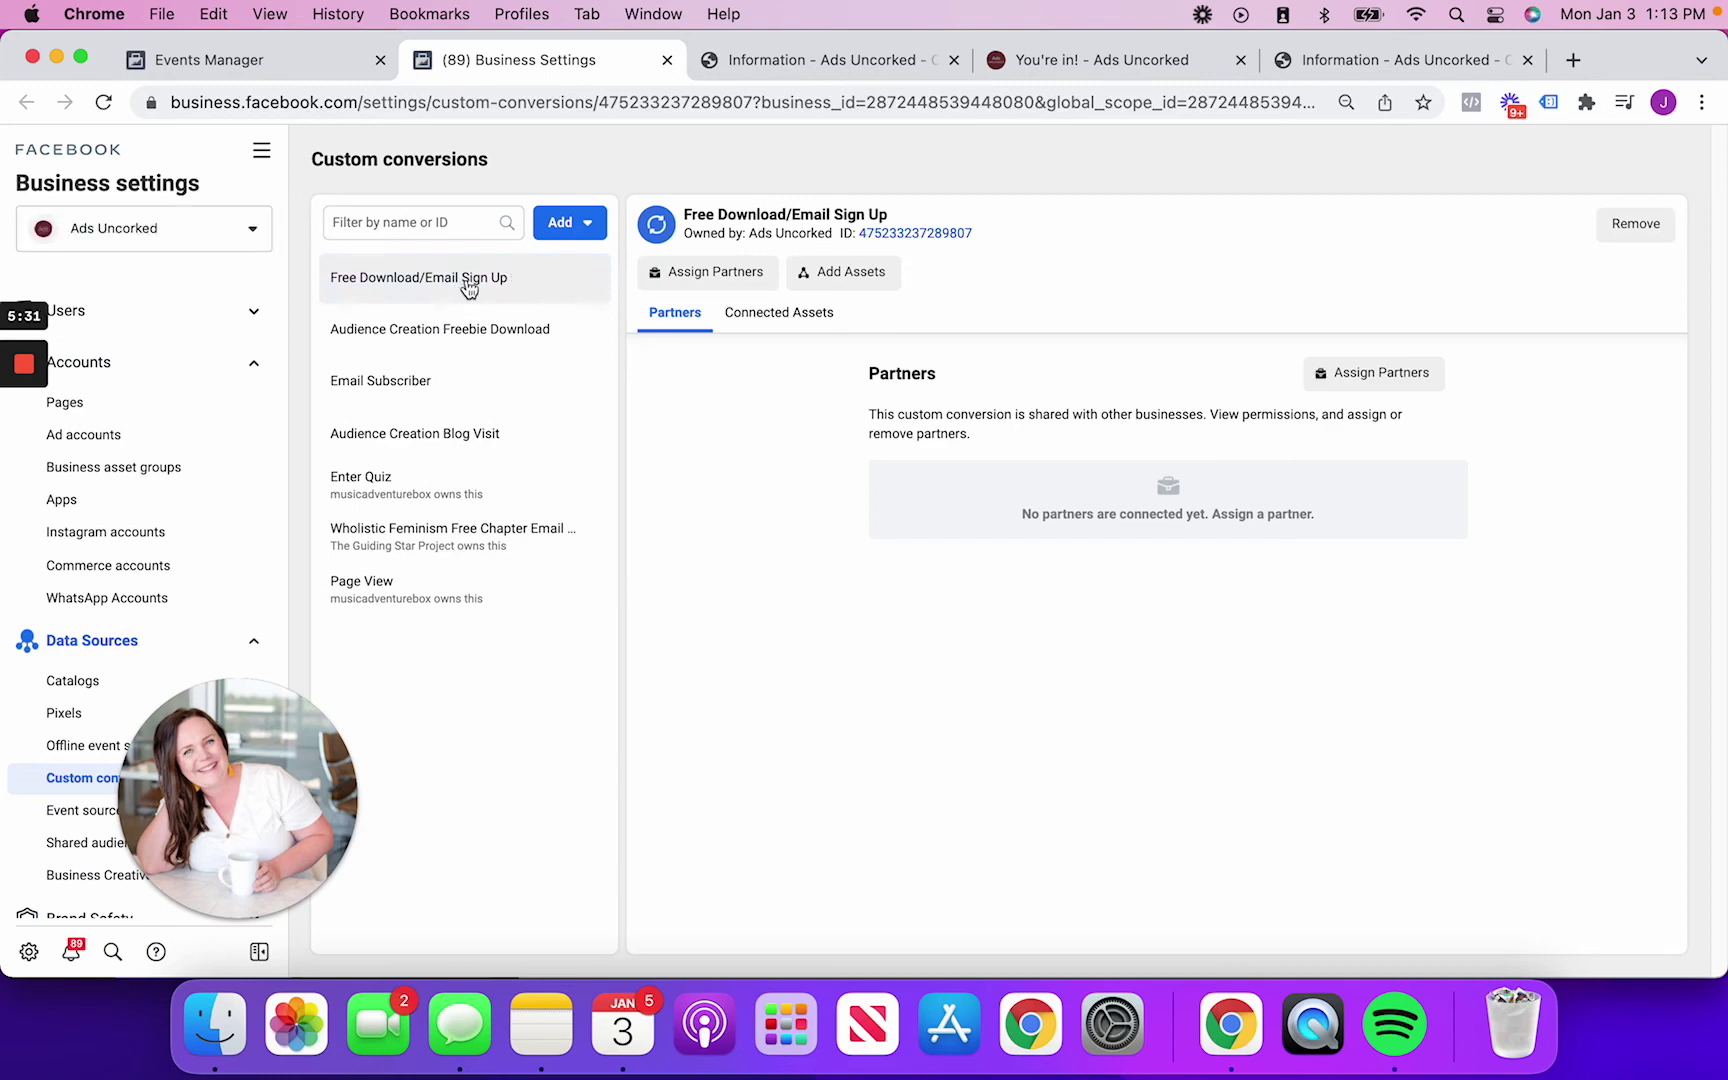
{"action": "left_click", "coordinate": [790, 314]}
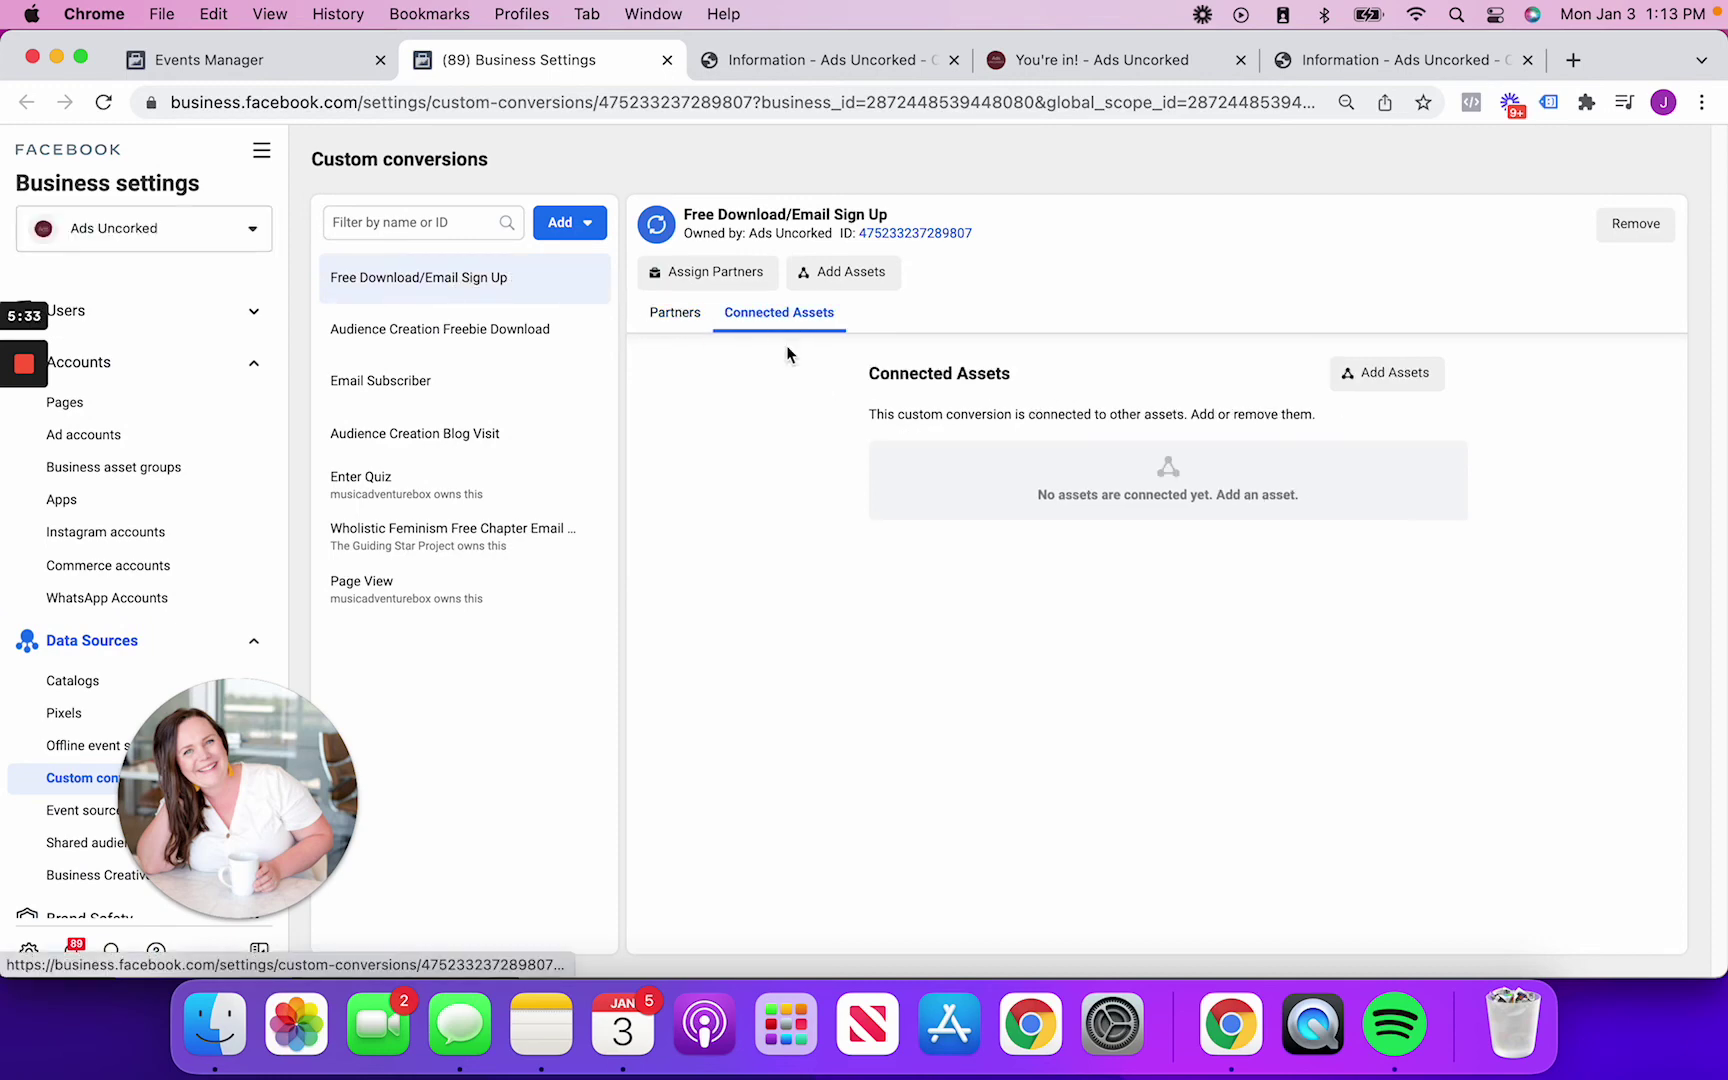
{"action": "left_click", "coordinate": [1385, 385]}
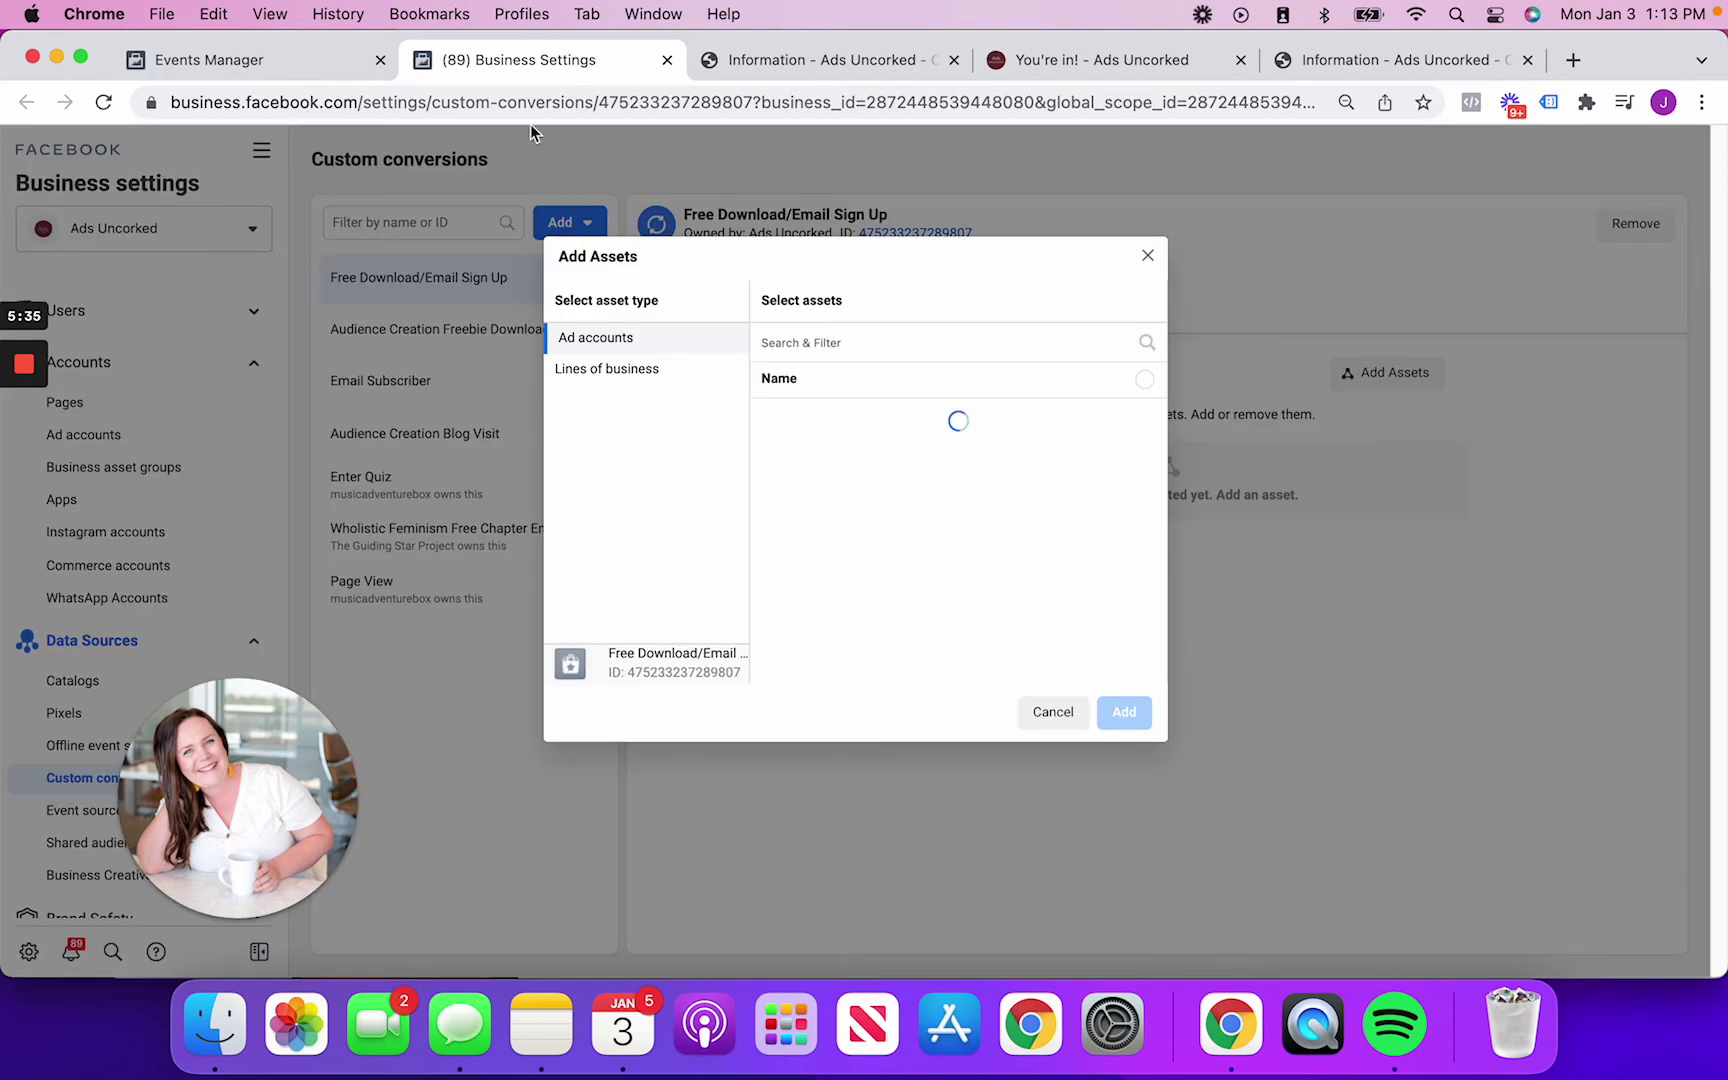
{"action": "left_click", "coordinate": [801, 337]}
{"action": "type", "text": "ads"}
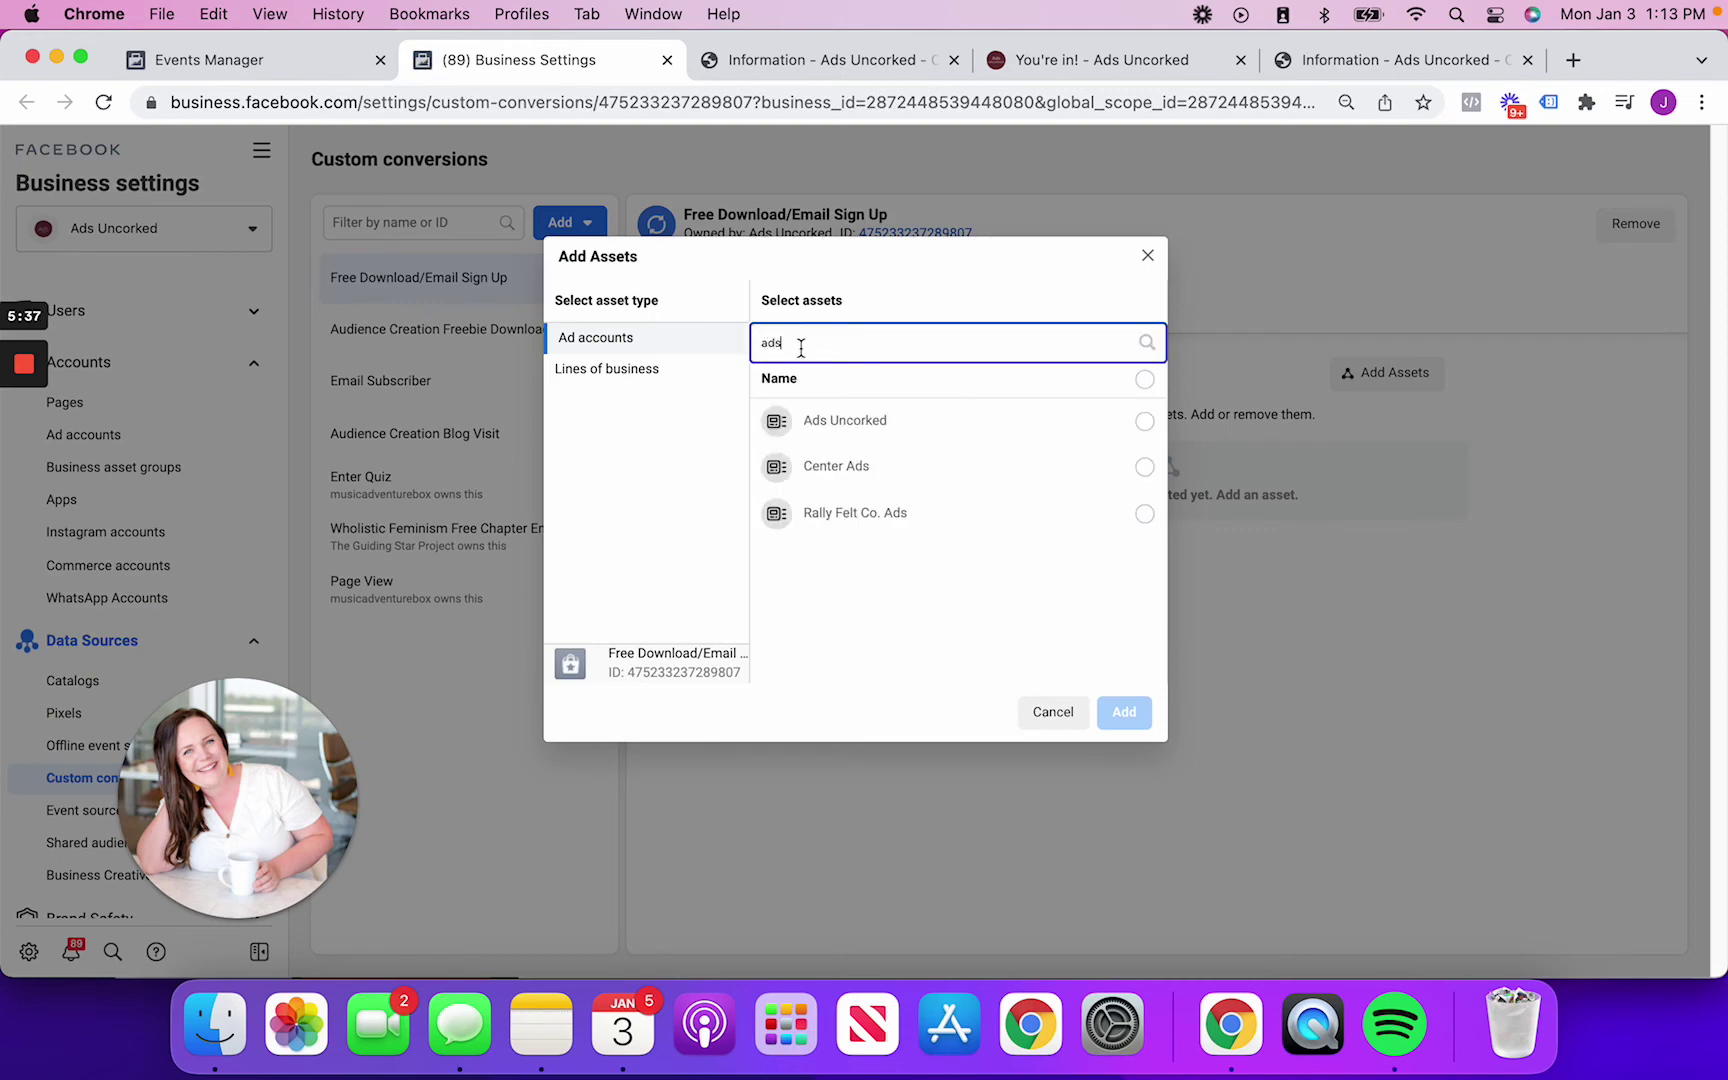
{"action": "left_click", "coordinate": [838, 420]}
{"action": "left_click", "coordinate": [1120, 712]}
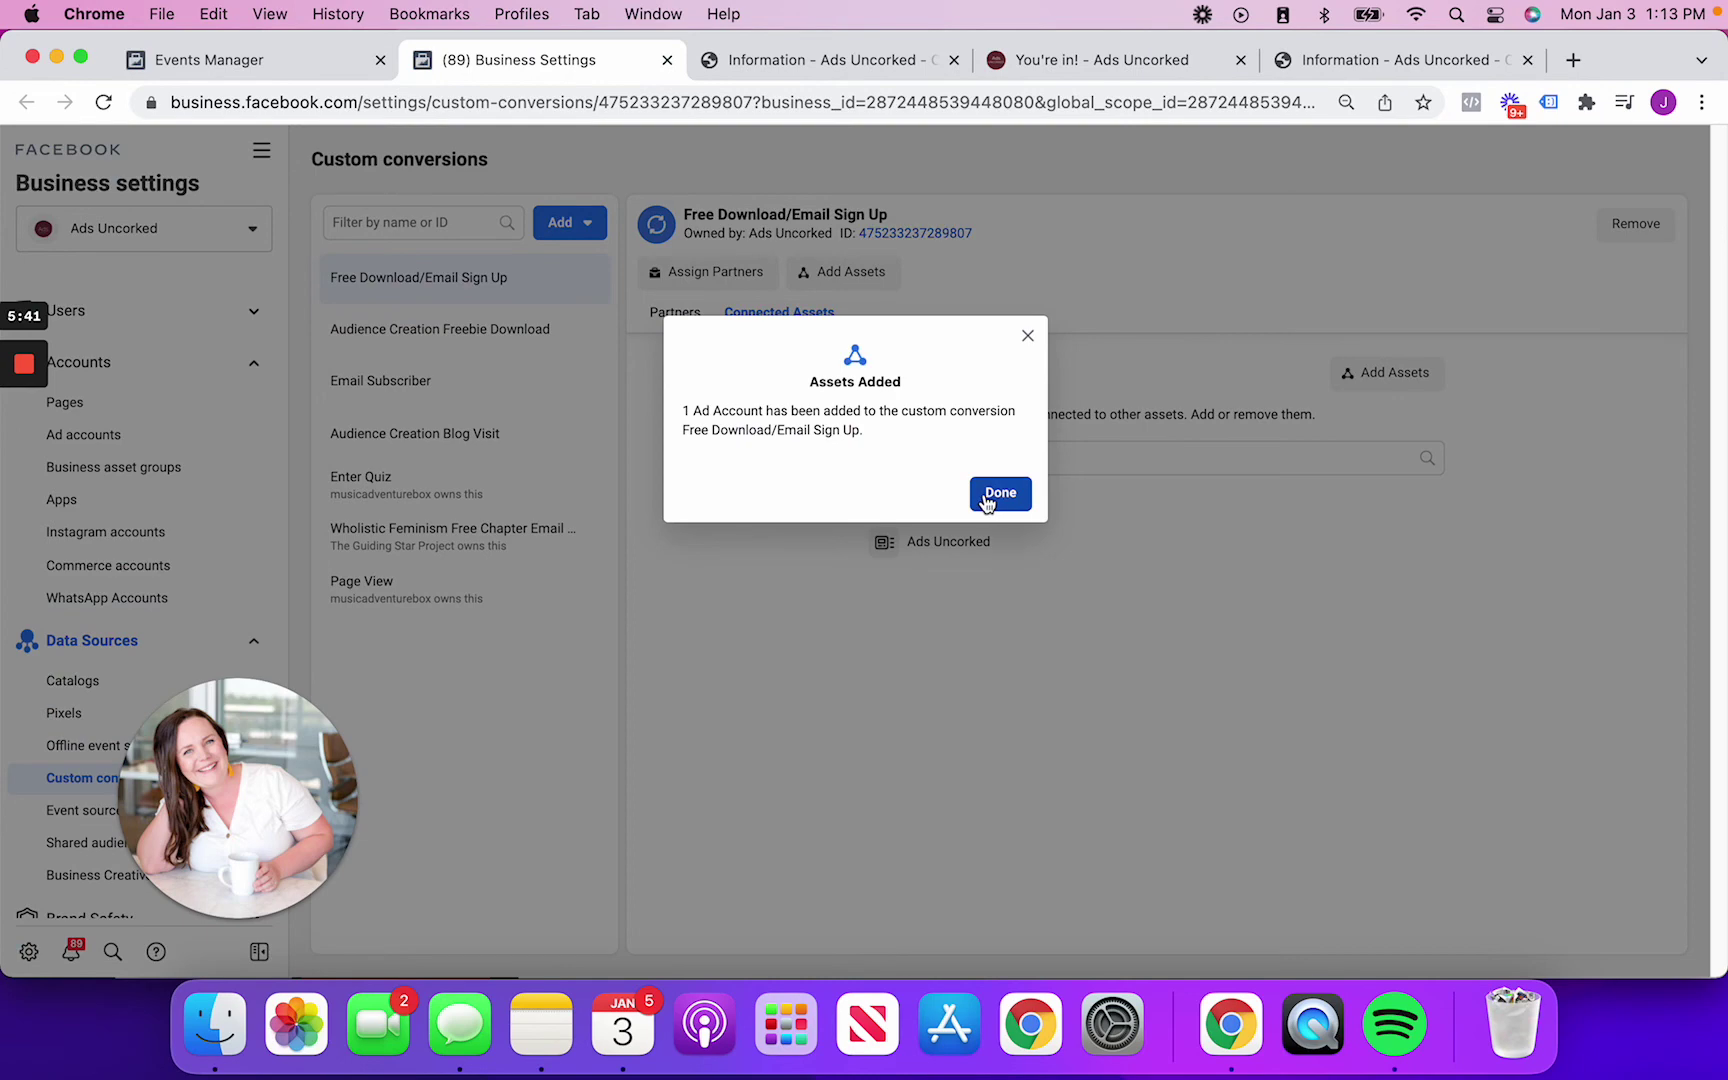
{"action": "left_click", "coordinate": [1000, 493]}
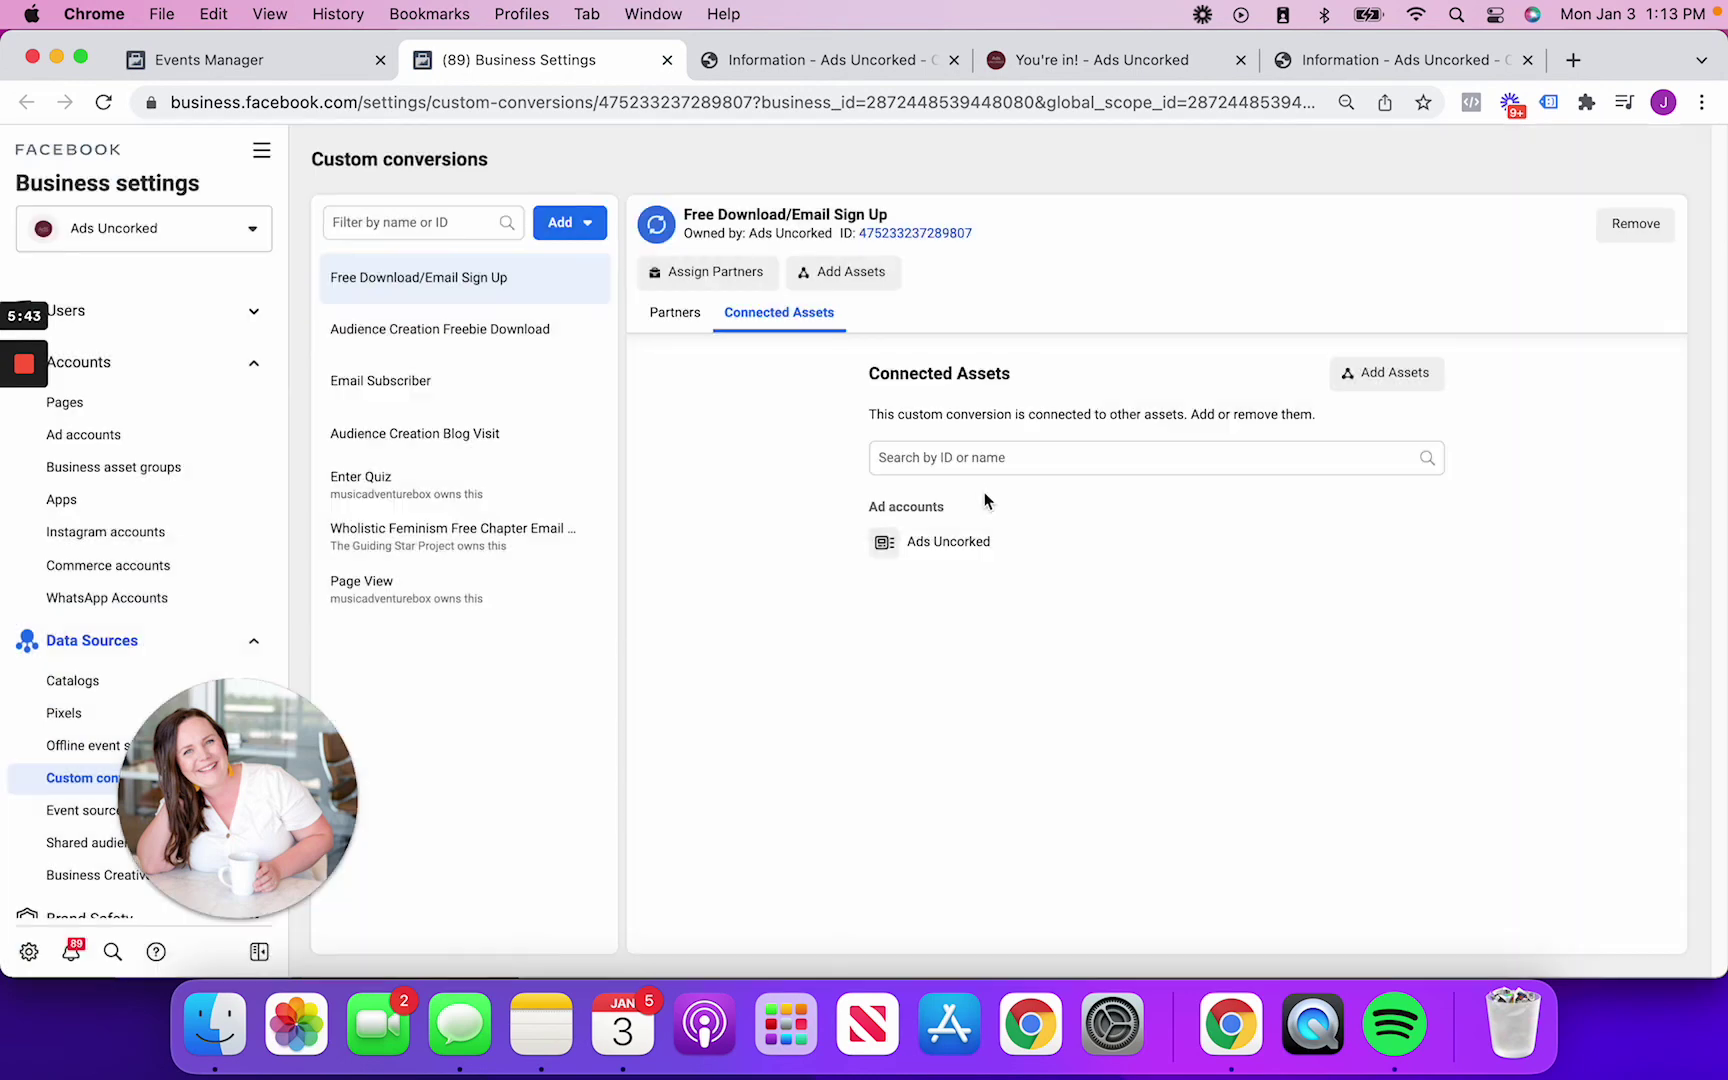
Open Web Event Configurations from Events Manager and expand thematchingtieguy.com's configured events
{"action": "left_click", "coordinate": [280, 68]}
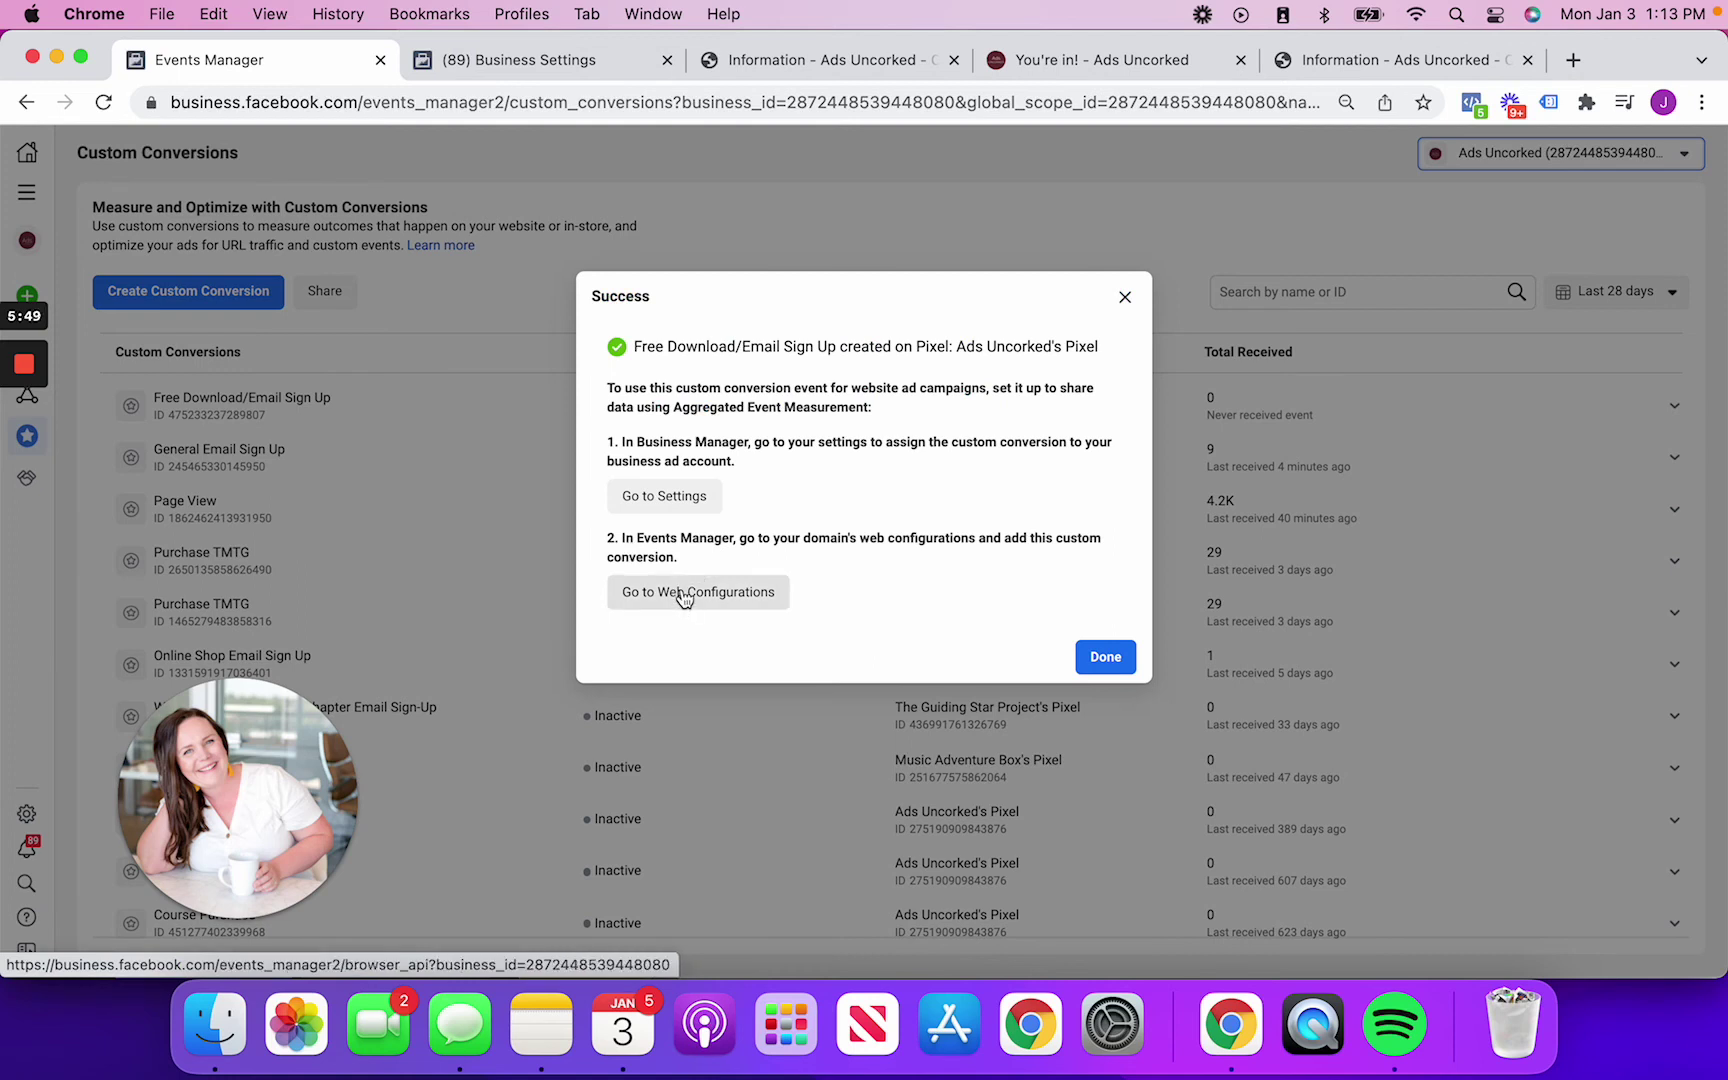
{"action": "left_click", "coordinate": [682, 594]}
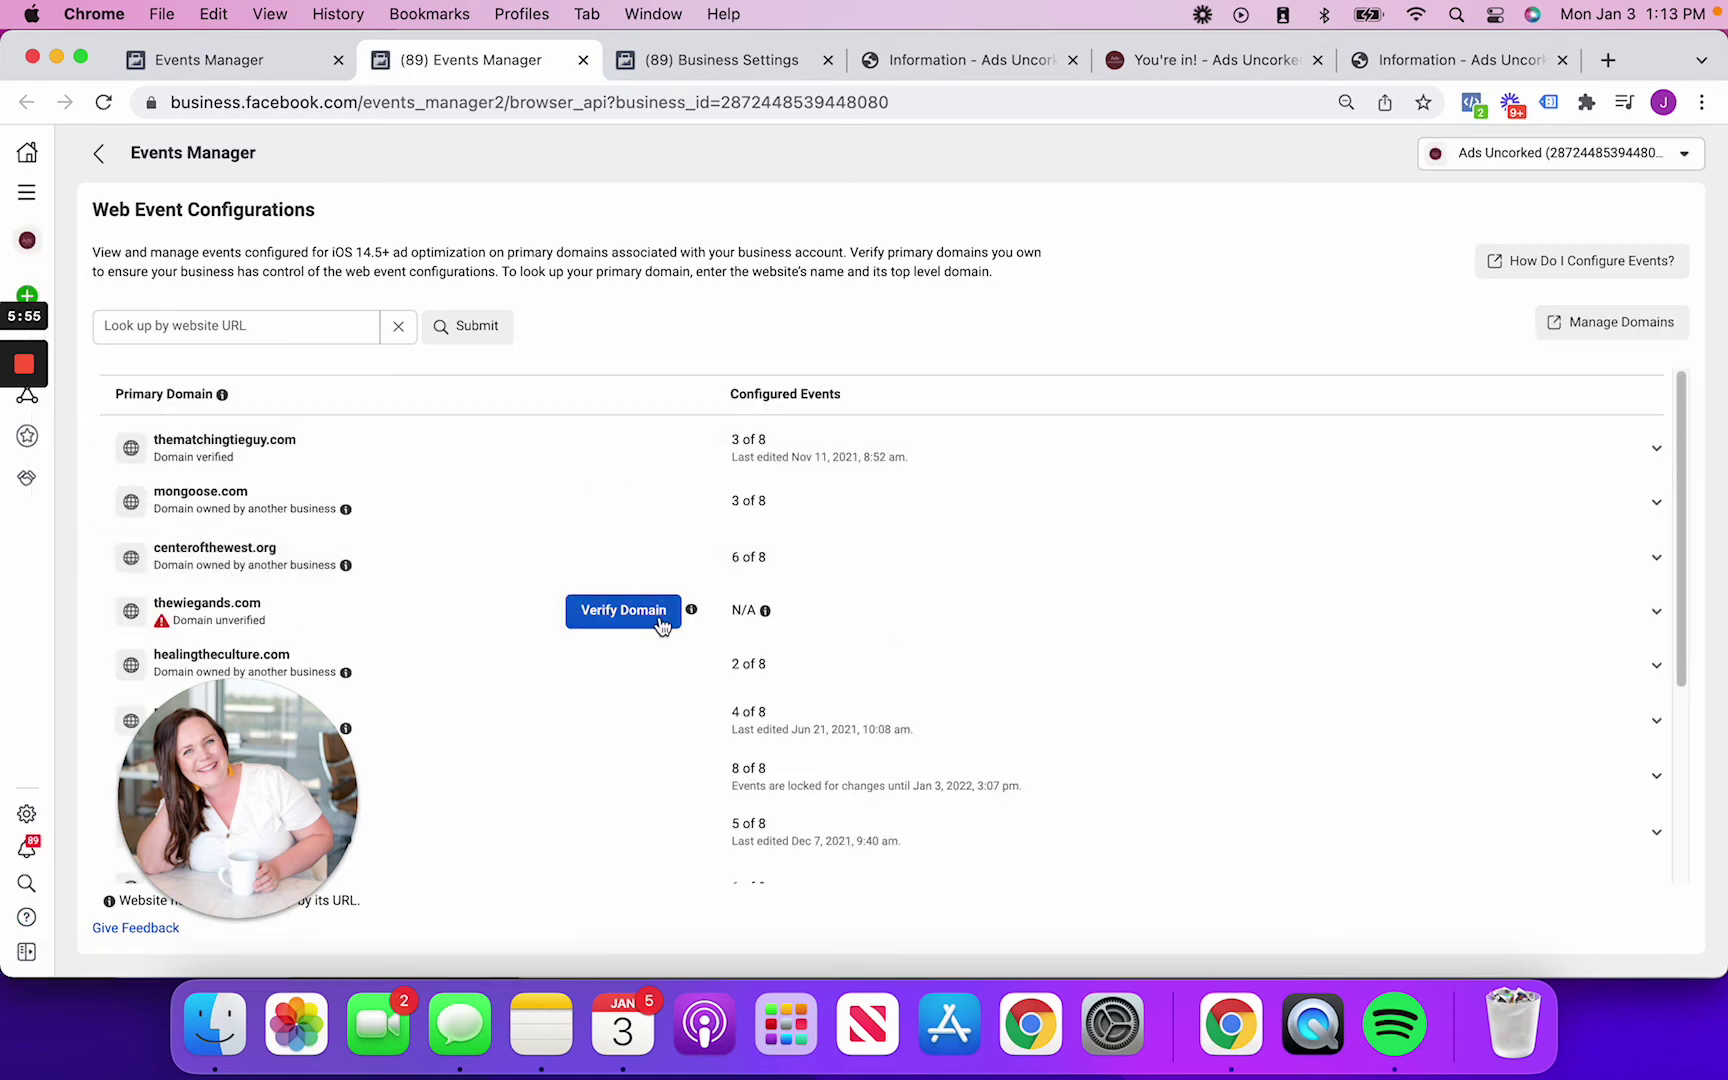
{"action": "scroll", "coordinate": [663, 617], "scroll_direction": "down", "scroll_amount": 5}
{"action": "left_click_drag", "start_coordinate": [281, 826], "coordinate": [293, 477]}
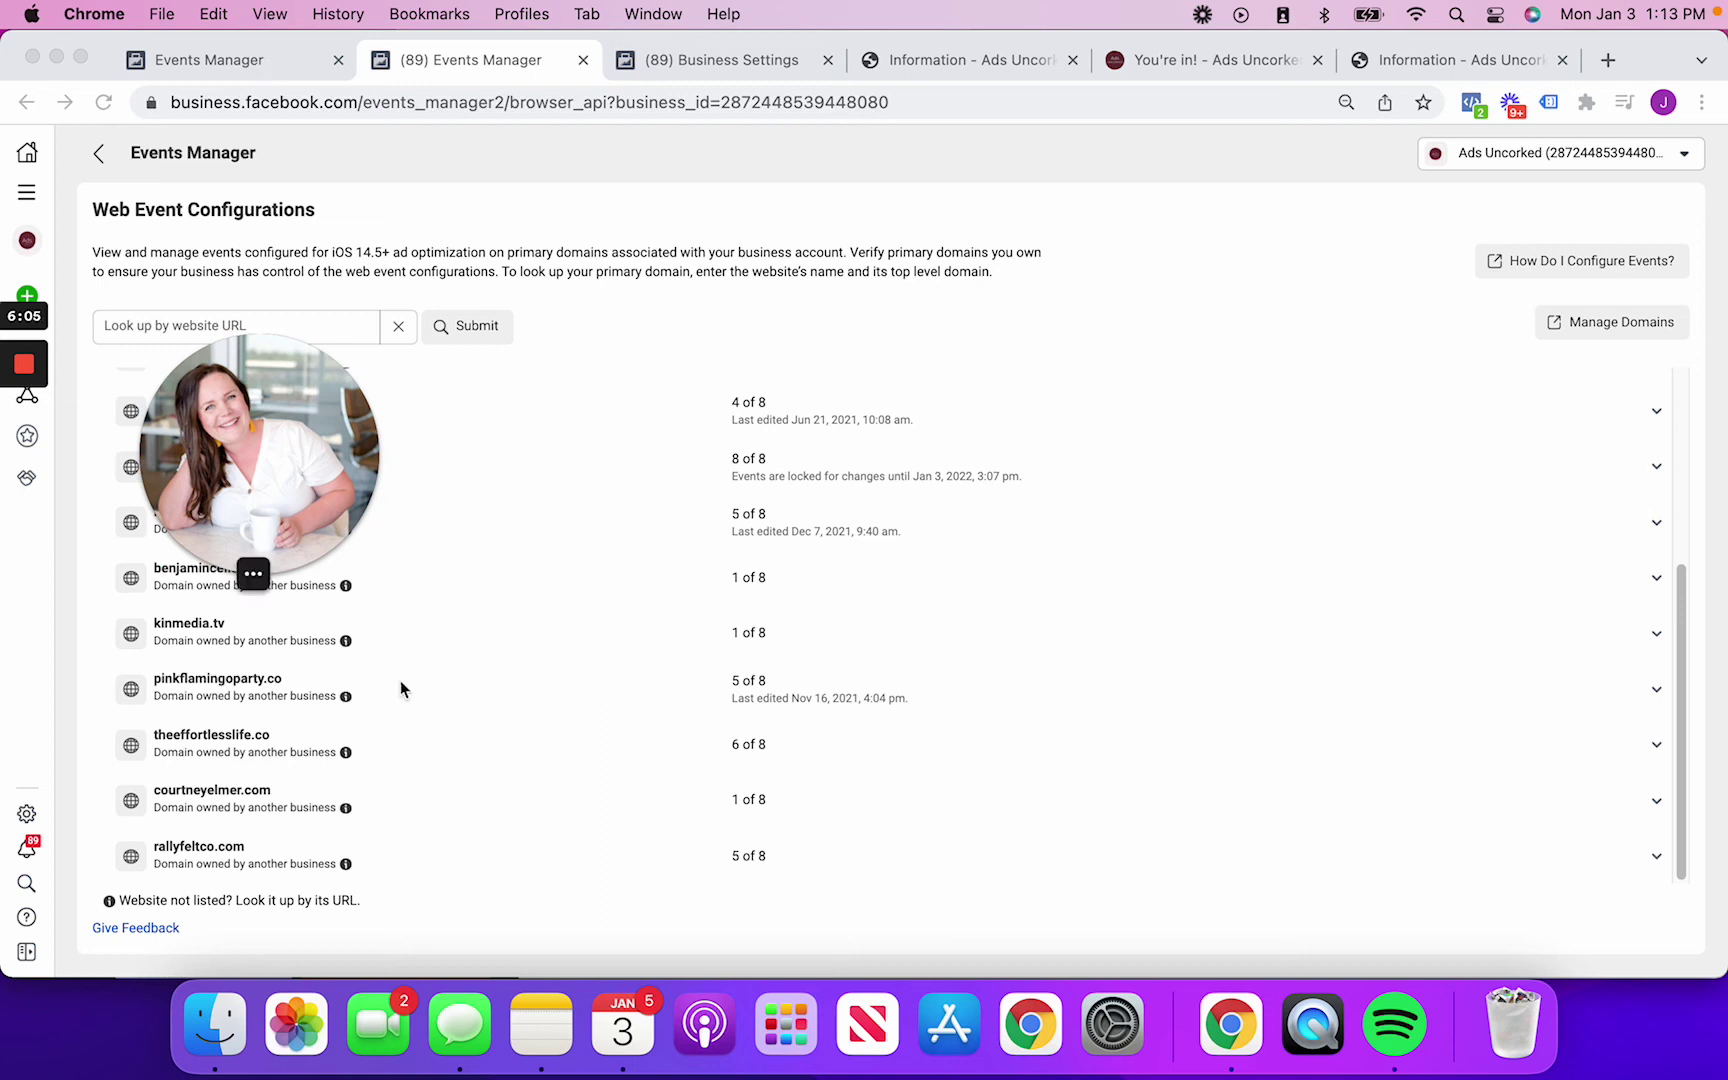
{"action": "scroll", "coordinate": [533, 837], "scroll_direction": "up", "scroll_amount": 5}
{"action": "left_click_drag", "start_coordinate": [285, 596], "coordinate": [317, 632]}
{"action": "left_click", "coordinate": [266, 556]}
{"action": "left_click", "coordinate": [795, 455]}
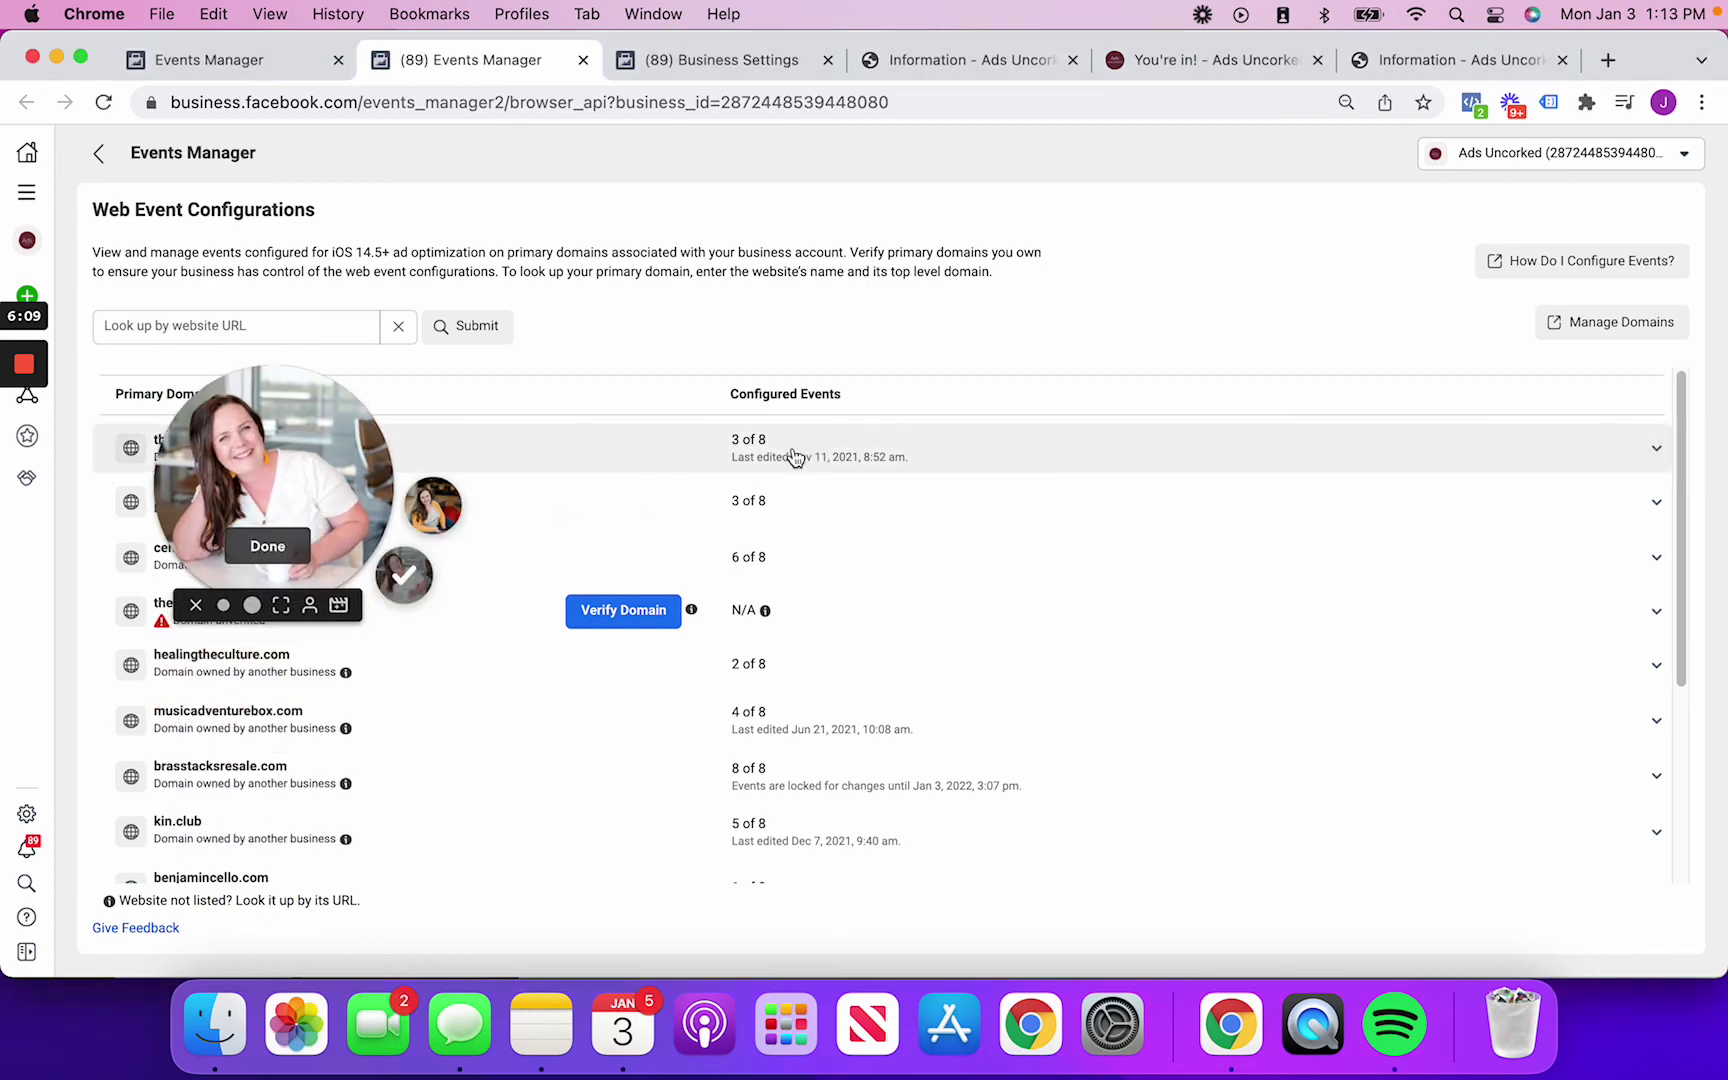
Open thematchingtieguy.com's events for editing, accepting the 72-hour re-edit warning
{"action": "left_click", "coordinate": [770, 645]}
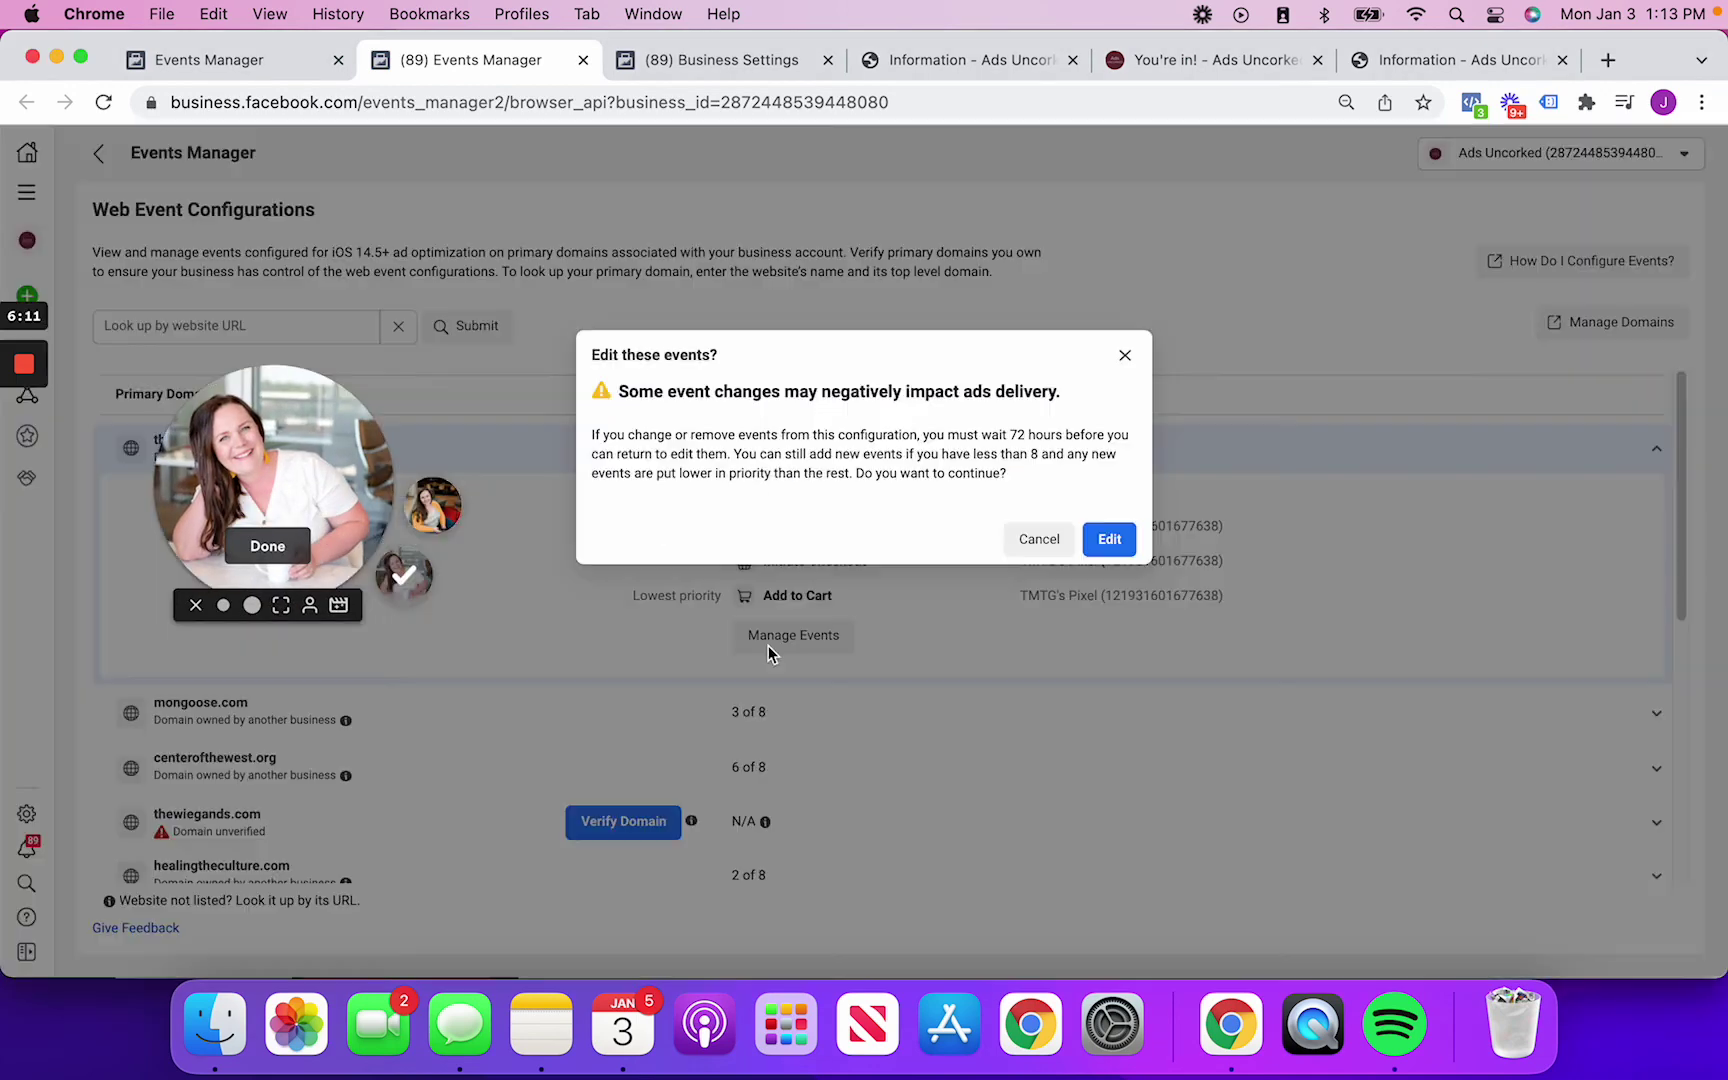
{"action": "left_click", "coordinate": [1108, 541]}
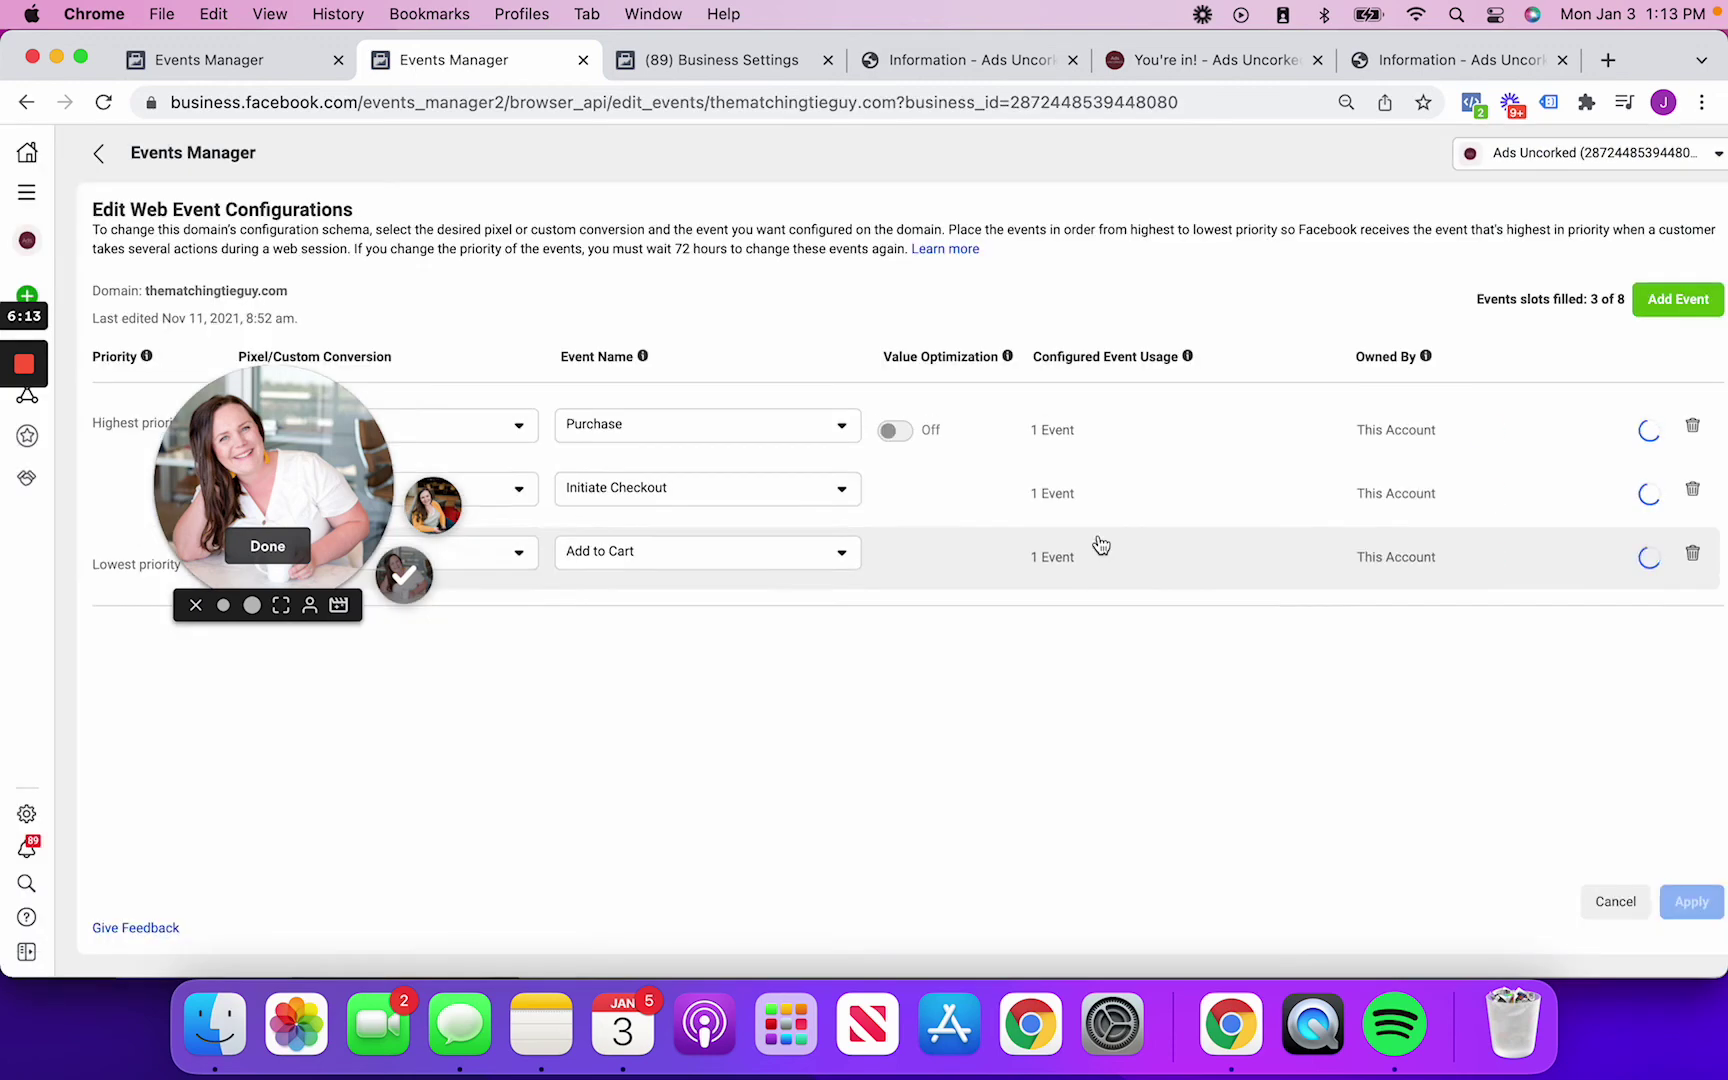
{"action": "left_click_drag", "start_coordinate": [336, 503], "coordinate": [547, 795]}
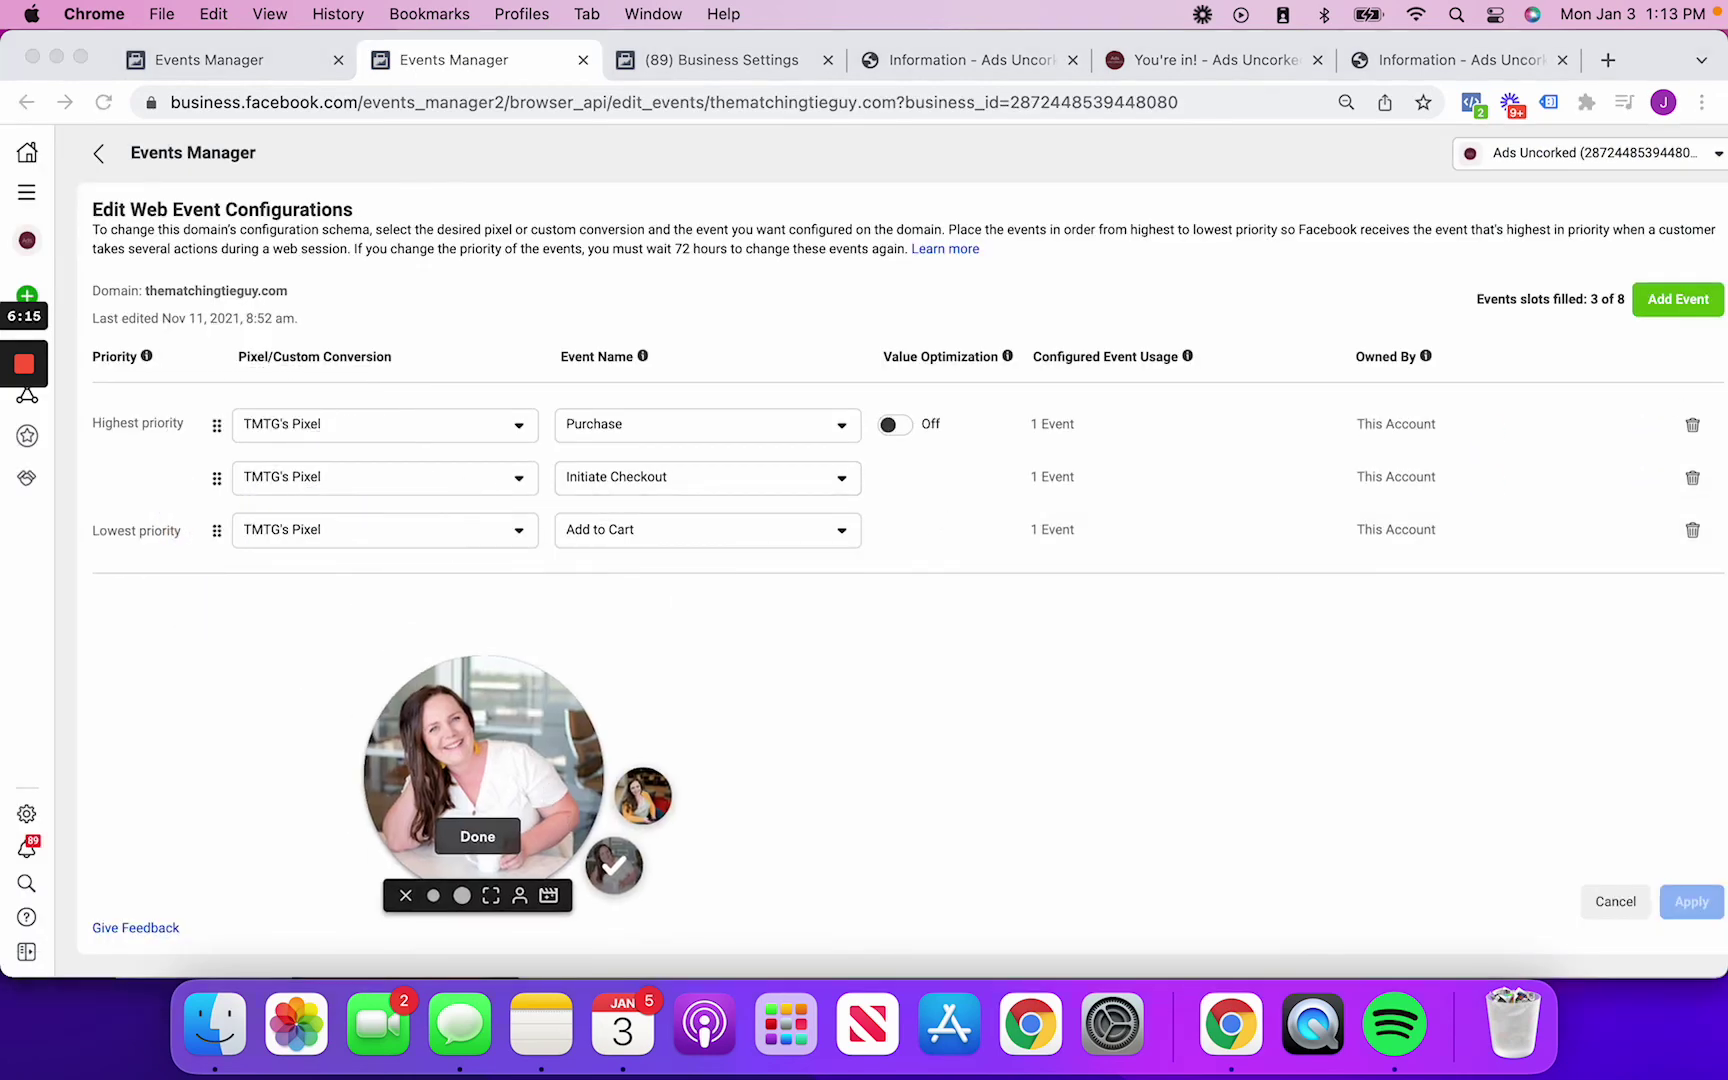
Add a Custom Conversion event set to General Email Sign Up, then delete that new row
{"action": "left_click", "coordinate": [1676, 299]}
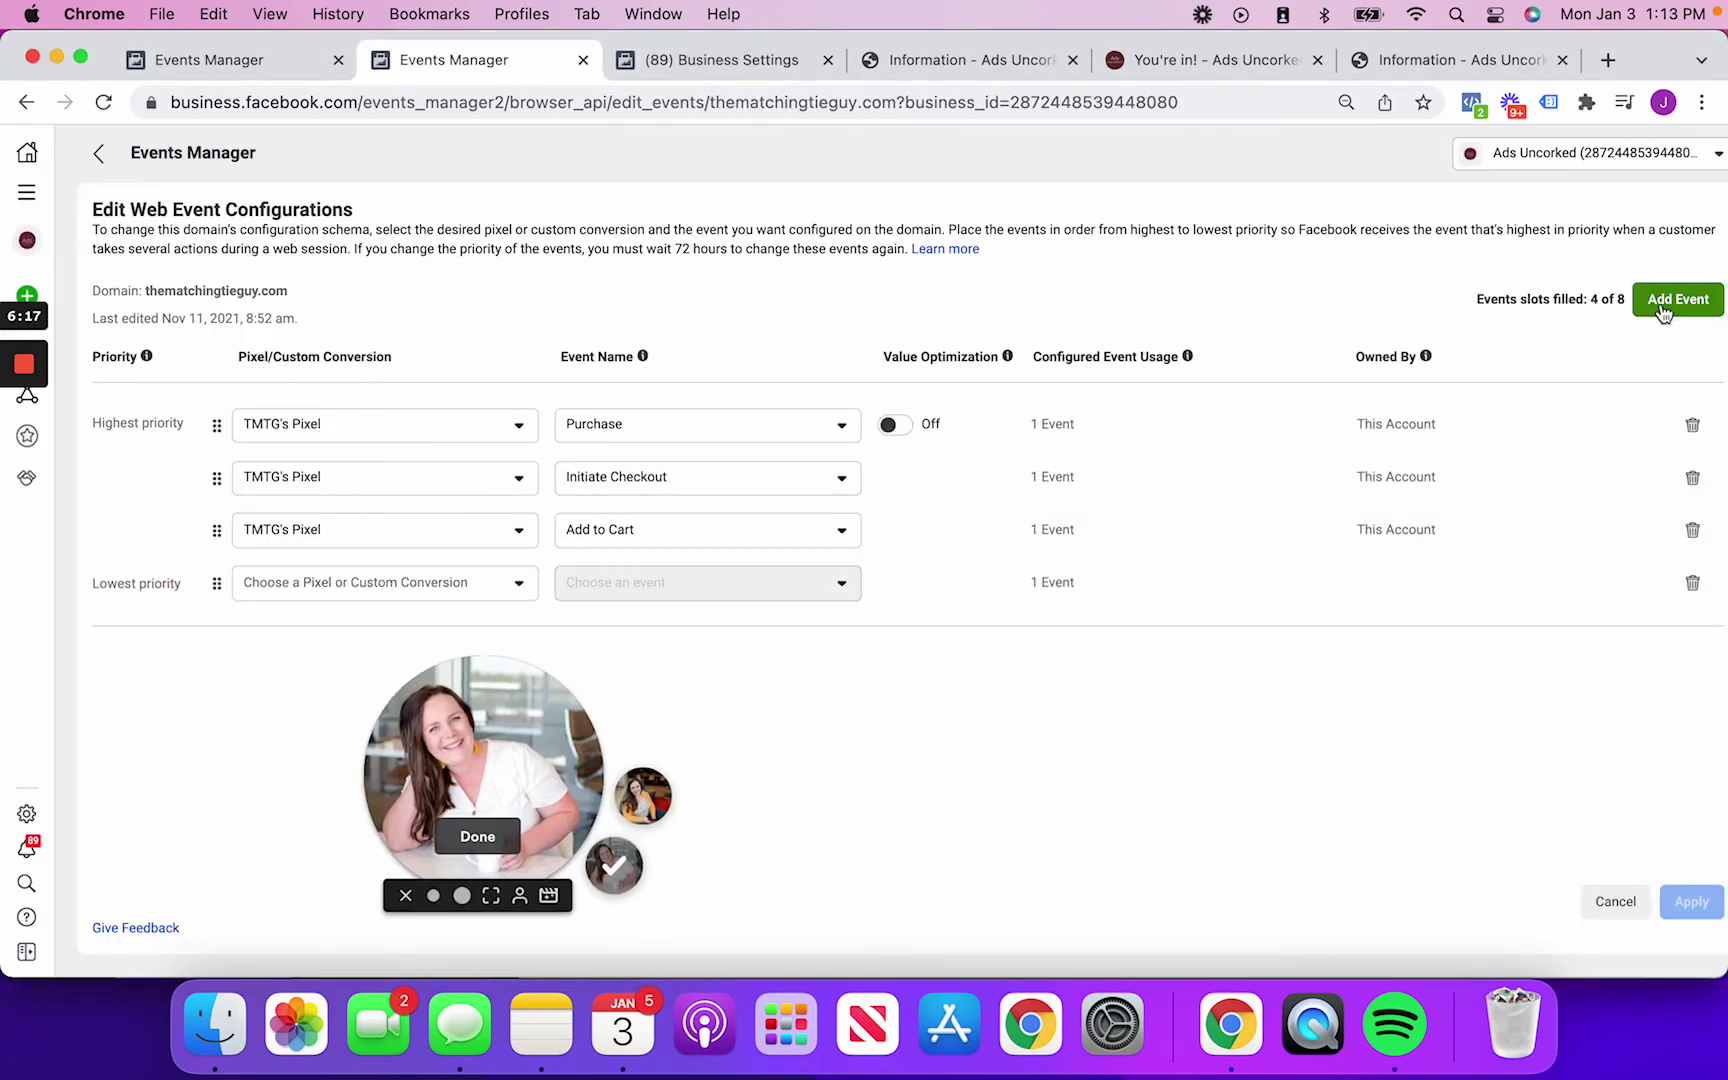
{"action": "left_click", "coordinate": [349, 593]}
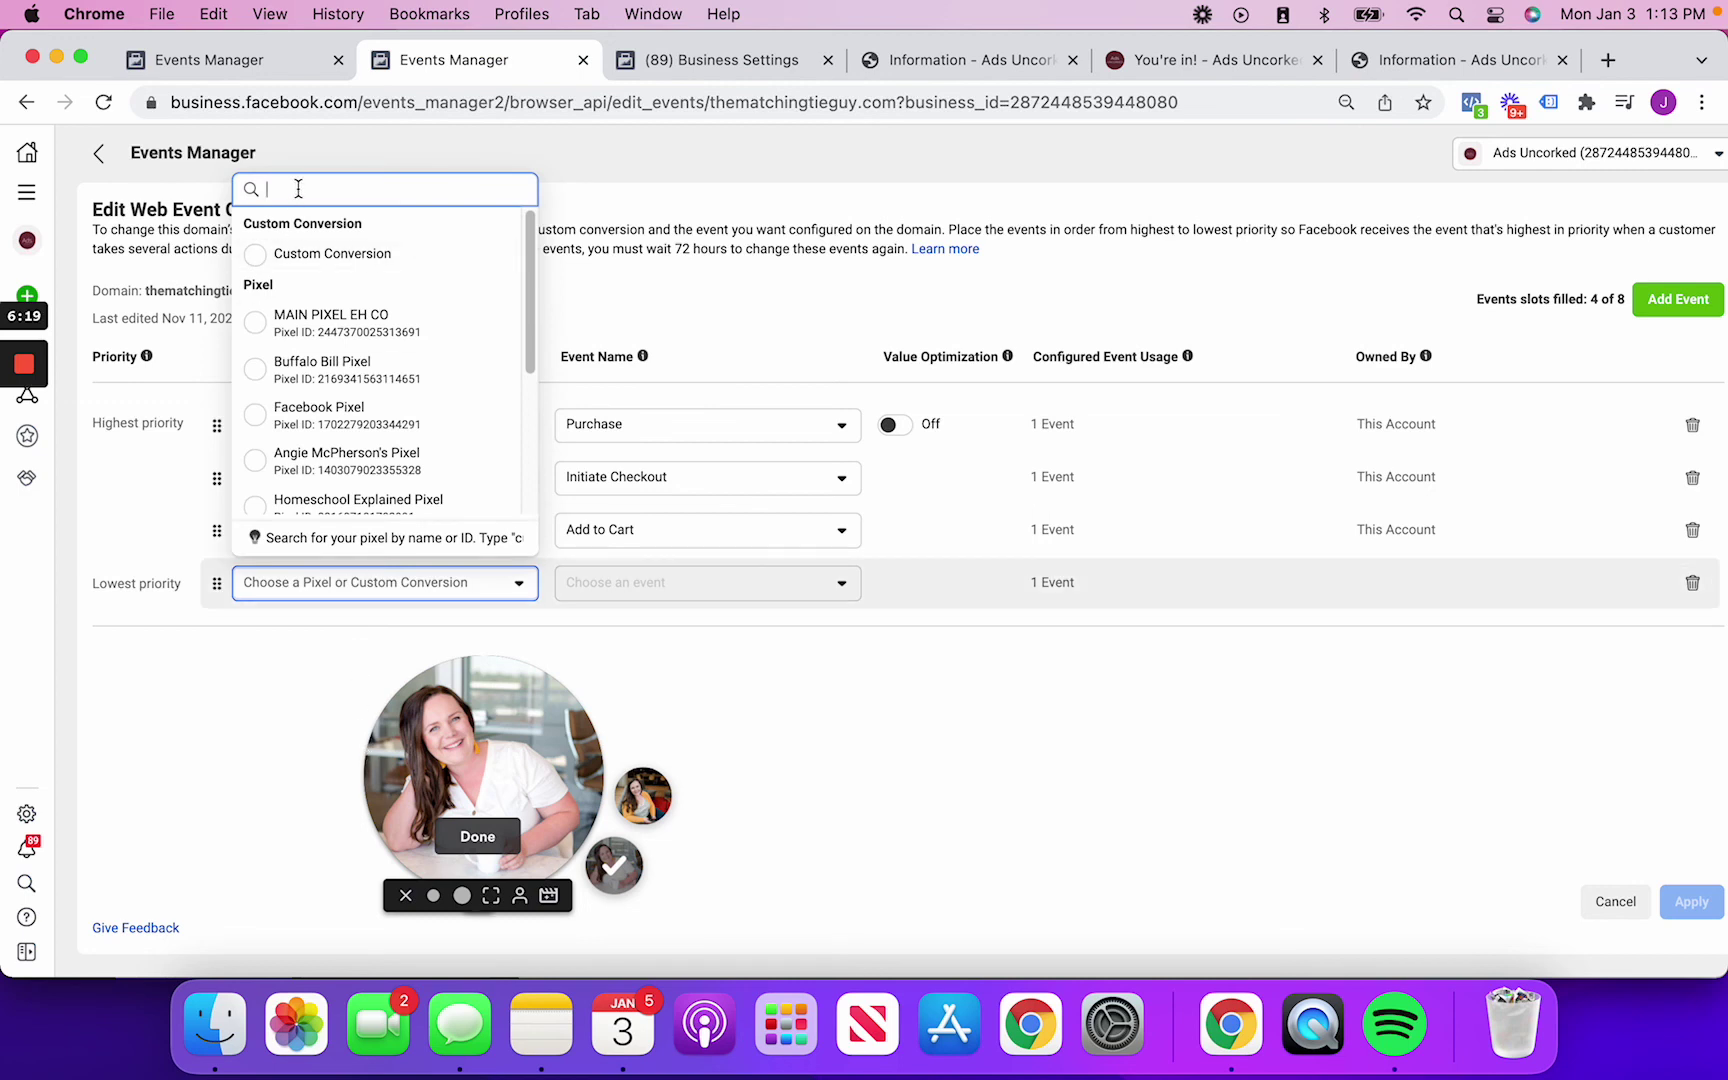
{"action": "left_click", "coordinate": [335, 256]}
{"action": "left_click", "coordinate": [628, 588]}
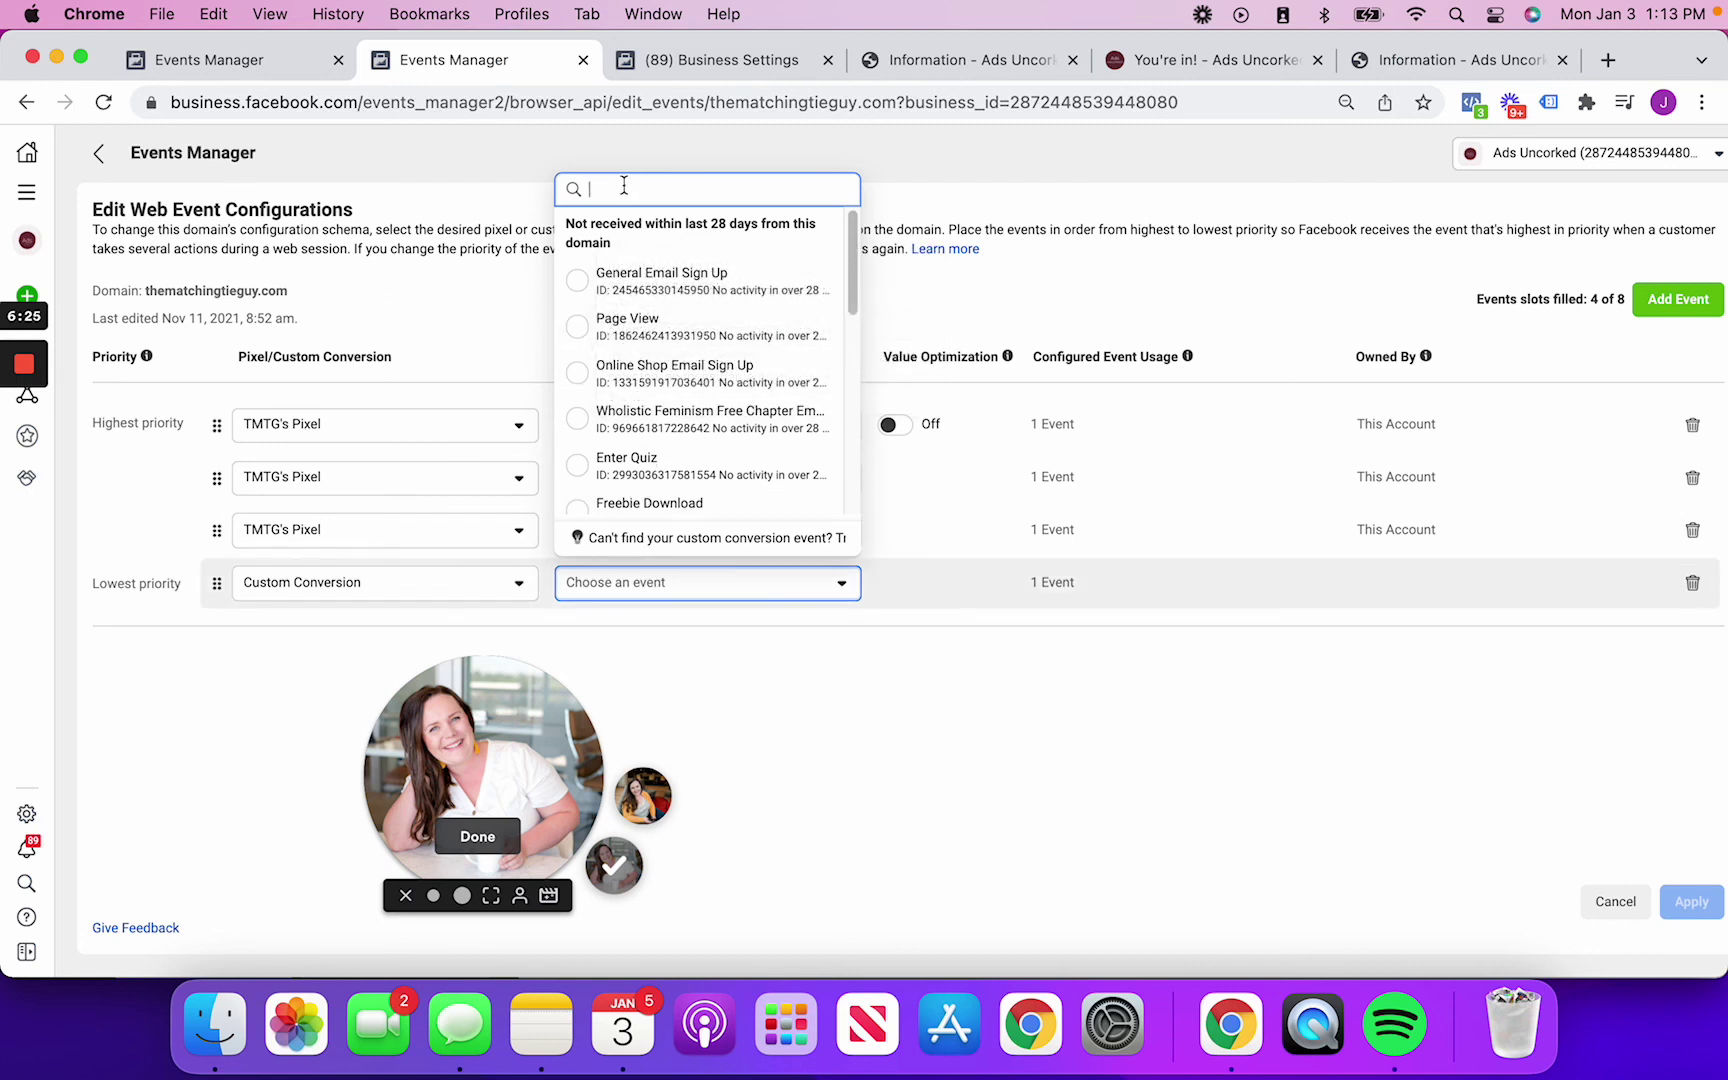
{"action": "left_click", "coordinate": [624, 290]}
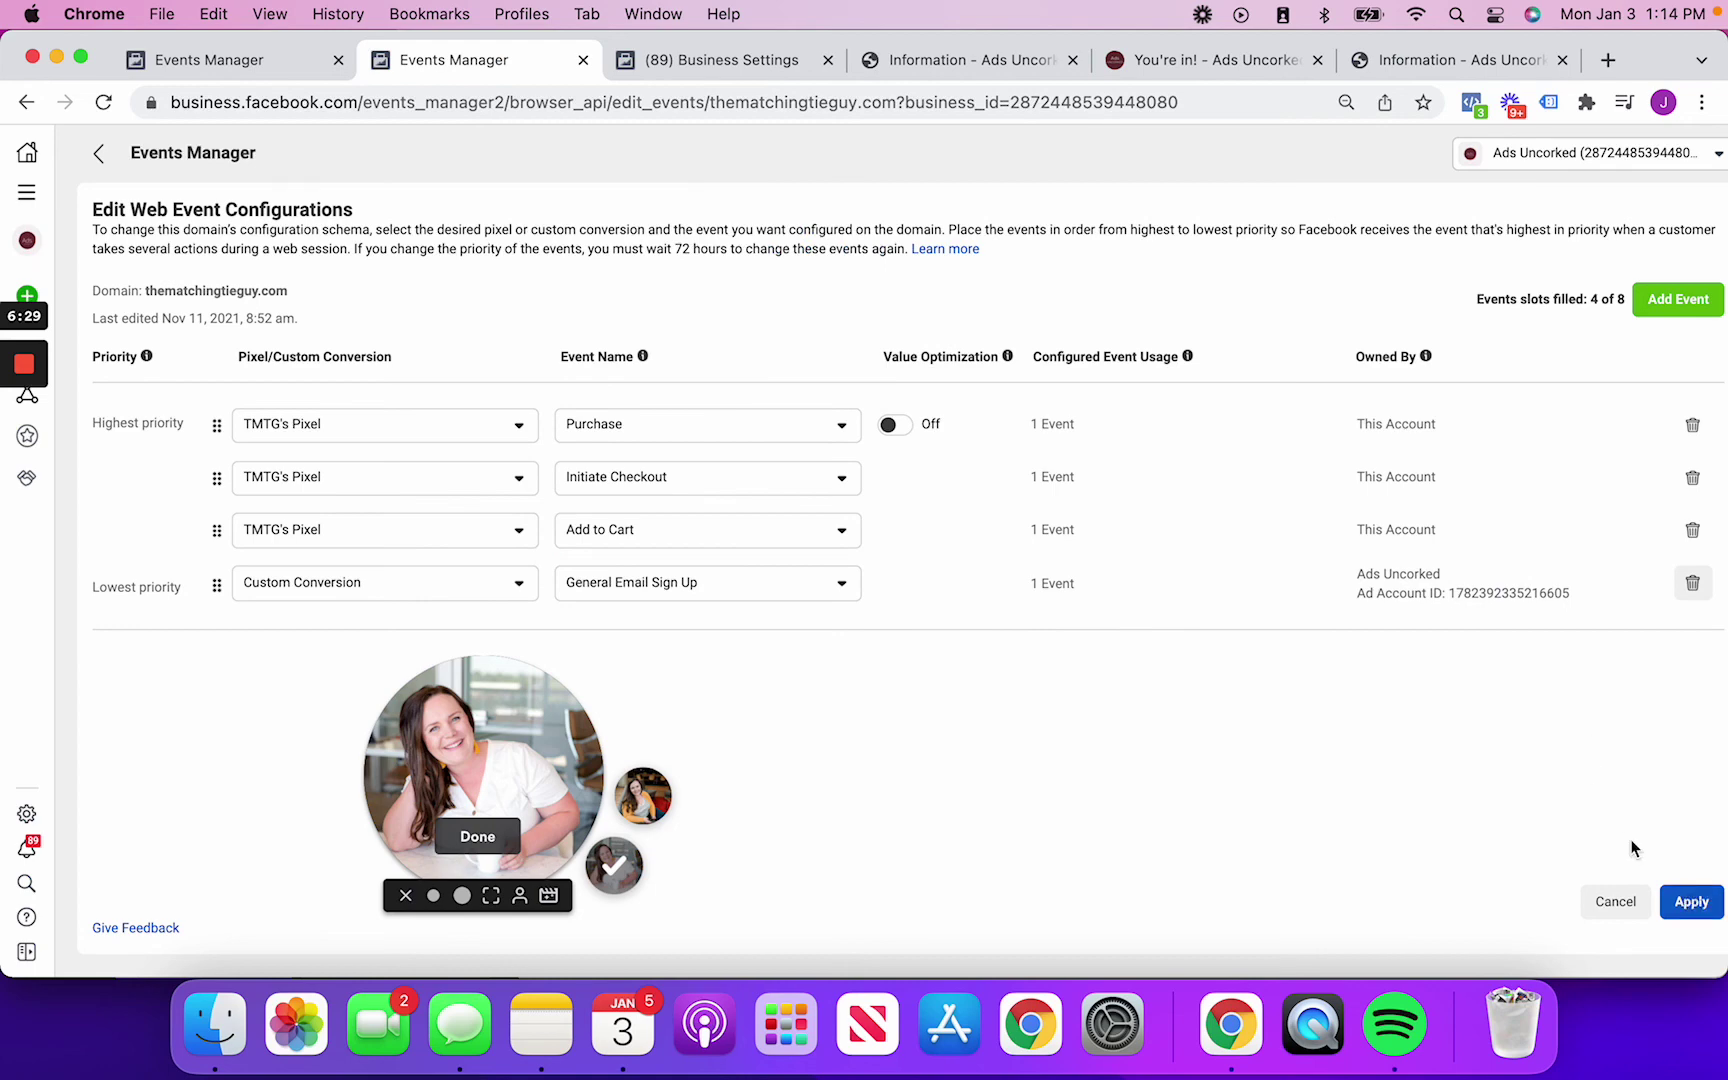
{"action": "left_click", "coordinate": [1692, 582]}
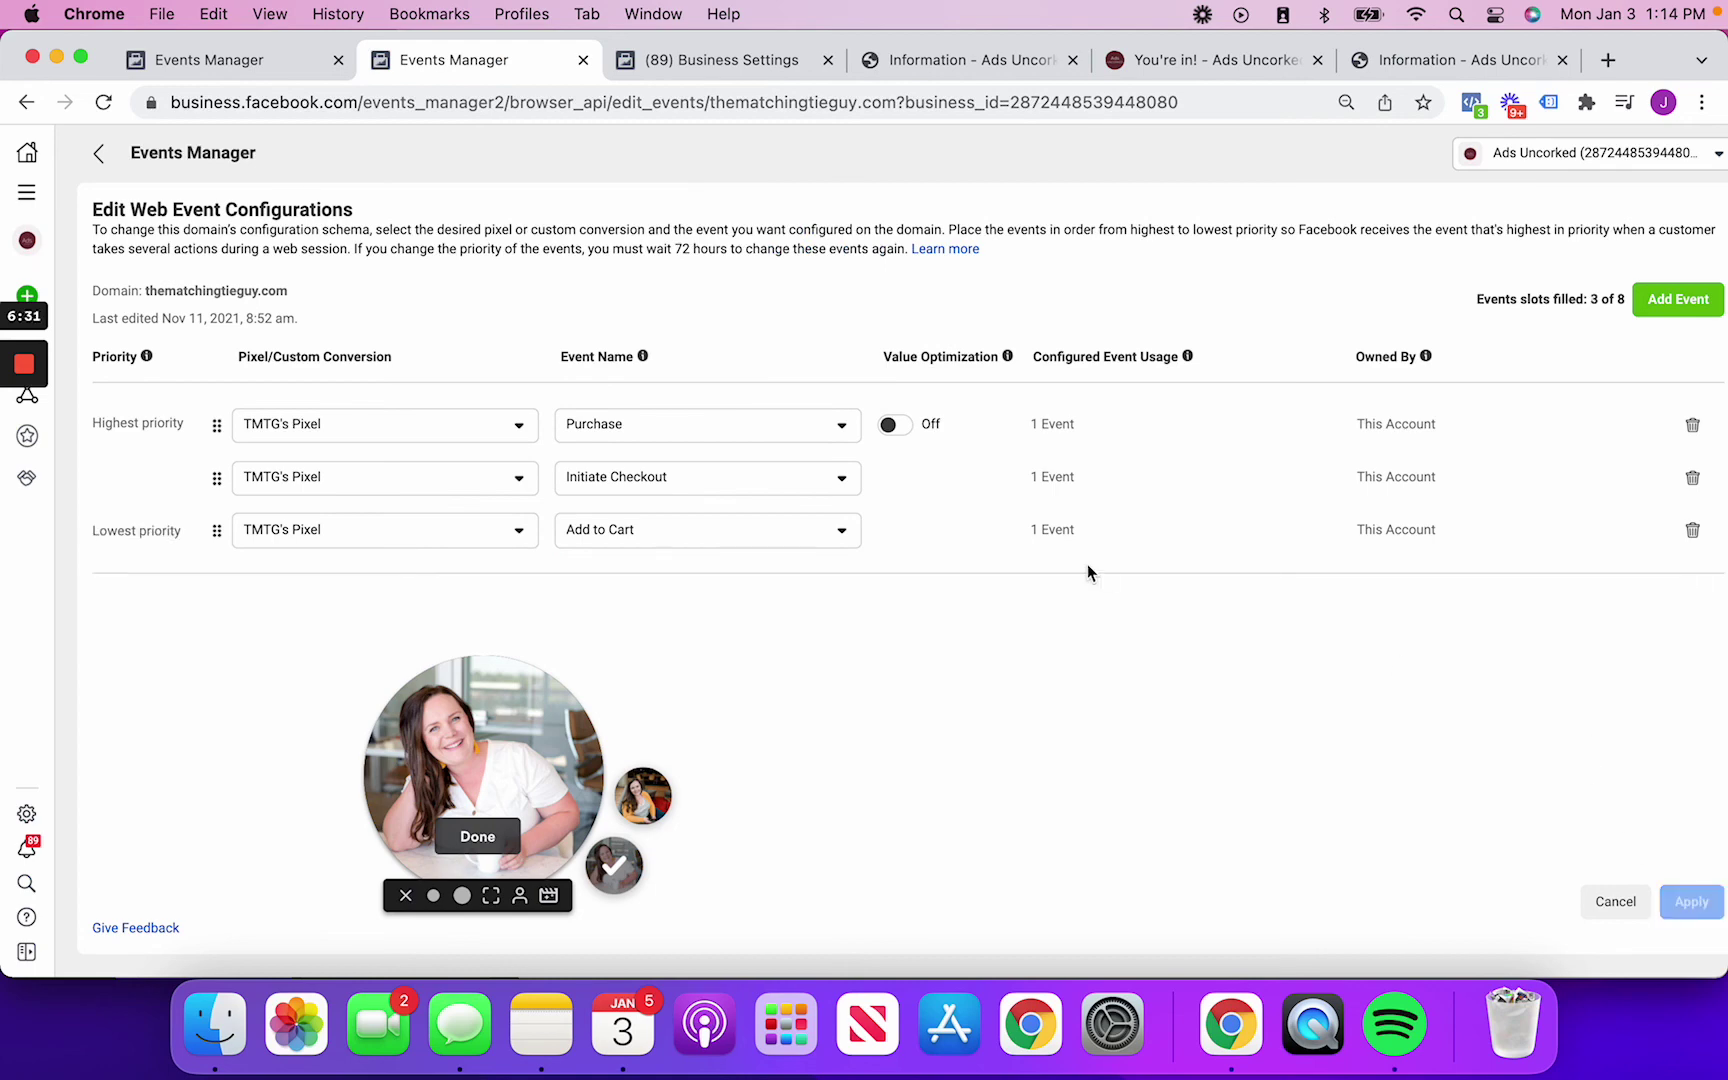
Return to the Custom Conversions list, then bring back the You're in! - Ads Uncorked page
{"action": "left_click", "coordinate": [261, 60]}
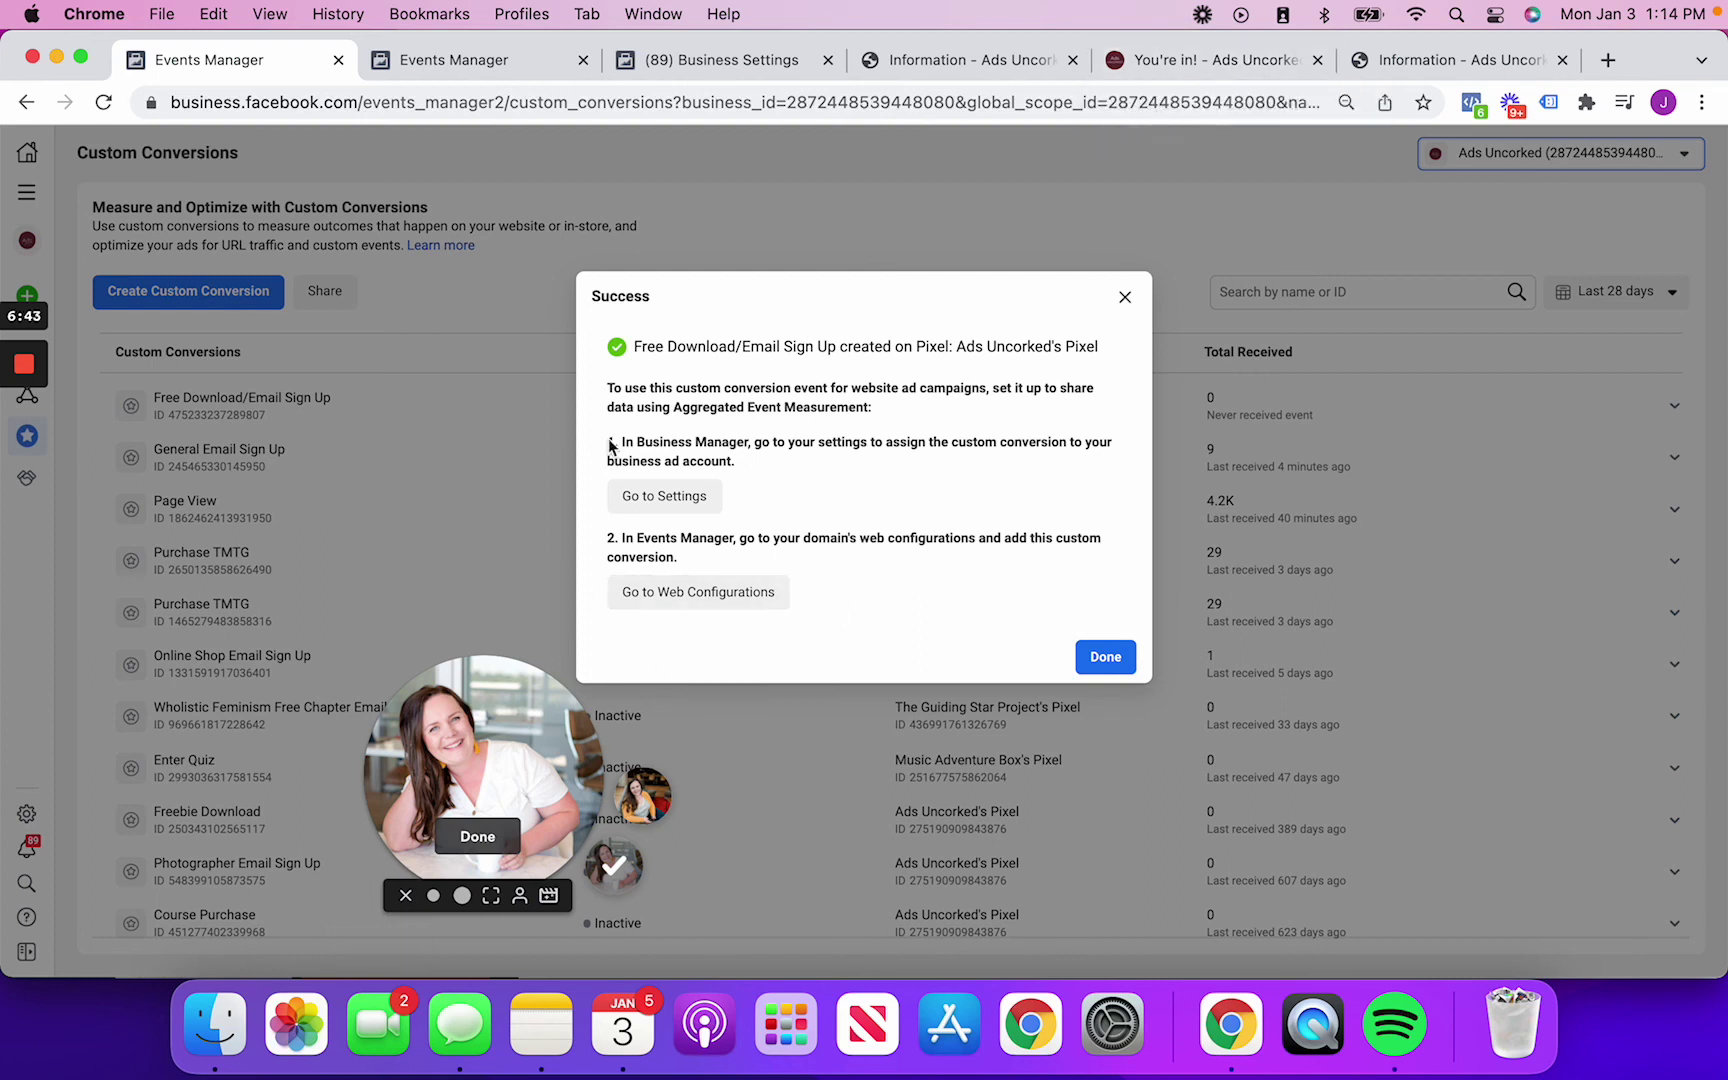
{"action": "left_click", "coordinate": [1234, 62]}
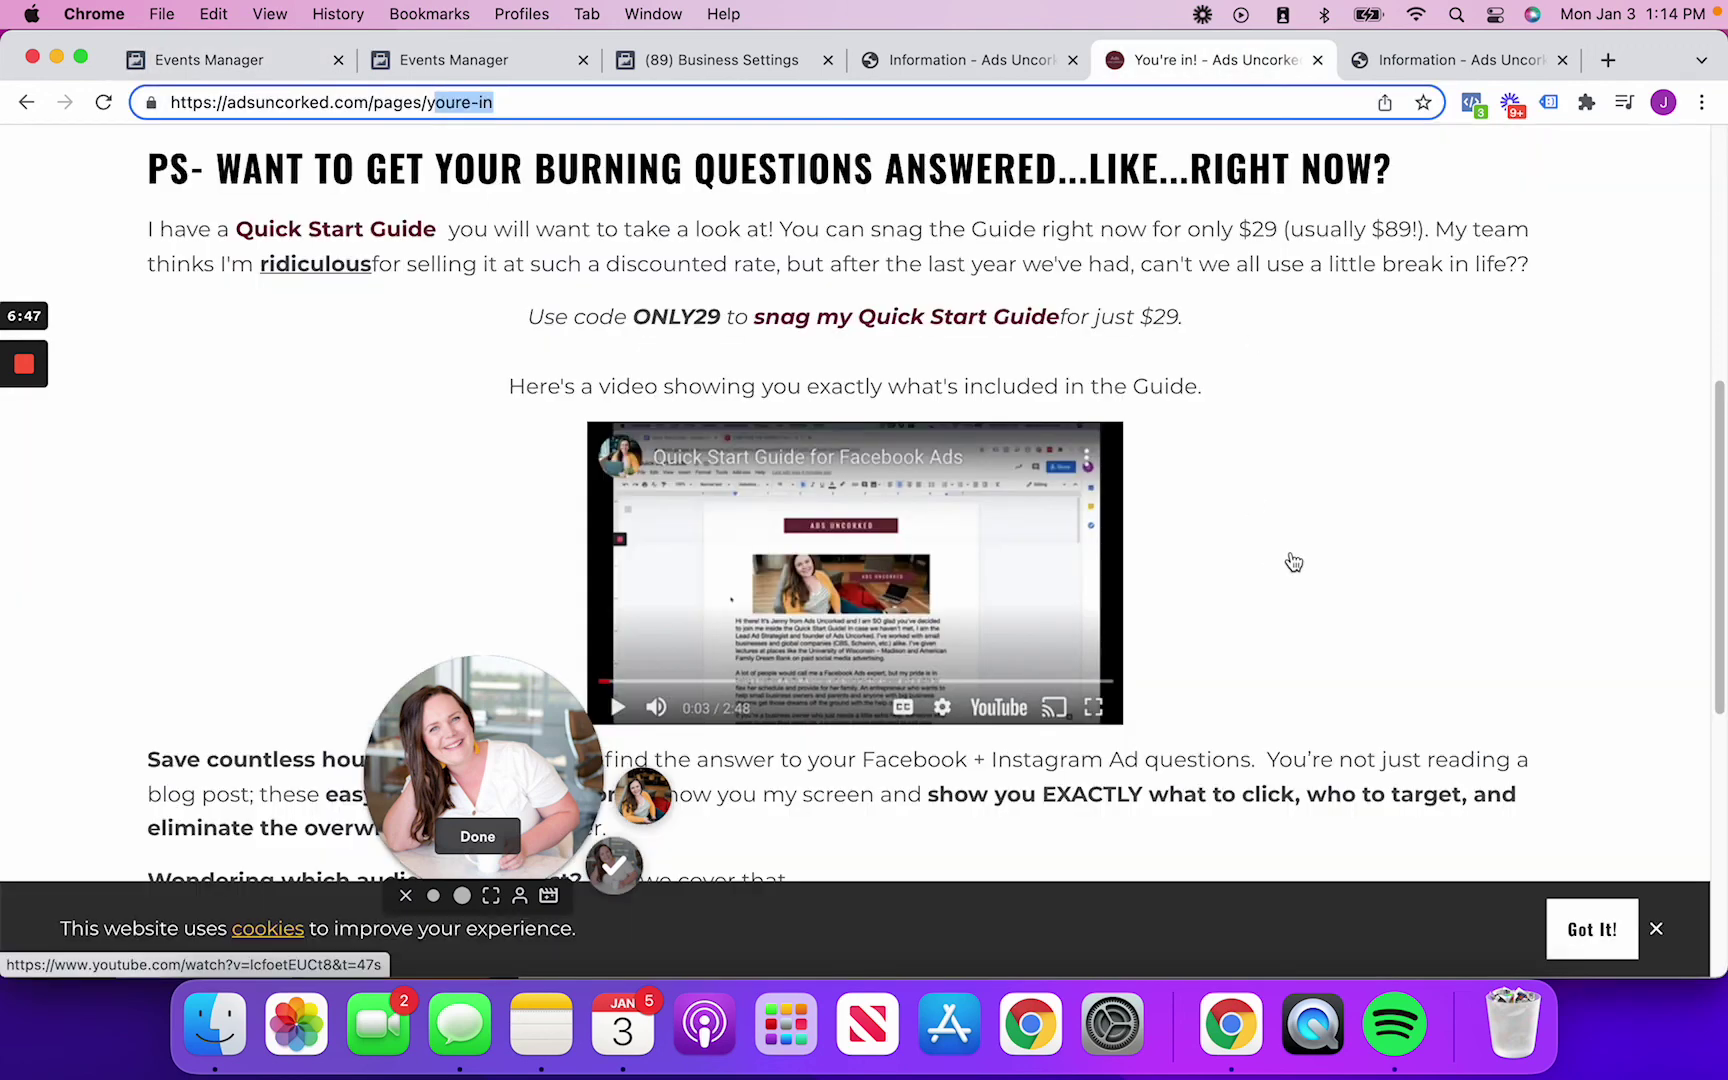